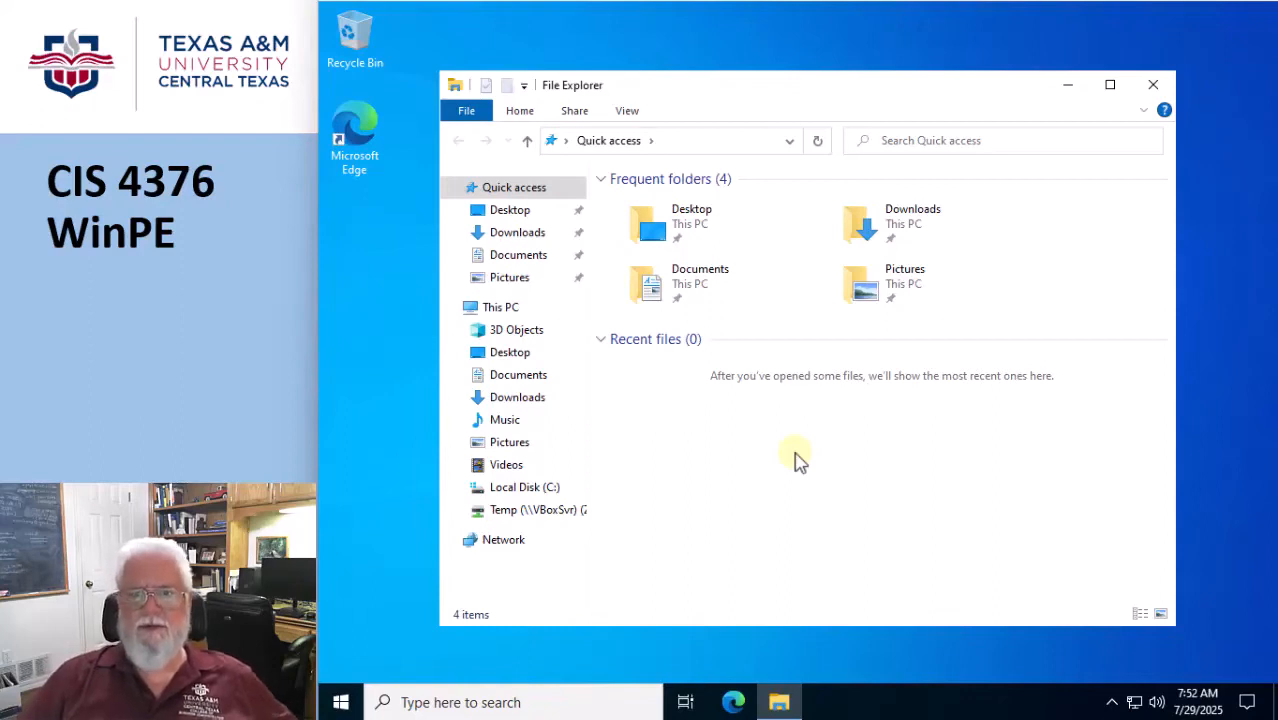
# In Folder Options, turn off showing recently used files and frequently used folders in Quick access.
pyautogui.click(632, 114)
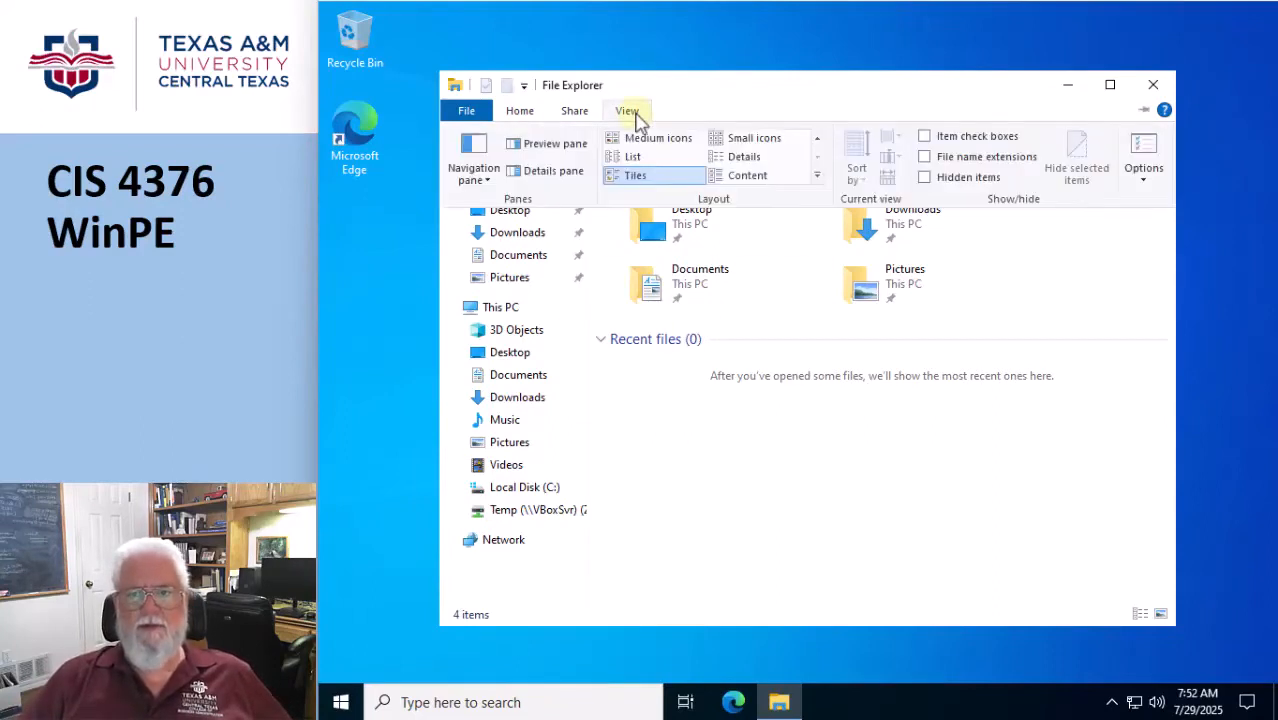
pyautogui.click(1140, 165)
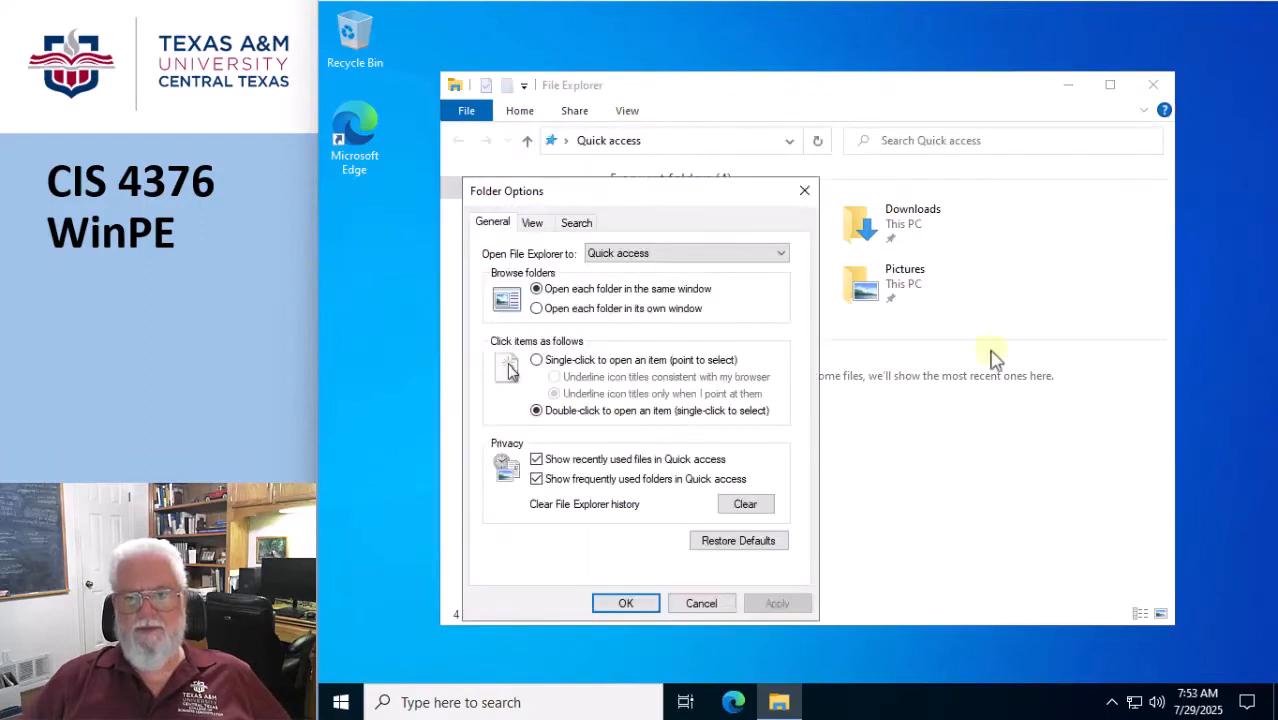
pyautogui.click(608, 461)
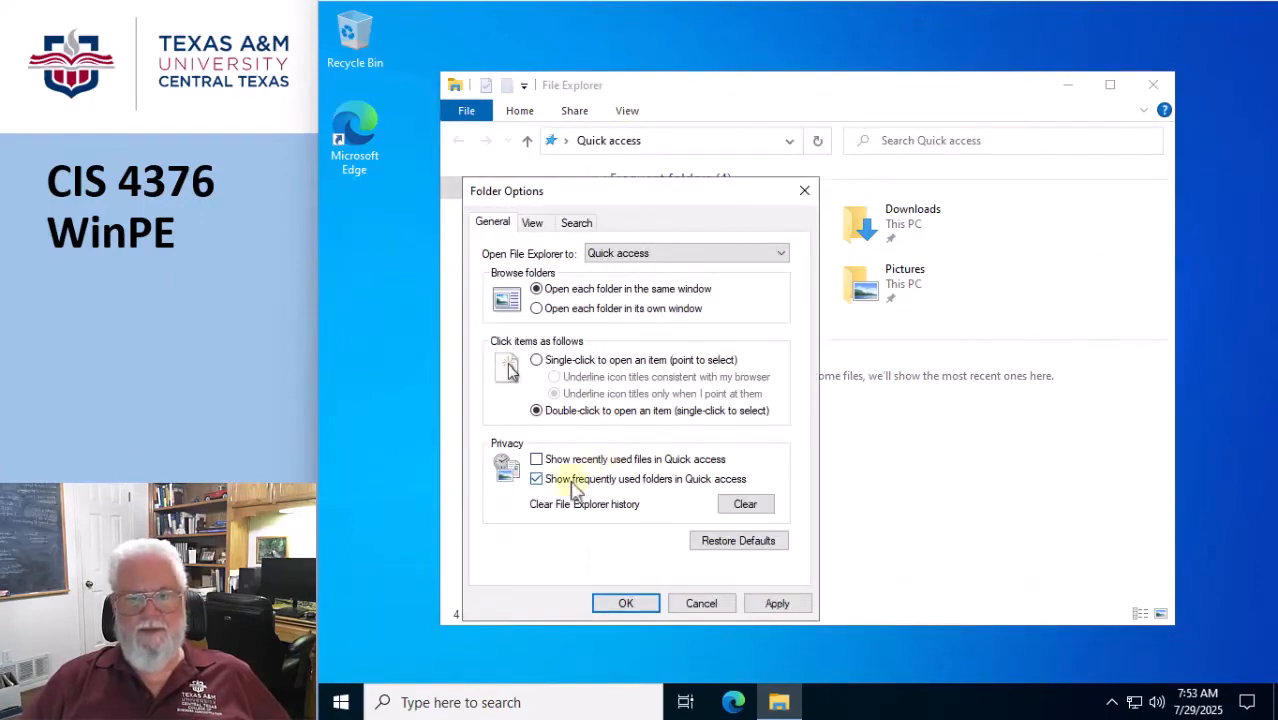
pyautogui.click(578, 485)
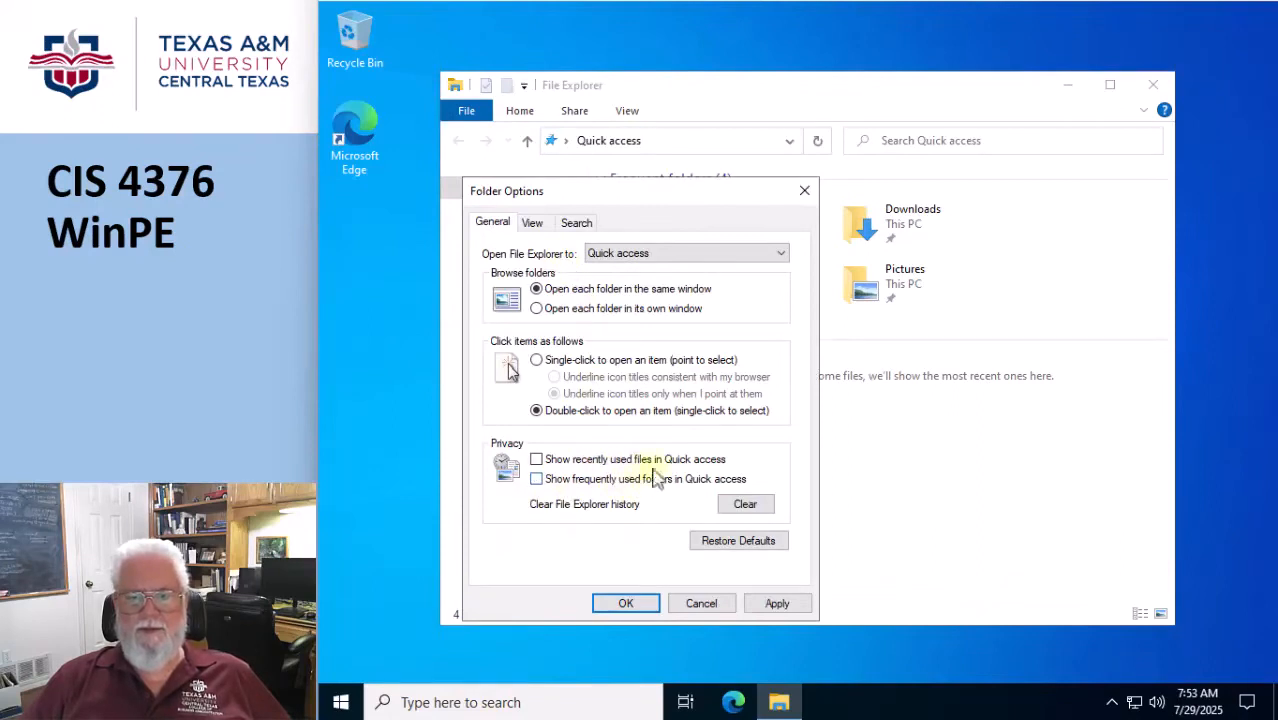
# Set the advanced folder settings to show hidden files, known file extensions and protected operating system files, accepting the protected files warning.
pyautogui.click(532, 222)
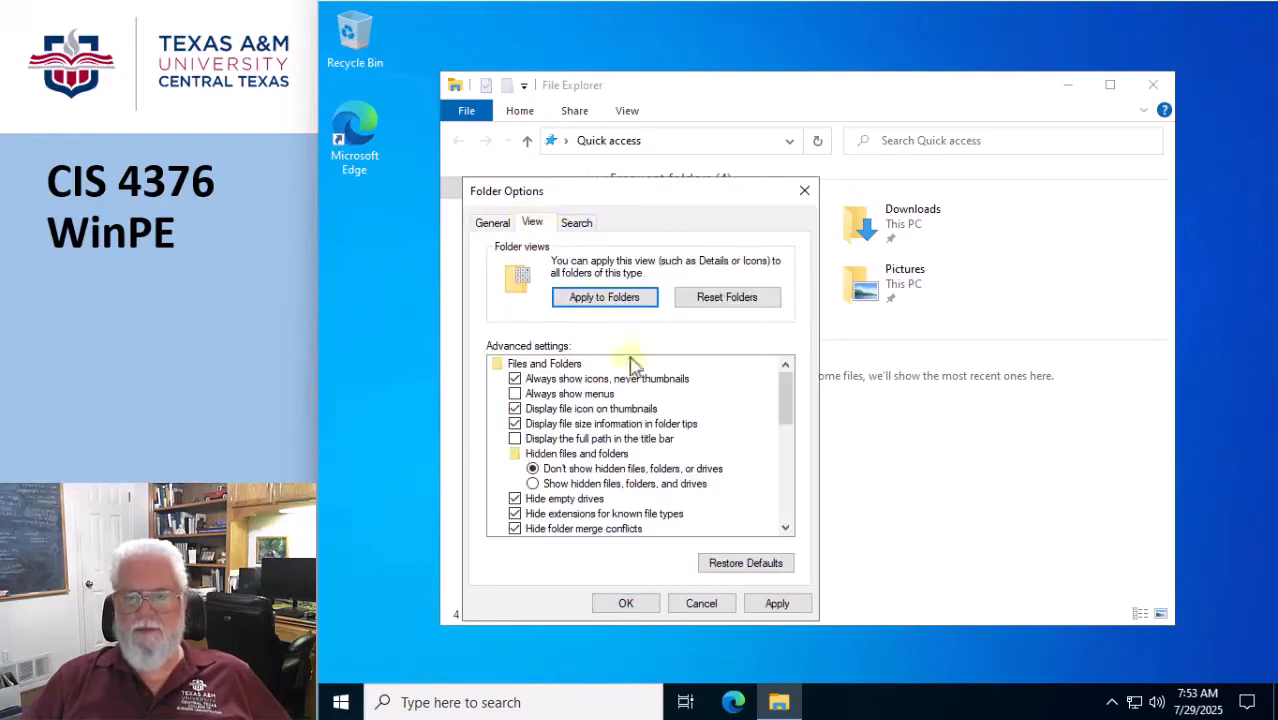
pyautogui.scroll(-1, 628, 371)
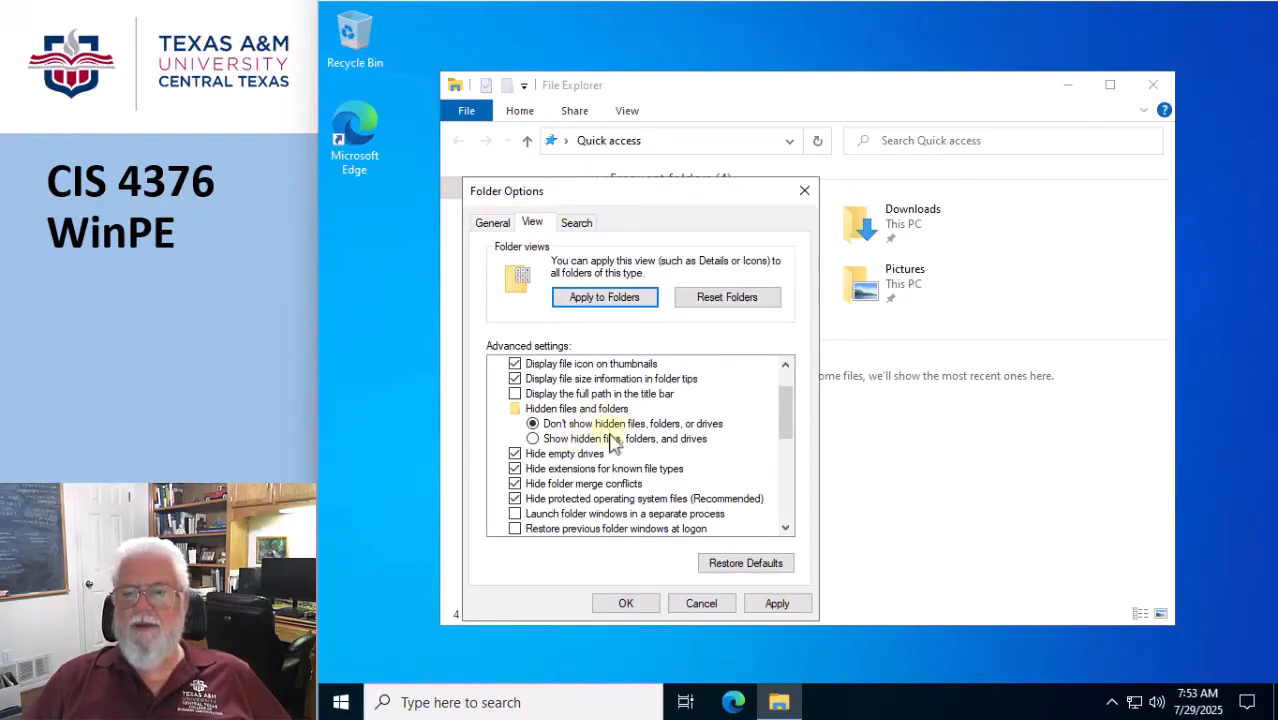
pyautogui.click(533, 440)
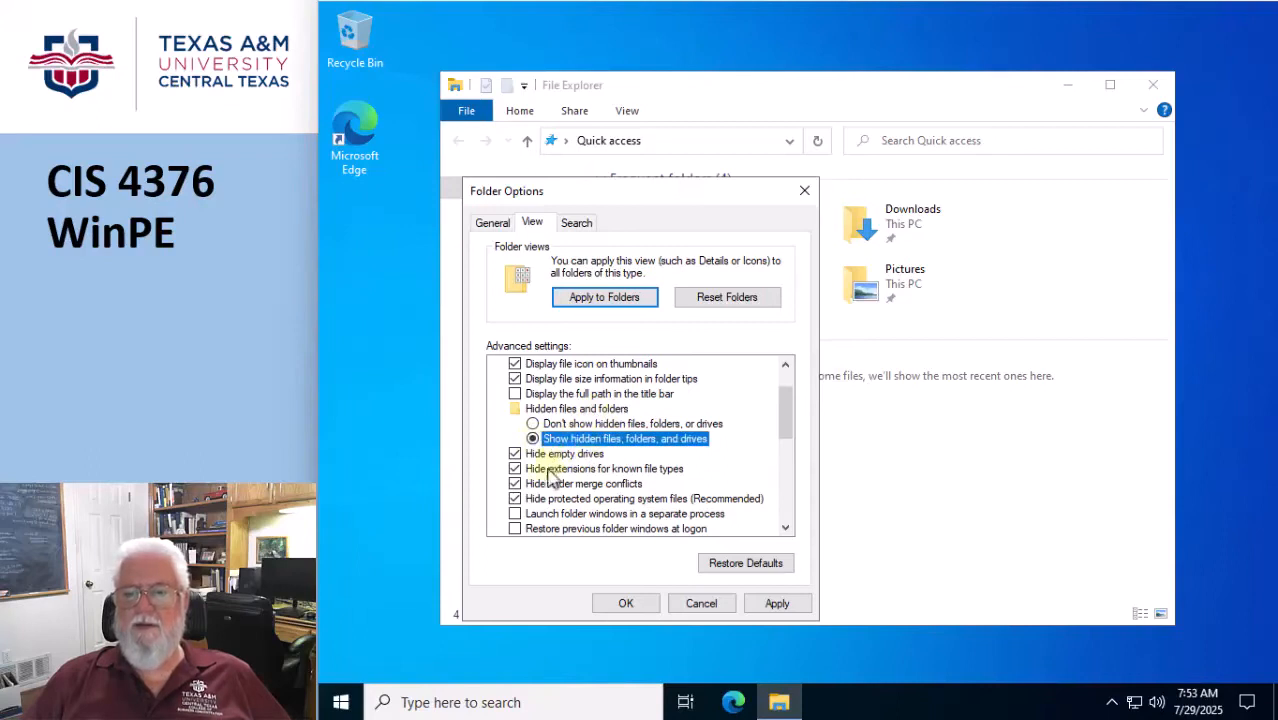
pyautogui.click(515, 469)
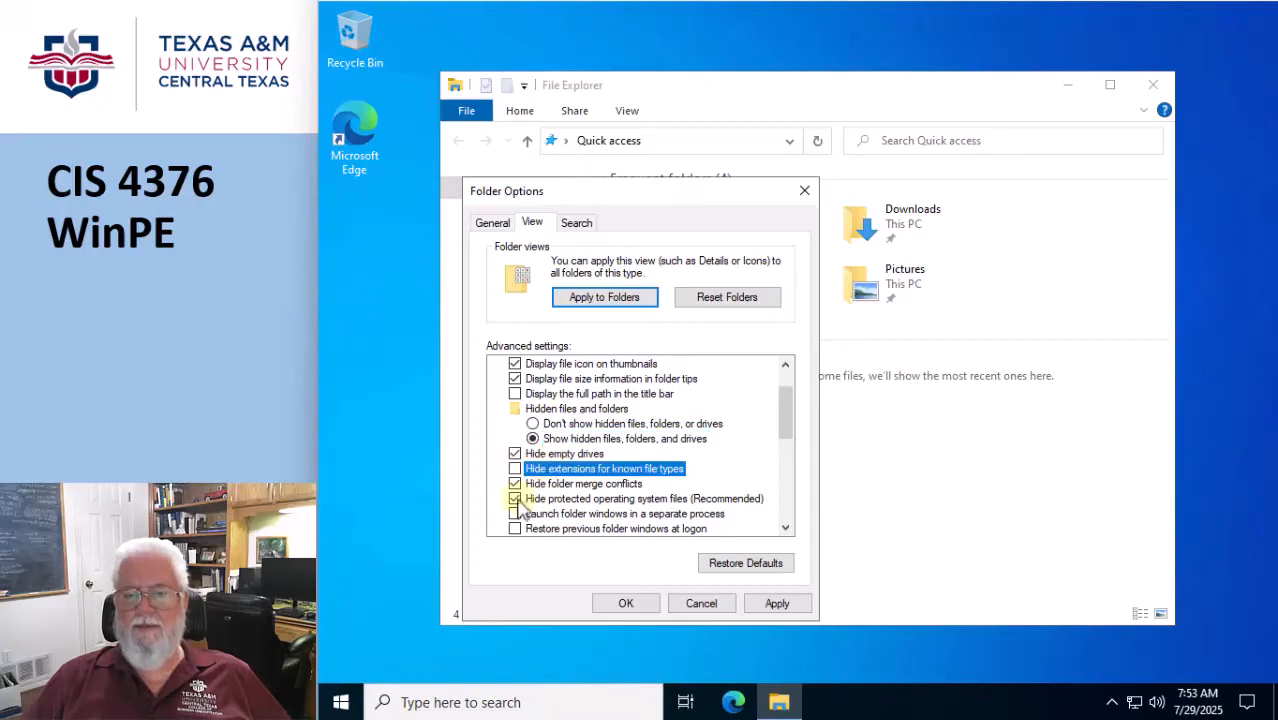
pyautogui.click(515, 498)
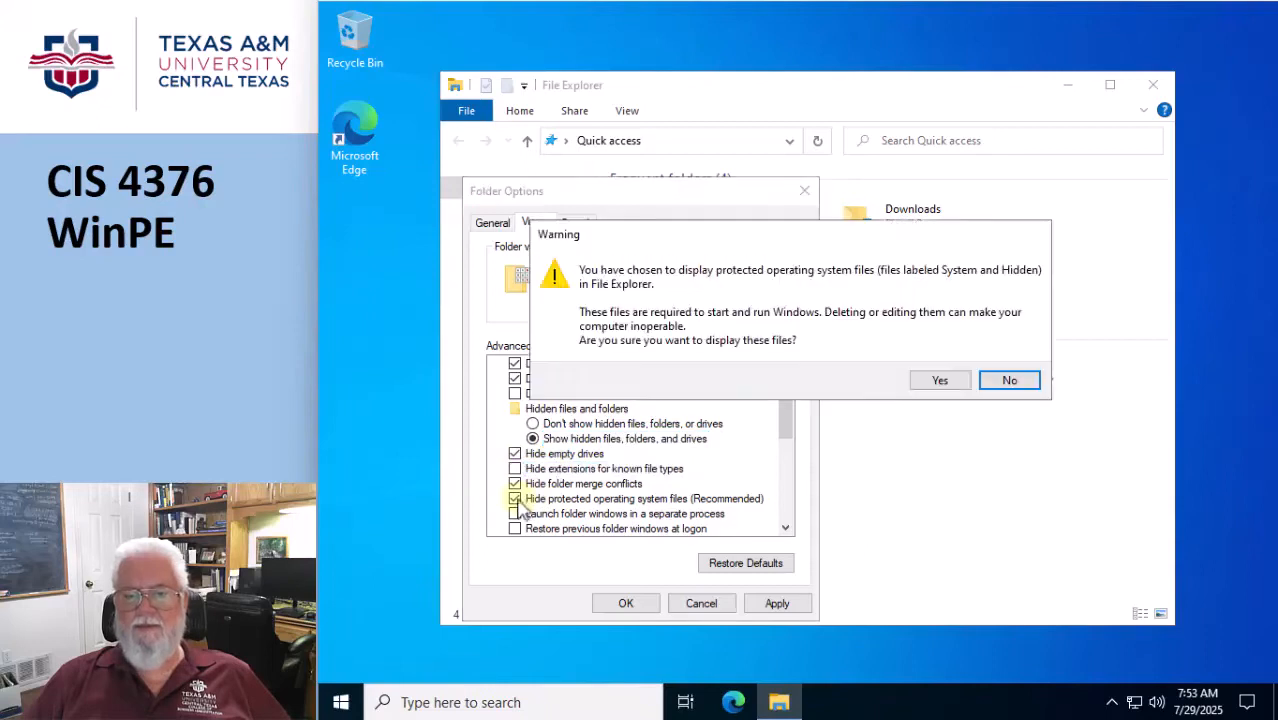
pyautogui.click(940, 382)
# Enable Expand to open folder and Show all folders for the navigation pane, and apply the folder options.
pyautogui.scroll(-6, 725, 440)
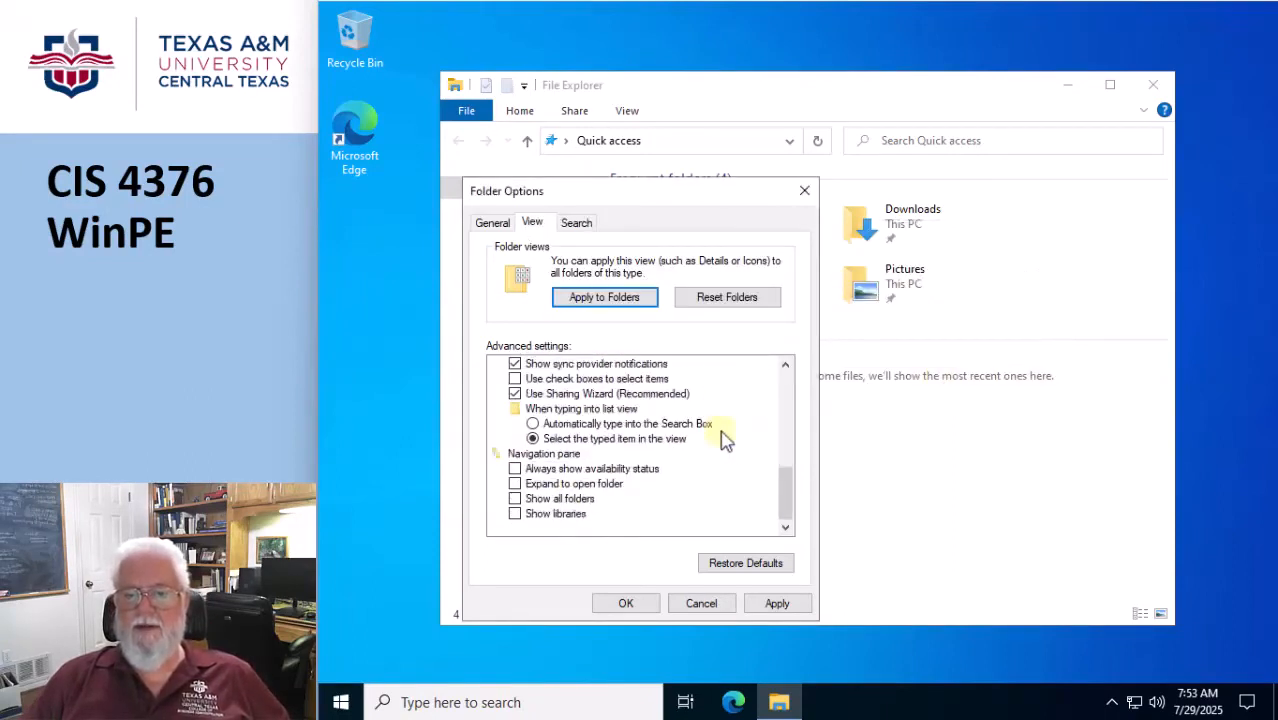
pyautogui.click(515, 484)
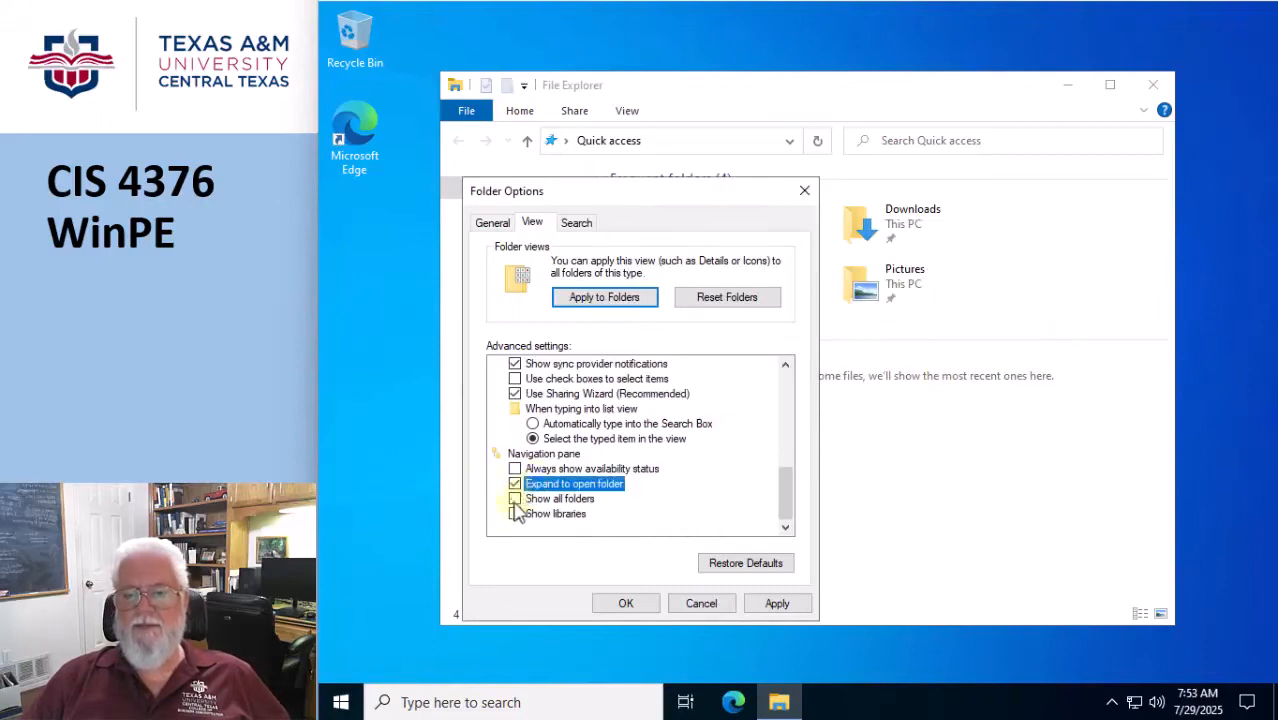
pyautogui.click(515, 498)
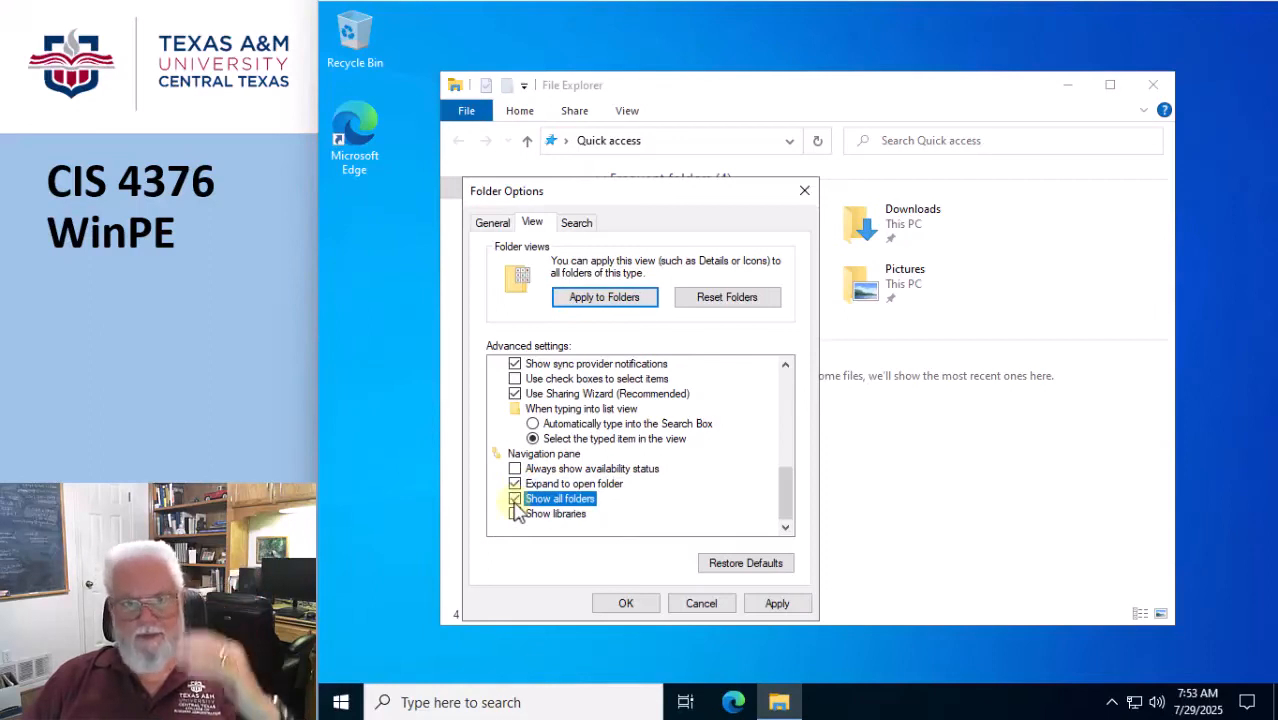
pyautogui.click(777, 603)
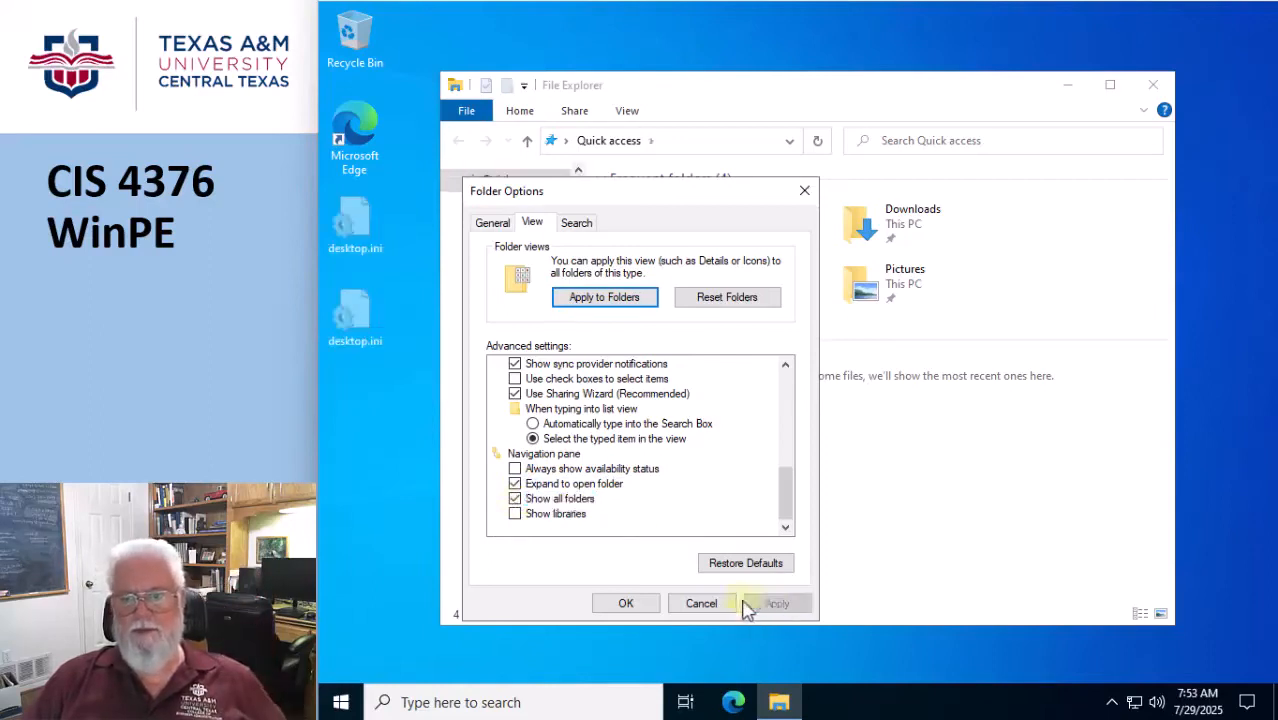
pyautogui.click(642, 603)
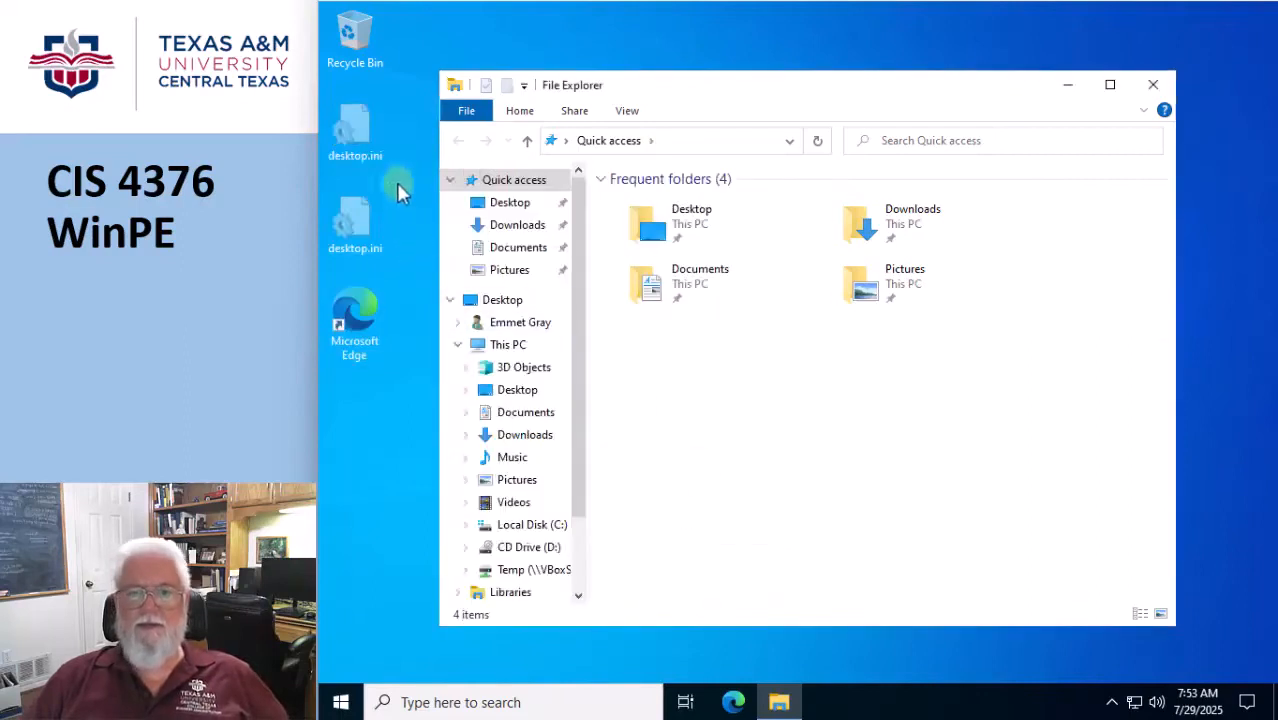
# Delete both desktop.ini files from the desktop and move the Microsoft Edge shortcut directly below the Recycle Bin.
pyautogui.click(1067, 86)
pyautogui.moveTo(437, 258); pyautogui.dragTo(351, 126)
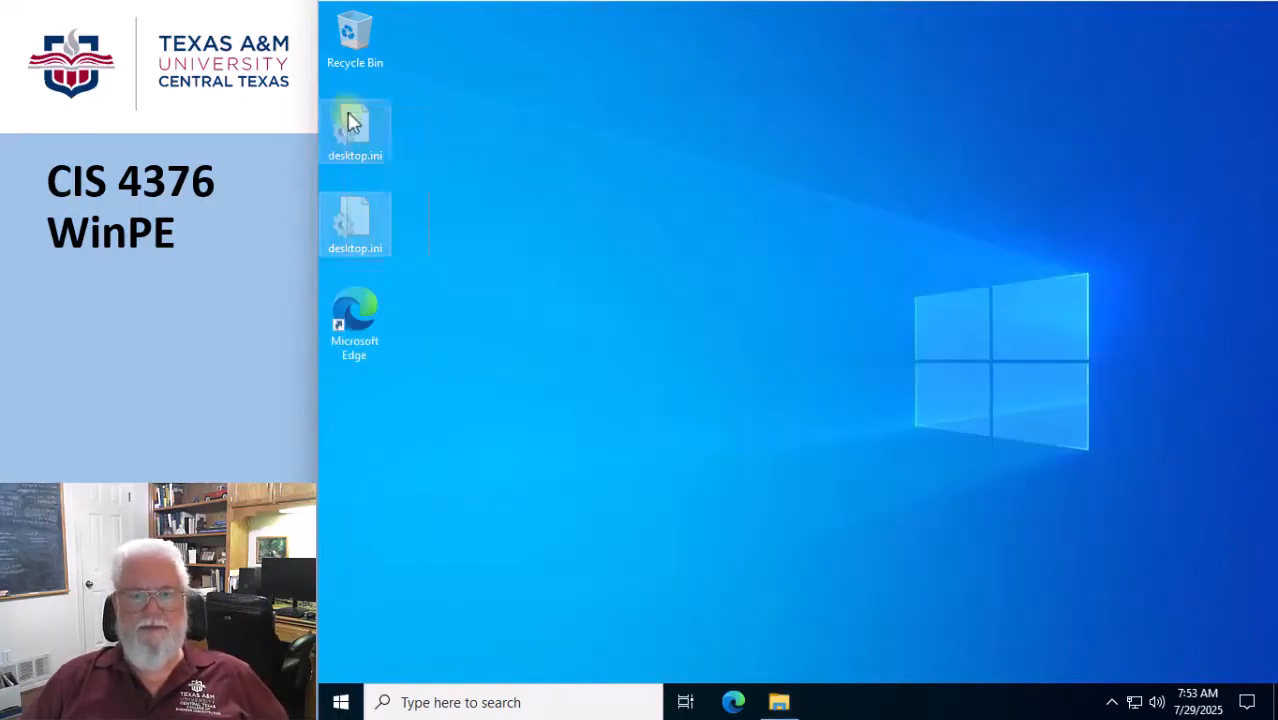
pyautogui.rightClick(350, 124)
pyautogui.click(403, 347)
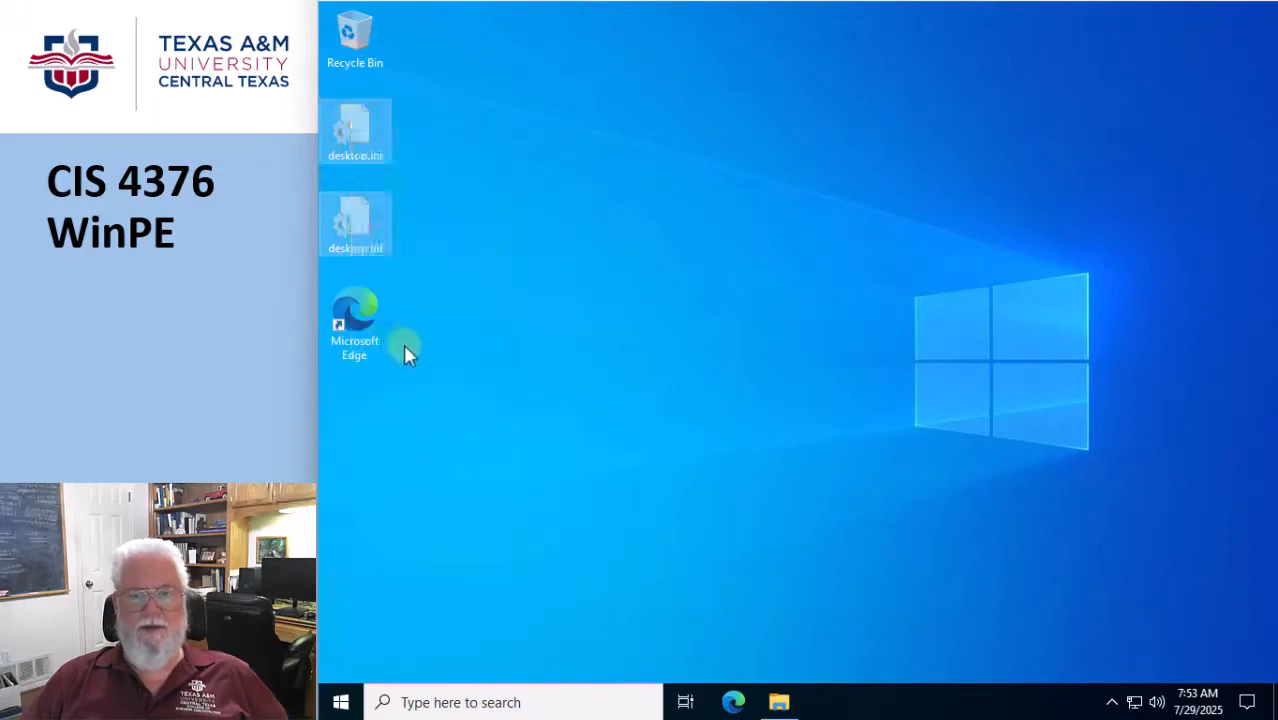
pyautogui.moveTo(370, 322); pyautogui.dragTo(371, 115)
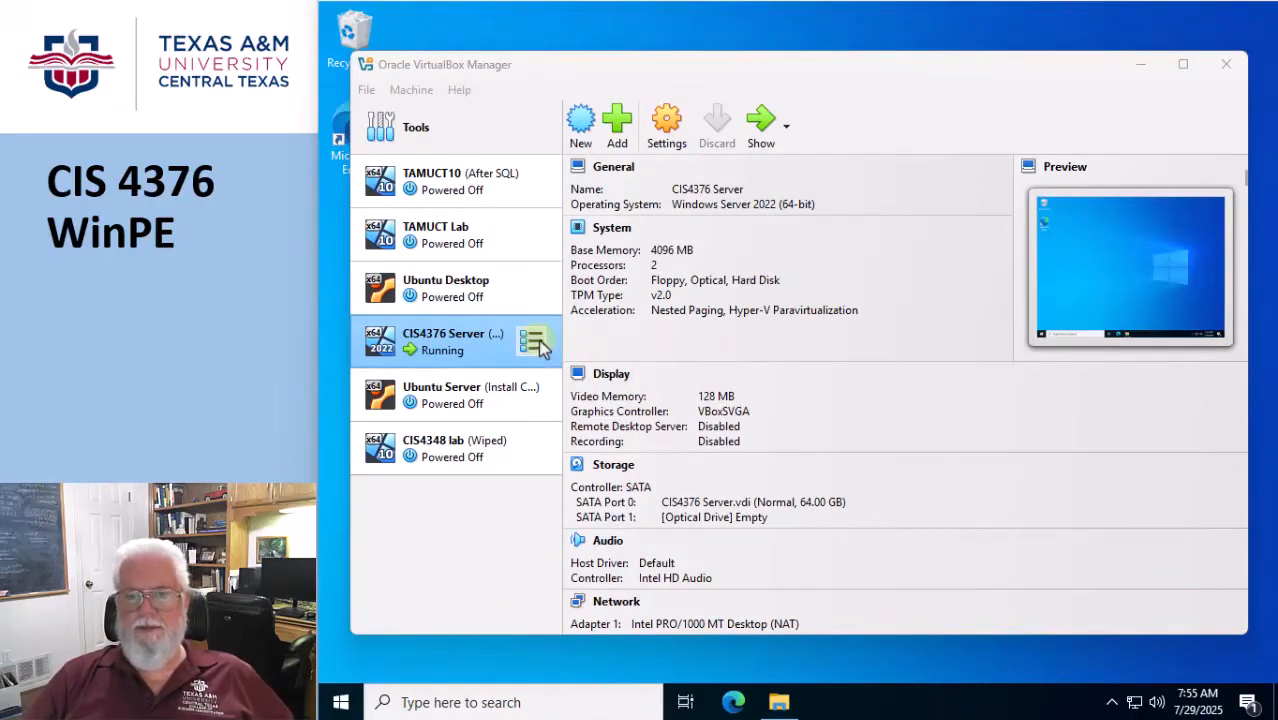
# In Oracle VirtualBox Manager, view the snapshots of the CIS4376 Server virtual machine, and minimize the manager.
pyautogui.click(537, 343)
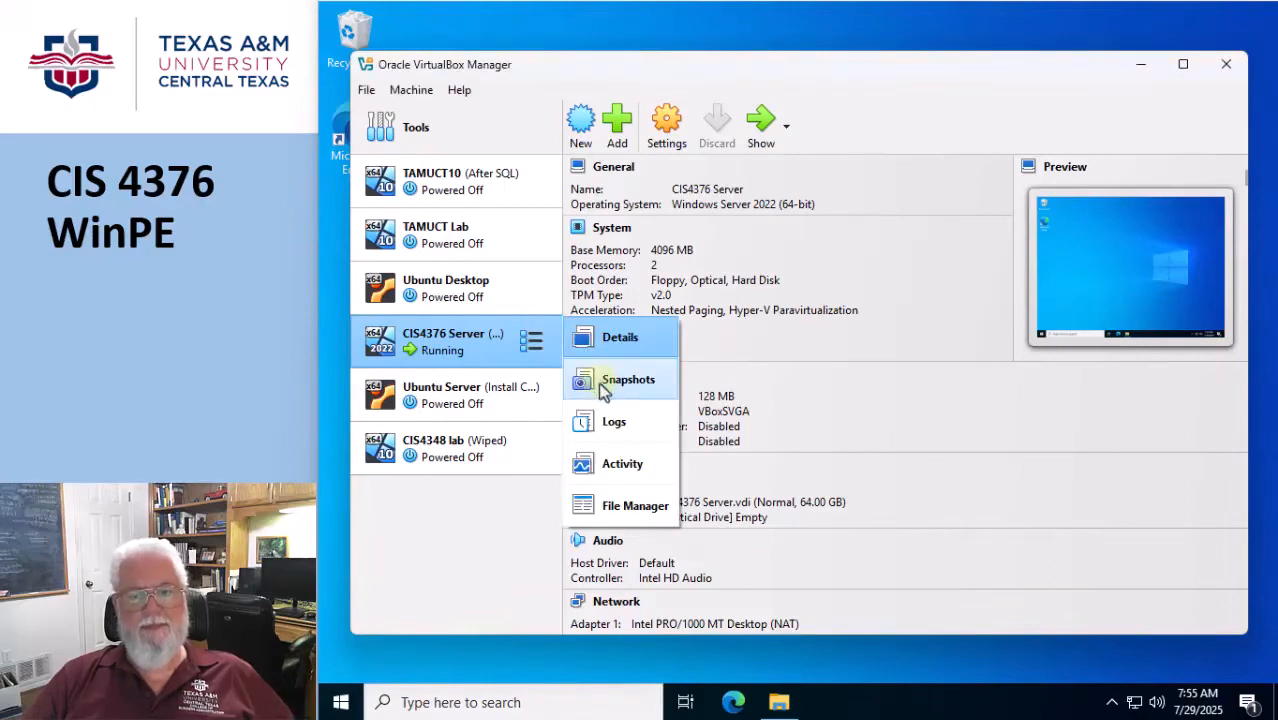
pyautogui.click(603, 385)
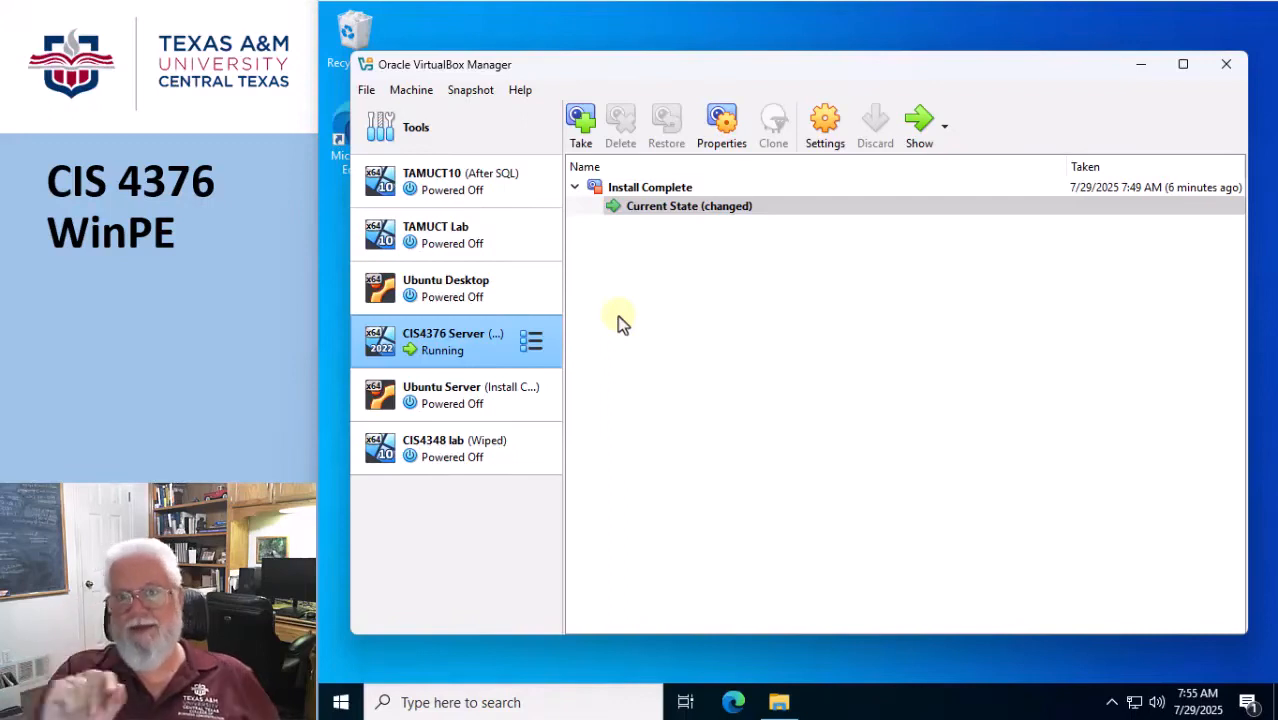
pyautogui.click(1141, 63)
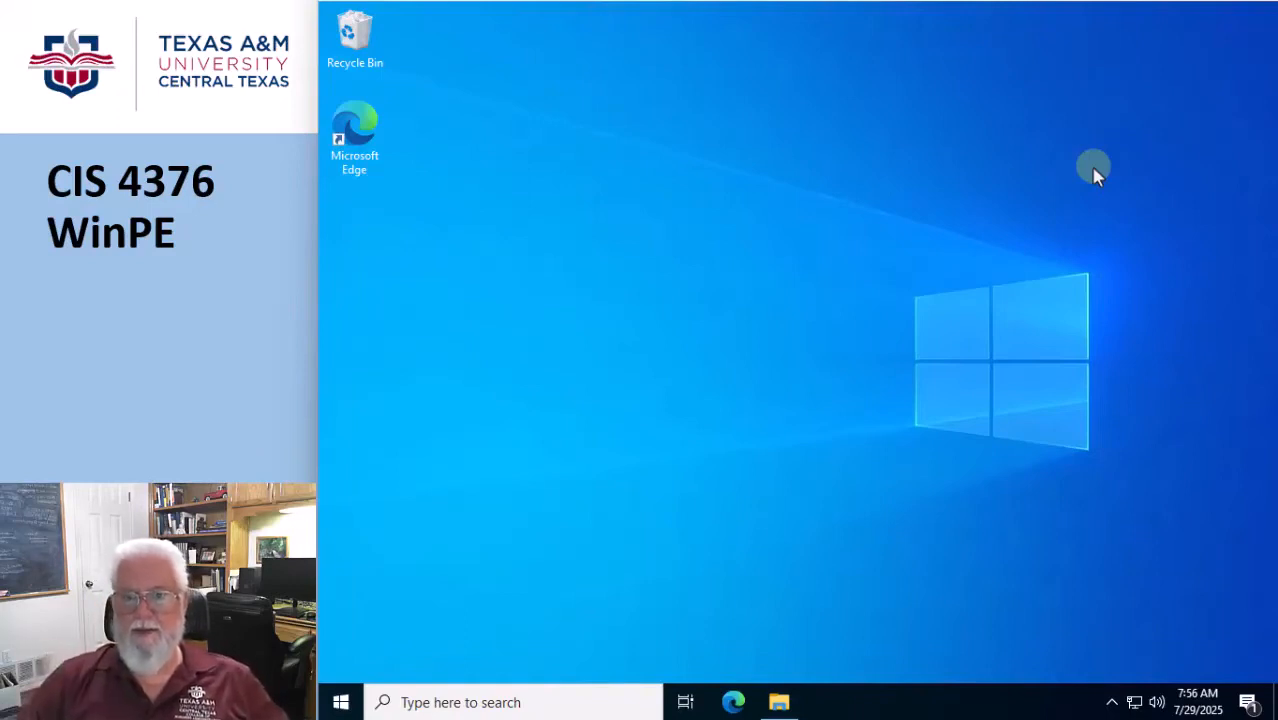
# Search the web in Microsoft Edge for "windows adk" and open Microsoft Learn's Download and install the Windows ADK page.
pyautogui.click(734, 705)
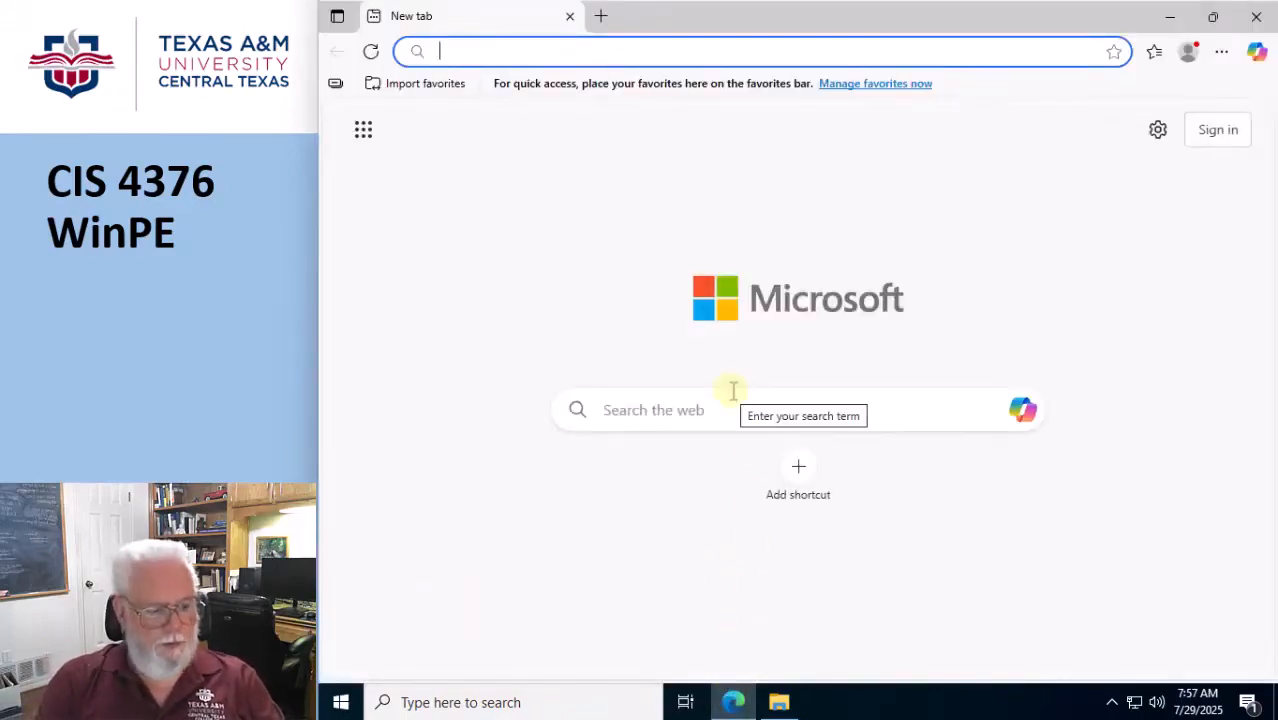
pyautogui.write('wind')
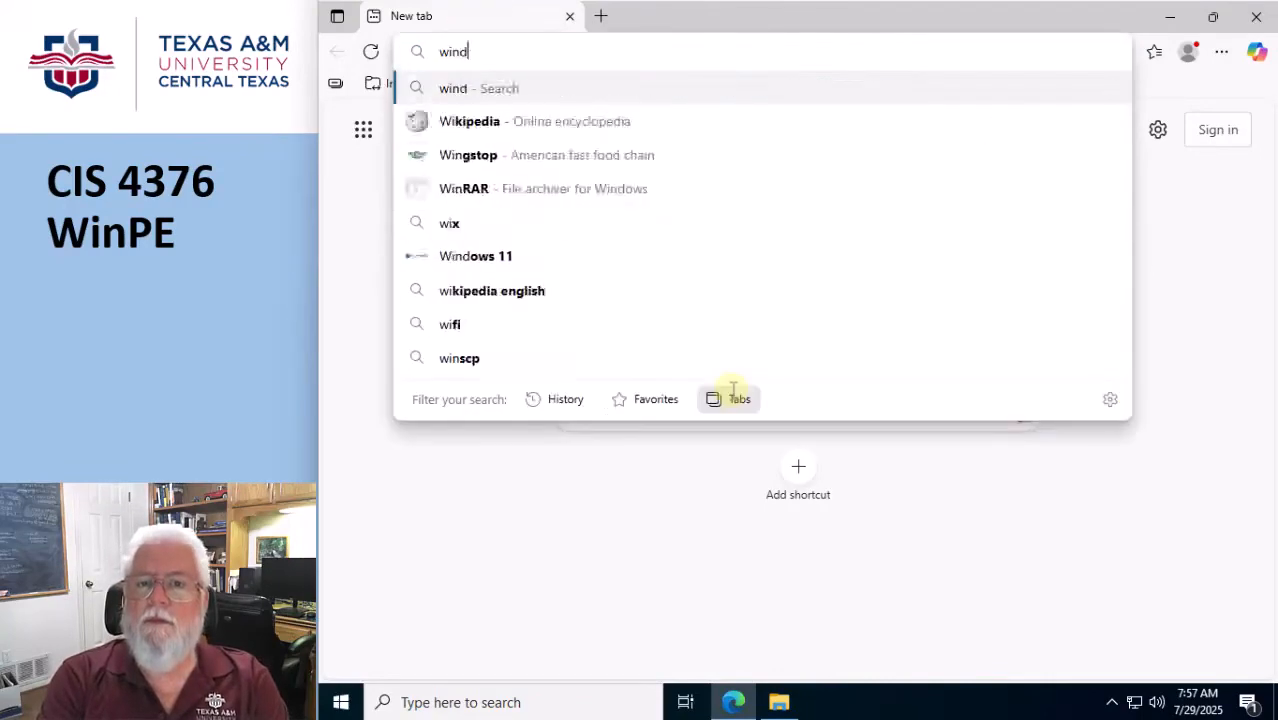
pyautogui.write('ows adk')
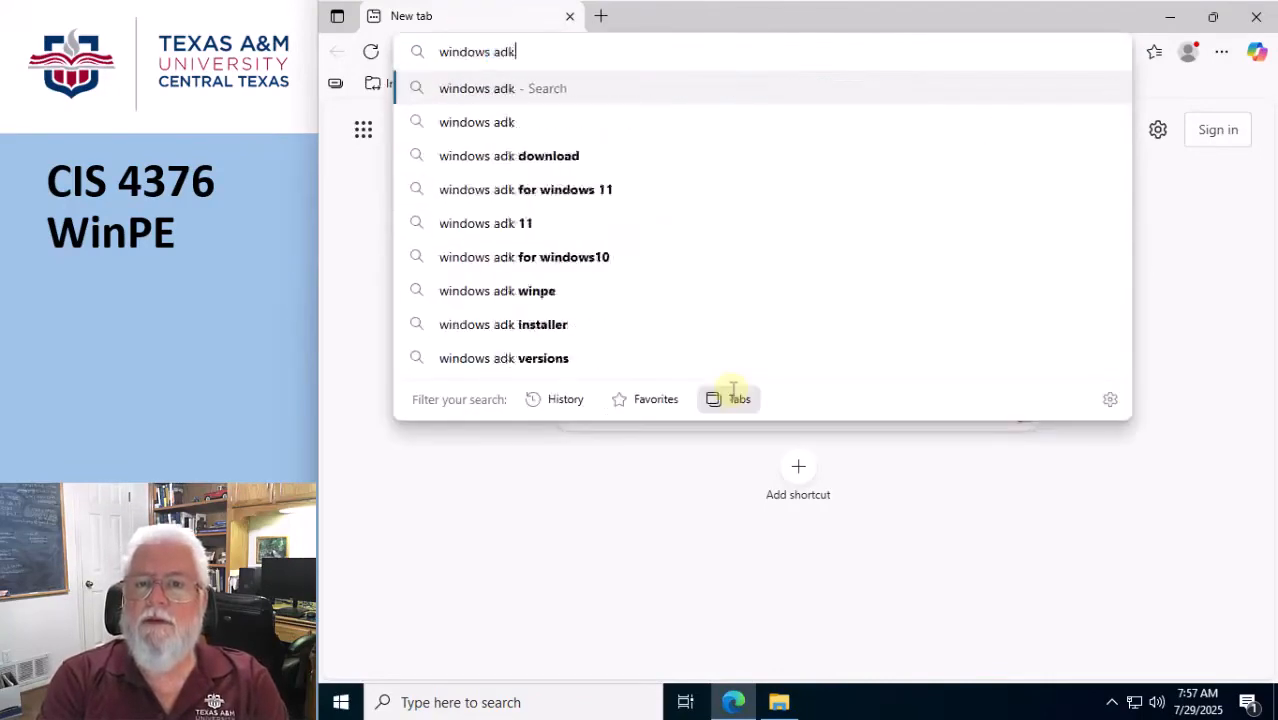
pyautogui.press('Return')
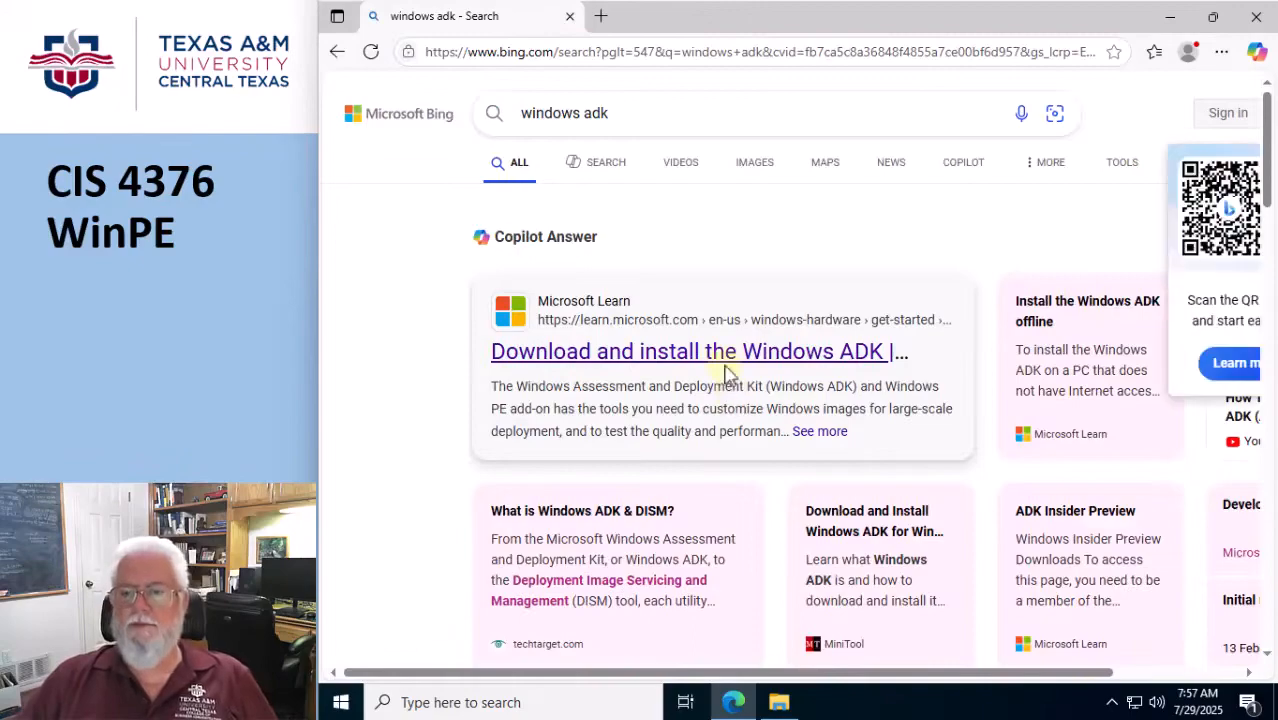
pyautogui.click(725, 366)
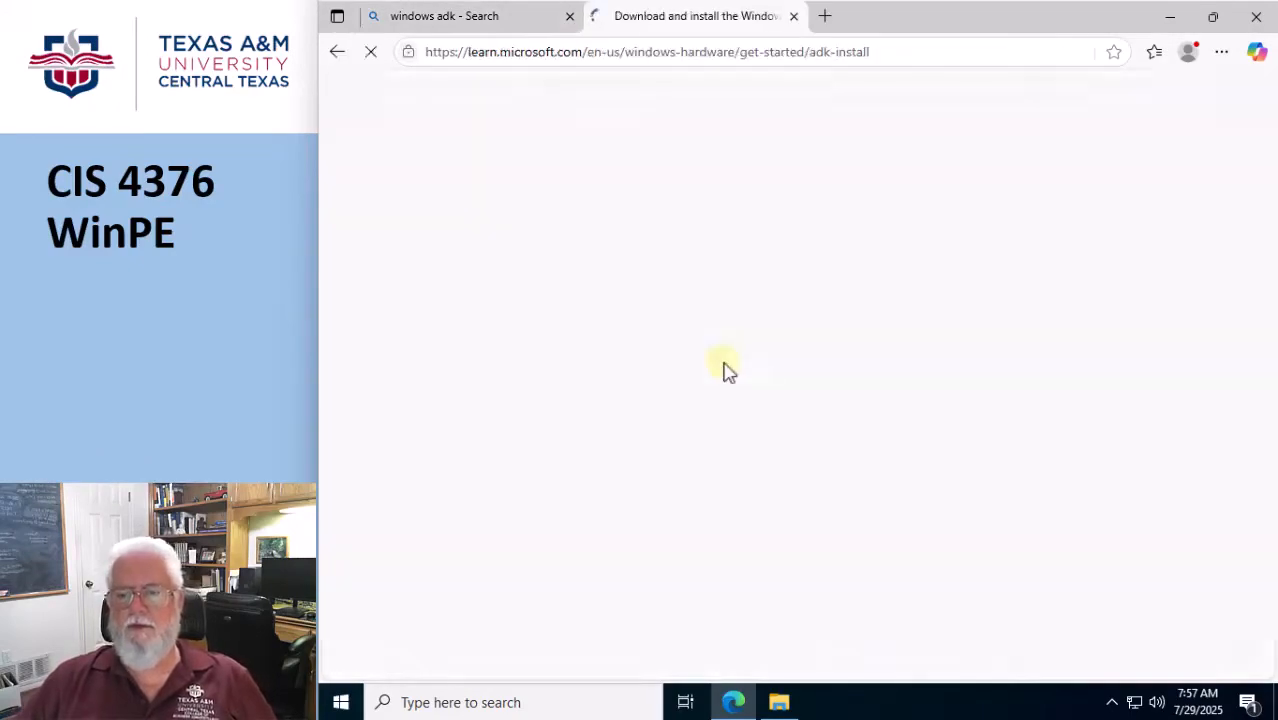
# Download the Windows ADK 10.1.26100.2454 (December 2024) installer and its matching Windows PE add-on.
pyautogui.scroll(-3, 984, 502)
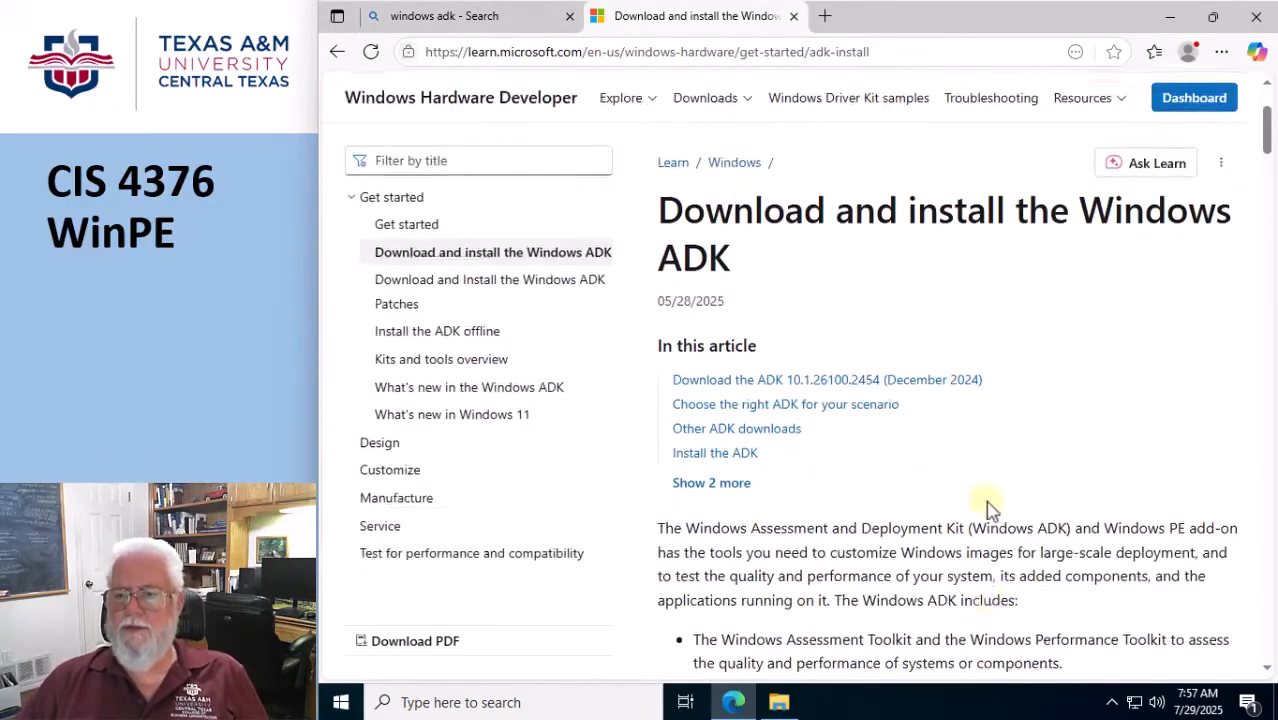
pyautogui.scroll(-10, 987, 498)
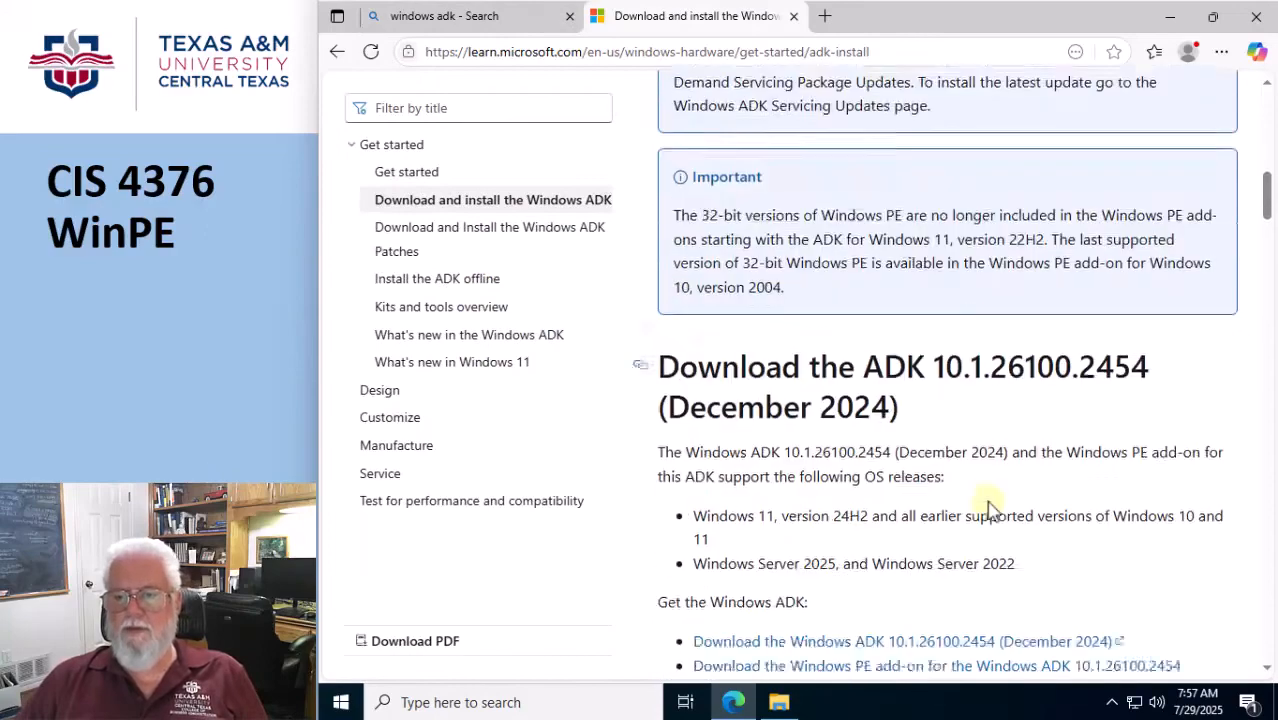
pyautogui.scroll(-1, 990, 508)
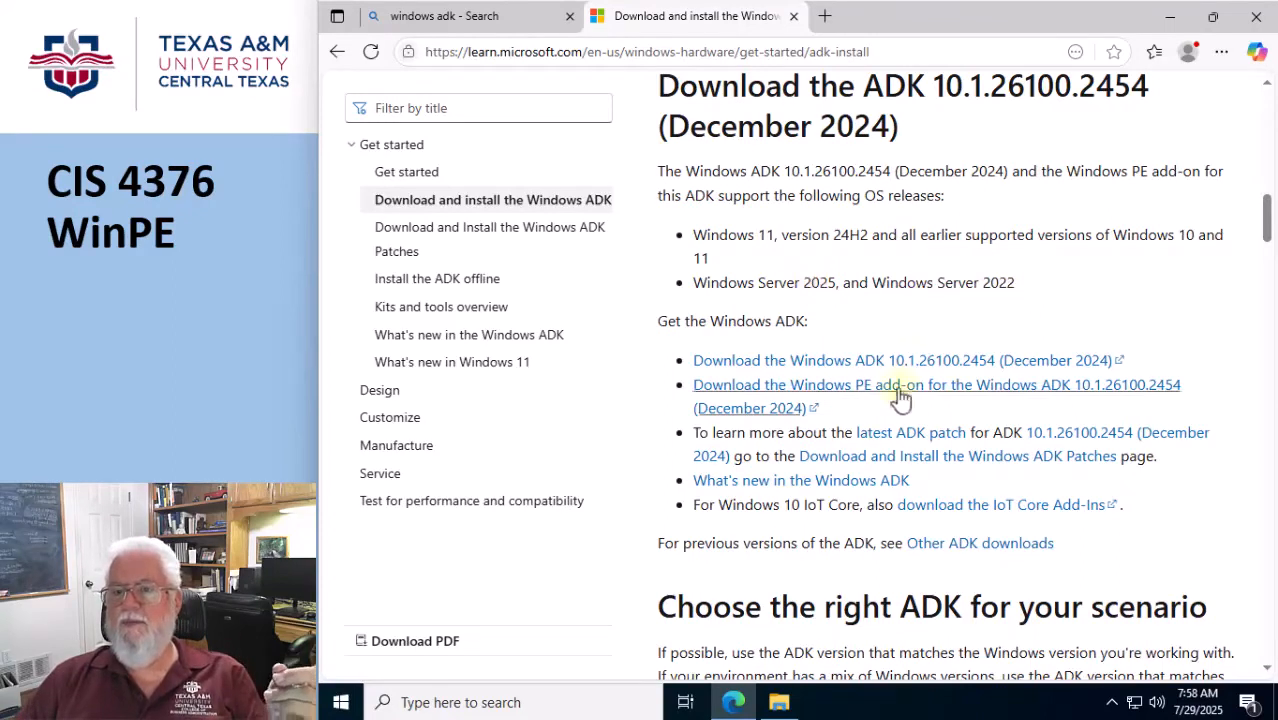
pyautogui.click(840, 368)
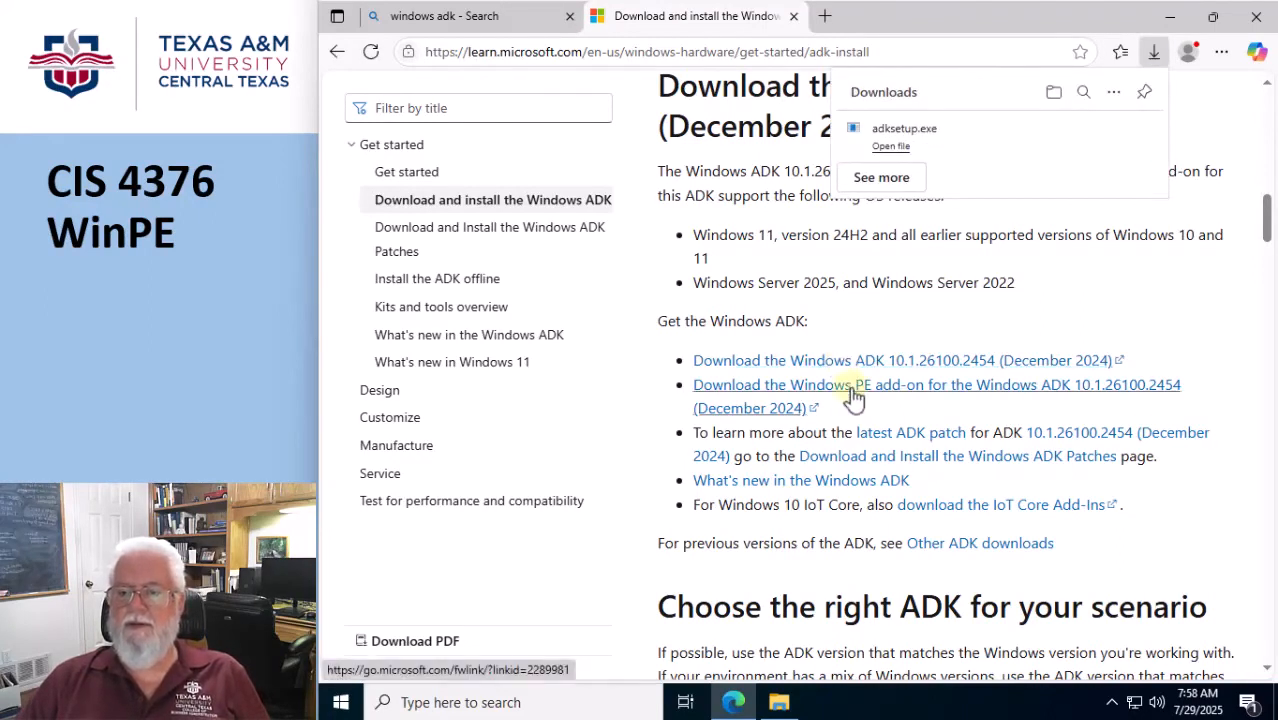
pyautogui.click(853, 395)
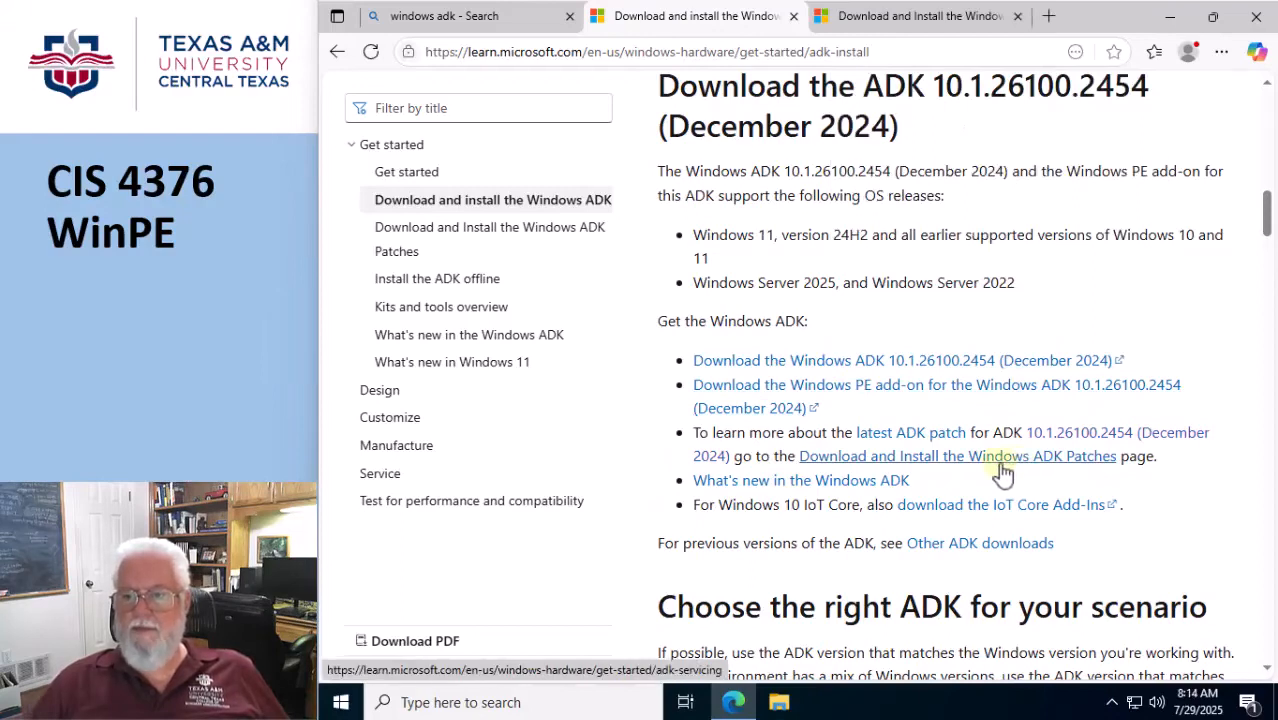
# Download the Windows ADK 10.1.26100.2454 Update KB5053656 from the ADK patches page, and minimize the browser.
pyautogui.click(1000, 464)
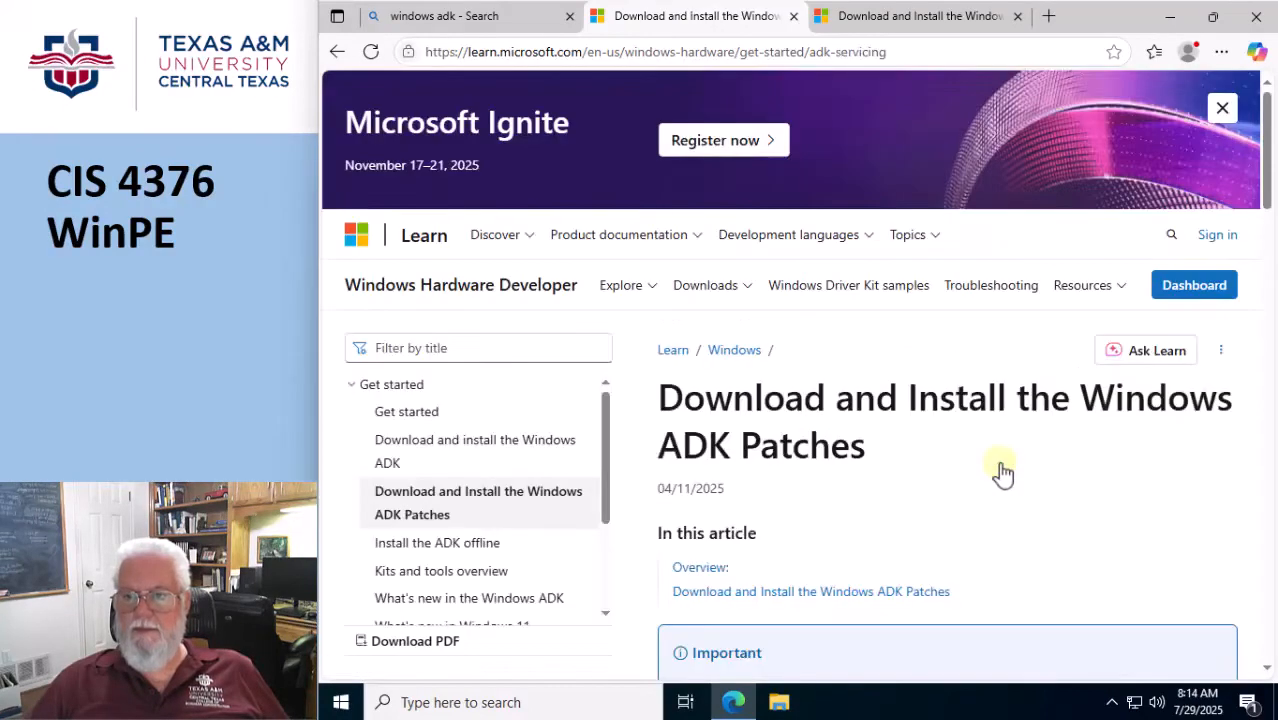
pyautogui.scroll(-5, 1000, 470)
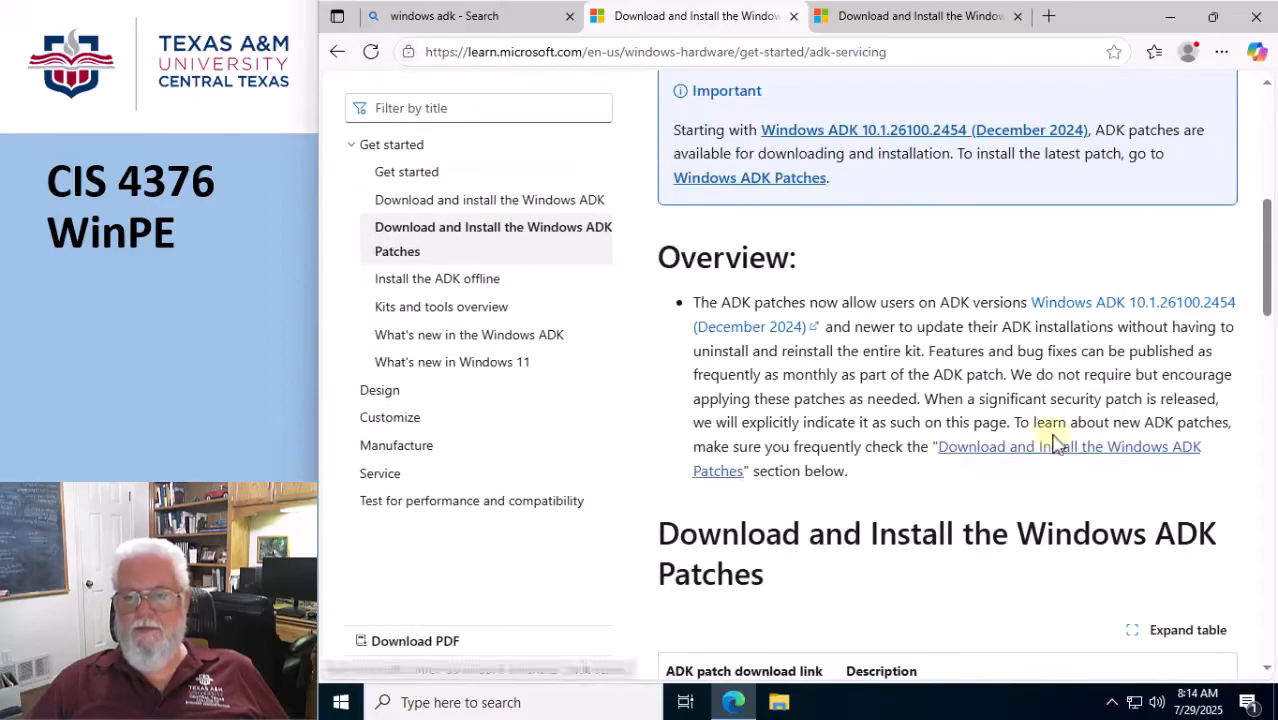
pyautogui.scroll(-3, 1057, 441)
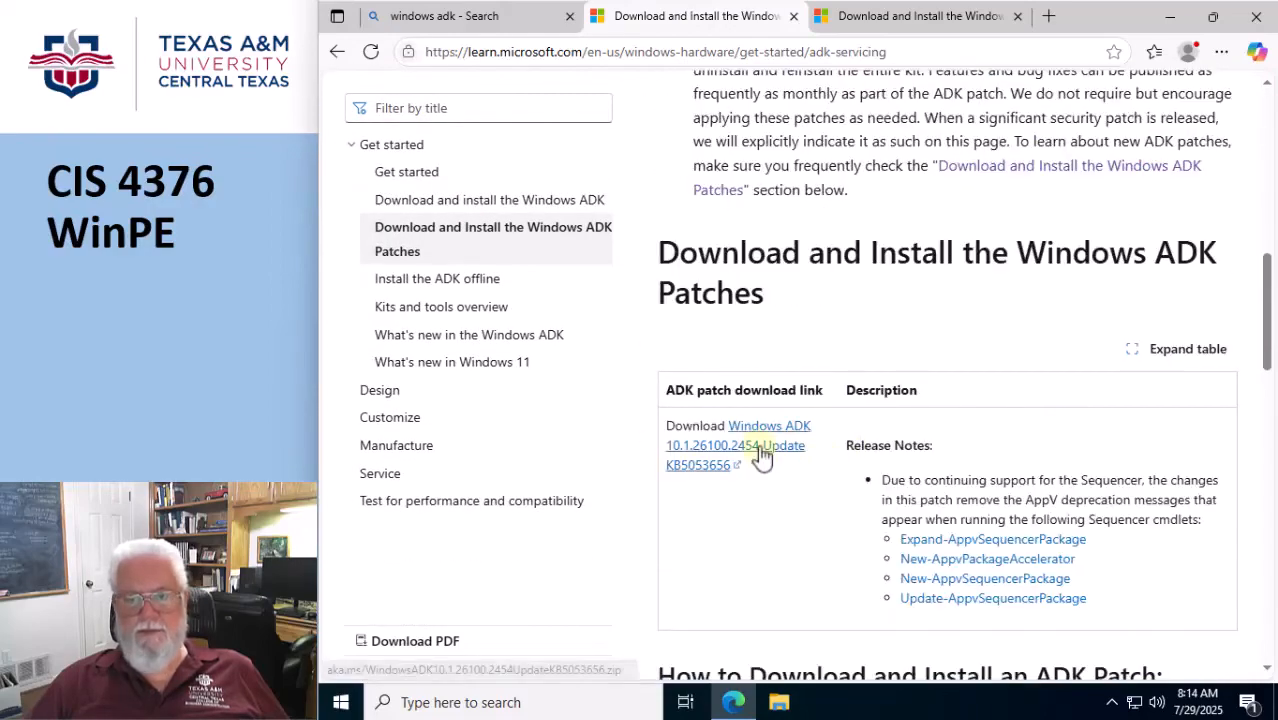
pyautogui.click(761, 450)
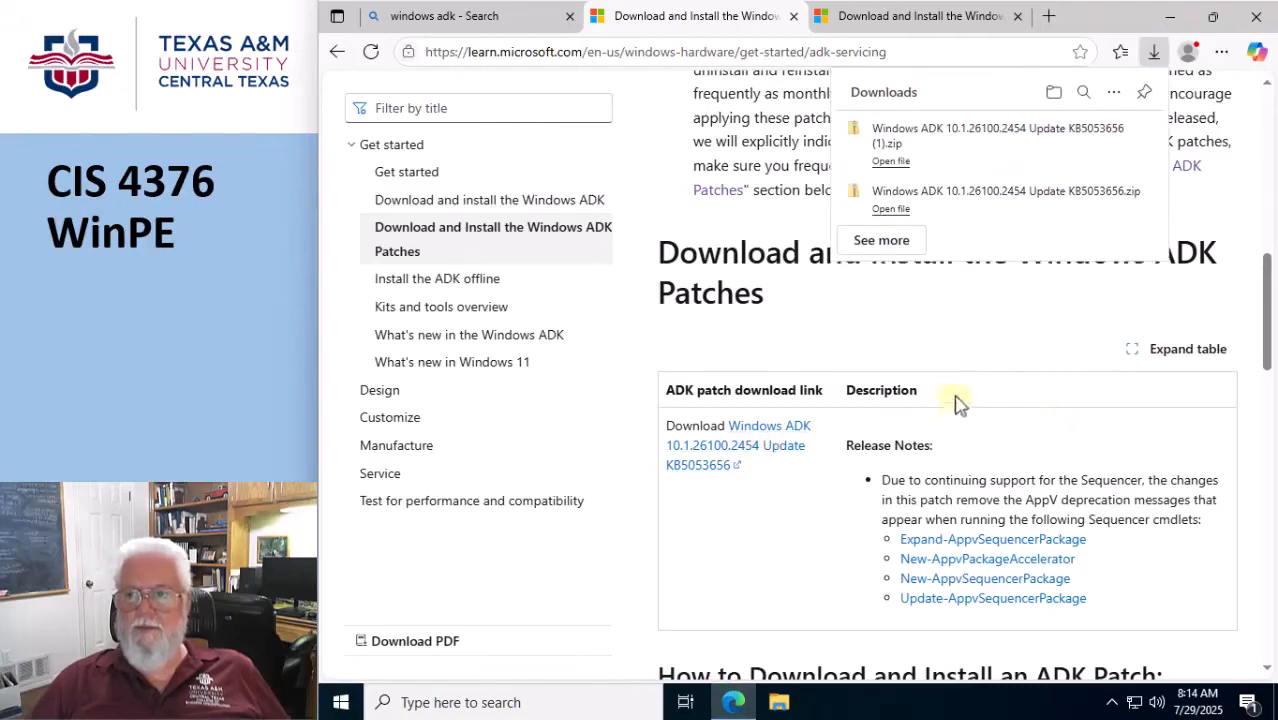
pyautogui.click(1172, 14)
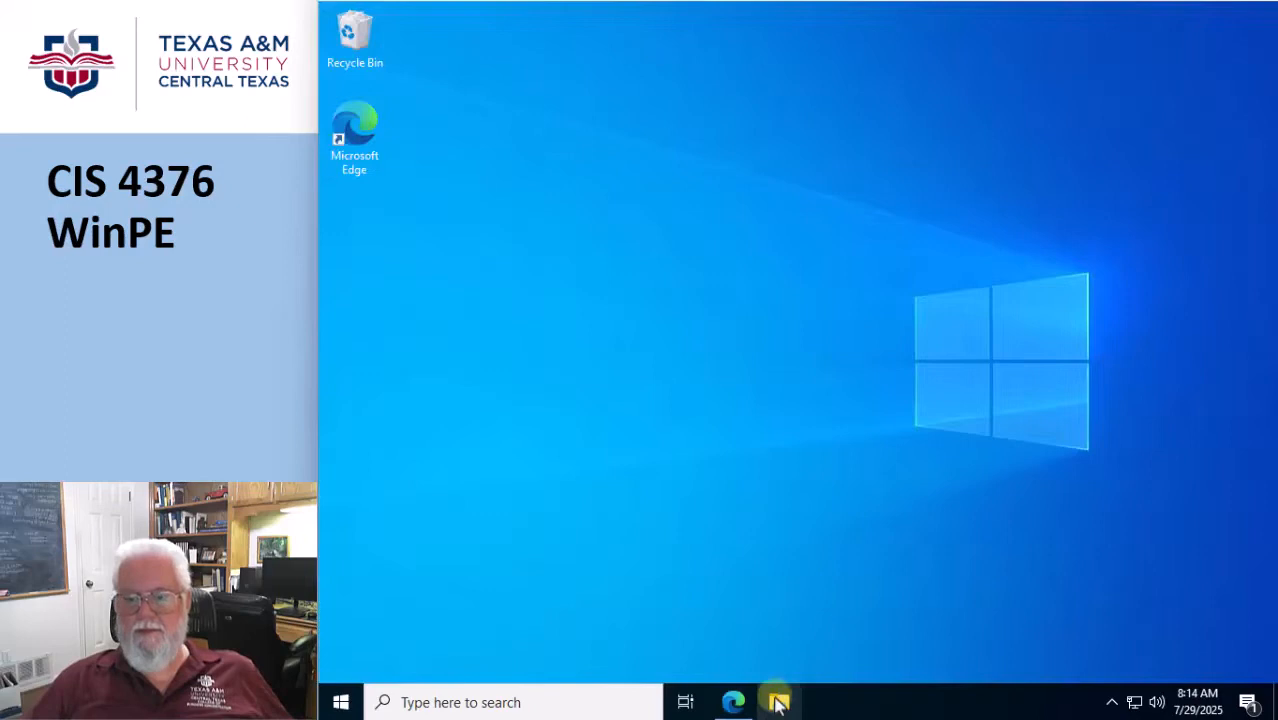
# In File Explorer, run adksetup.exe from Downloads and install the Windows ADK with the default path, privacy choice and features, accepting the license.
pyautogui.click(779, 703)
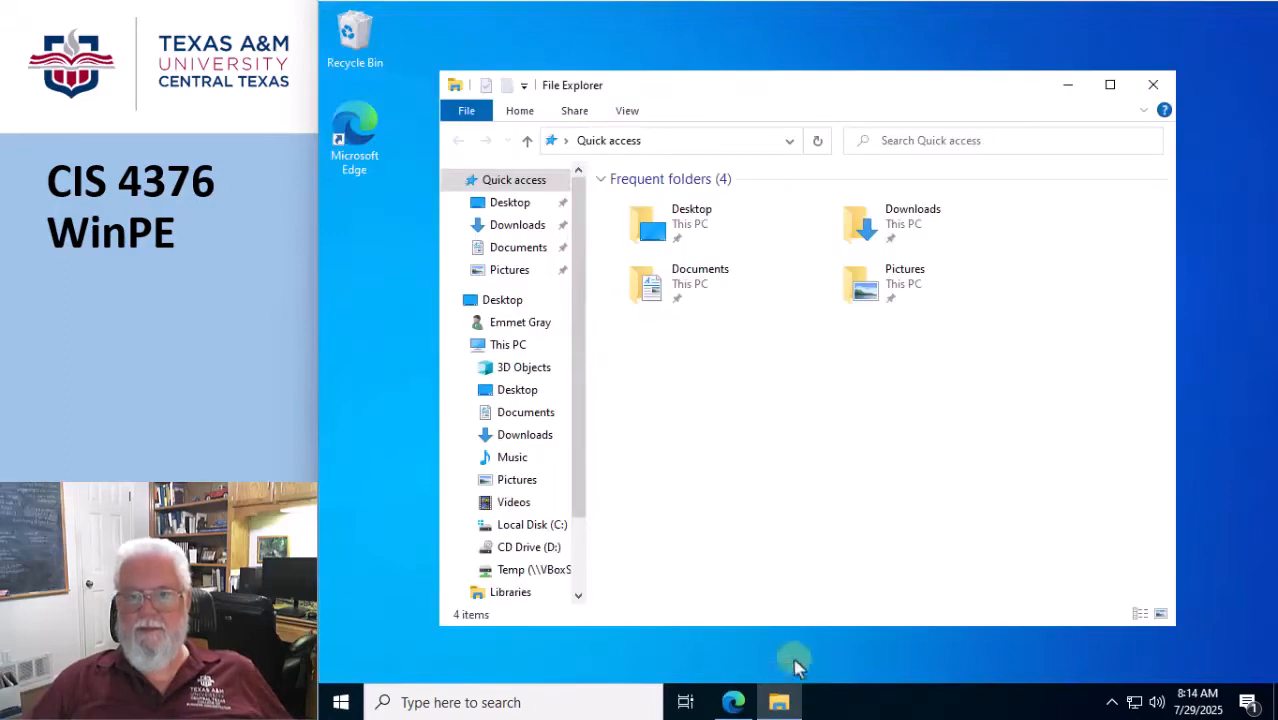
pyautogui.click(520, 228)
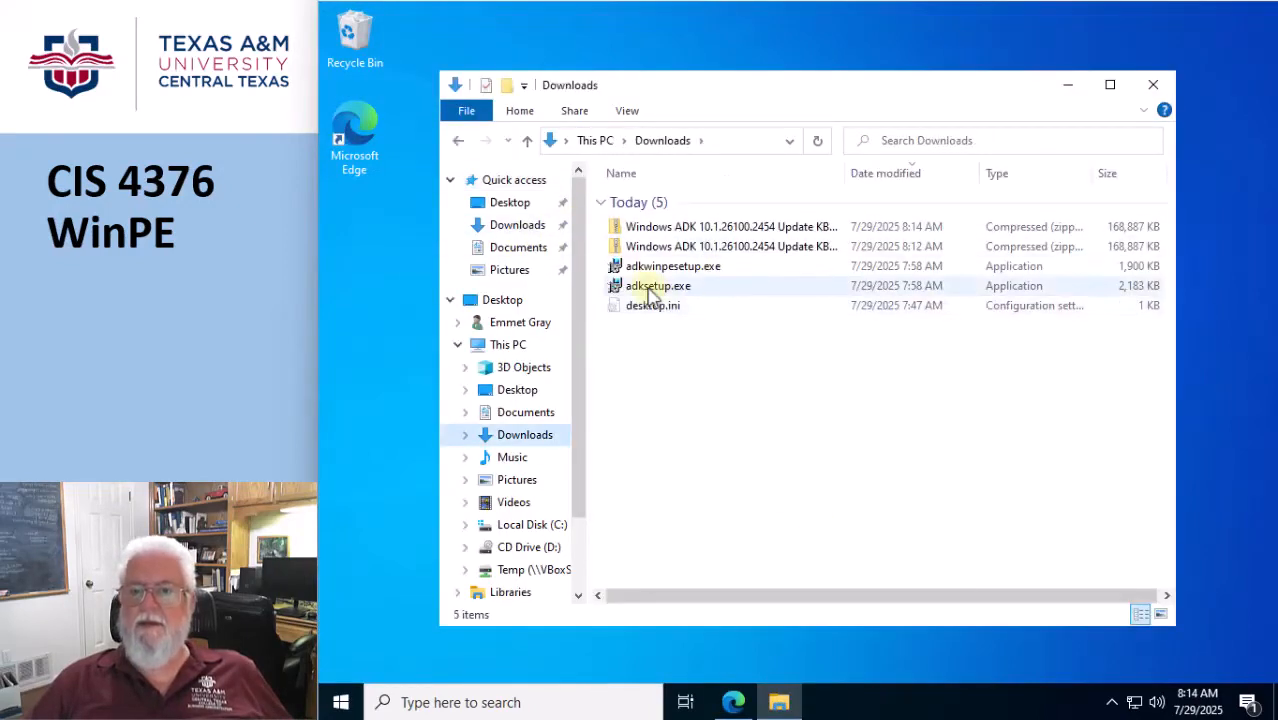
pyautogui.doubleClick(650, 288)
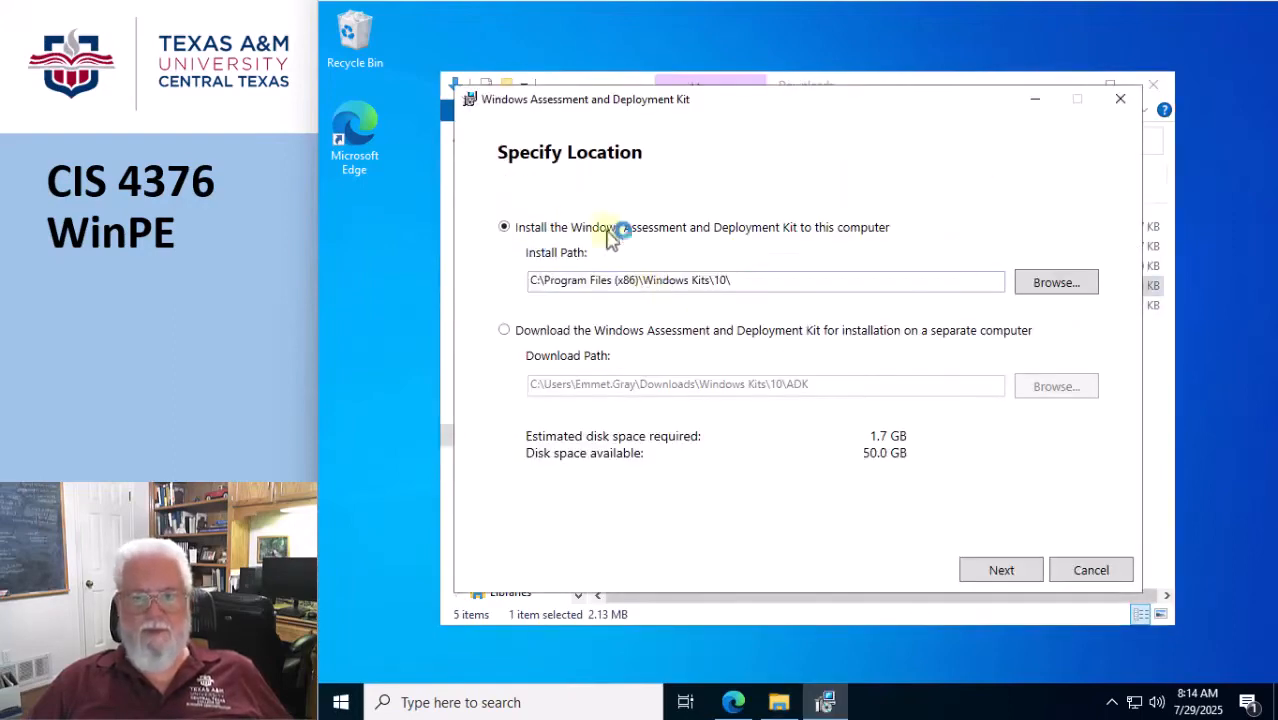
pyautogui.click(1003, 572)
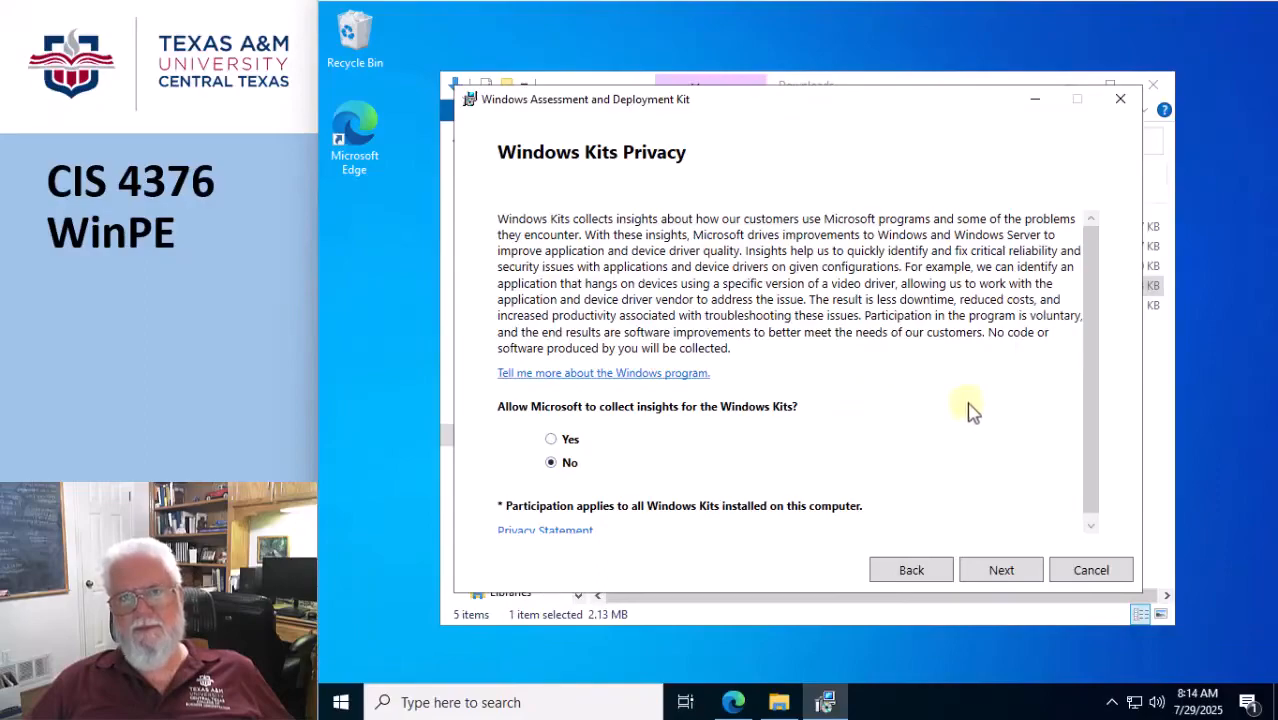
pyautogui.click(1001, 572)
pyautogui.moveTo(1090, 245); pyautogui.dragTo(1073, 551)
pyautogui.click(1001, 572)
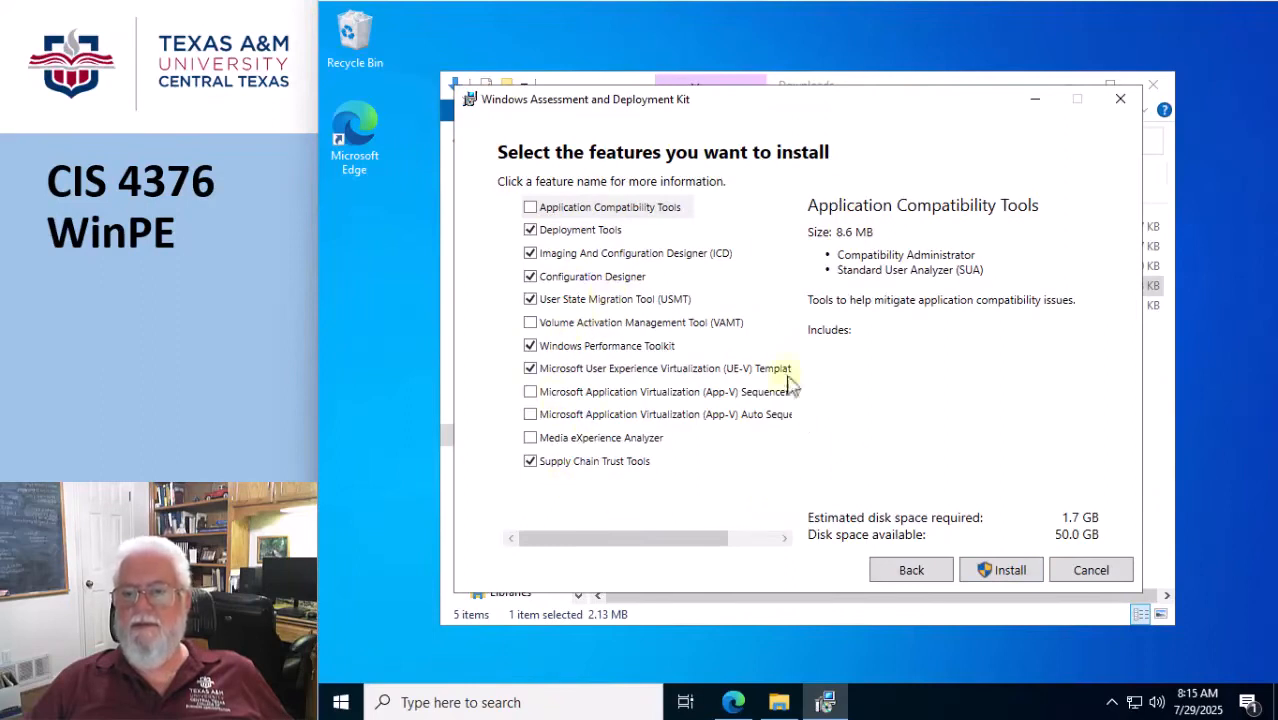
pyautogui.click(990, 578)
pyautogui.click(736, 485)
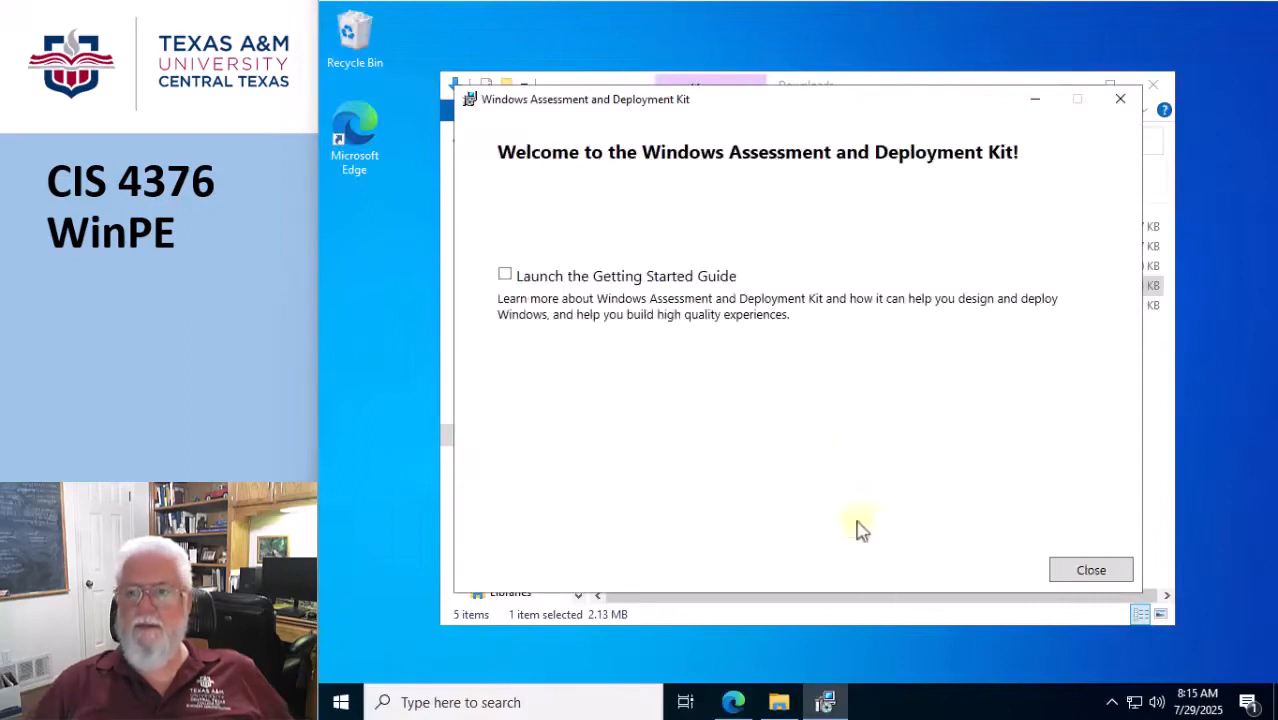
pyautogui.click(1088, 569)
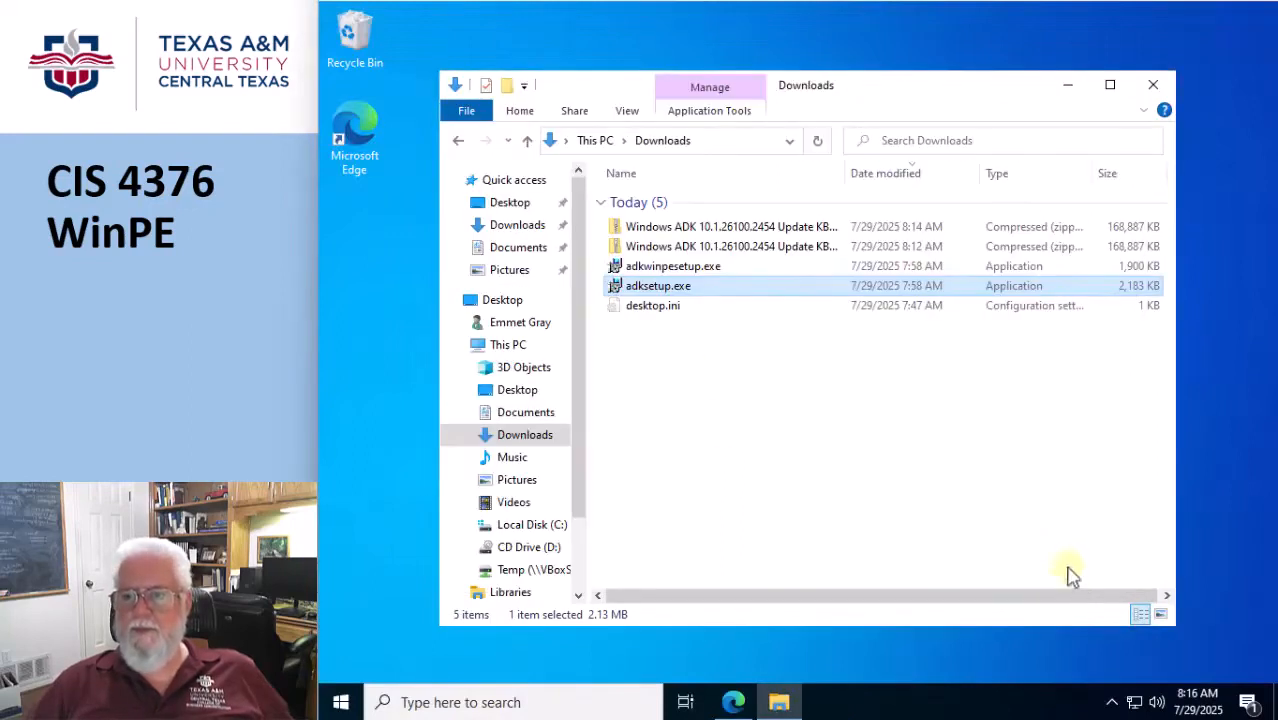
# Run adkwinpesetup.exe and install the Windows Preinstallation Environment add-ons with the default settings, accepting the license and allowing the changes.
pyautogui.doubleClick(665, 268)
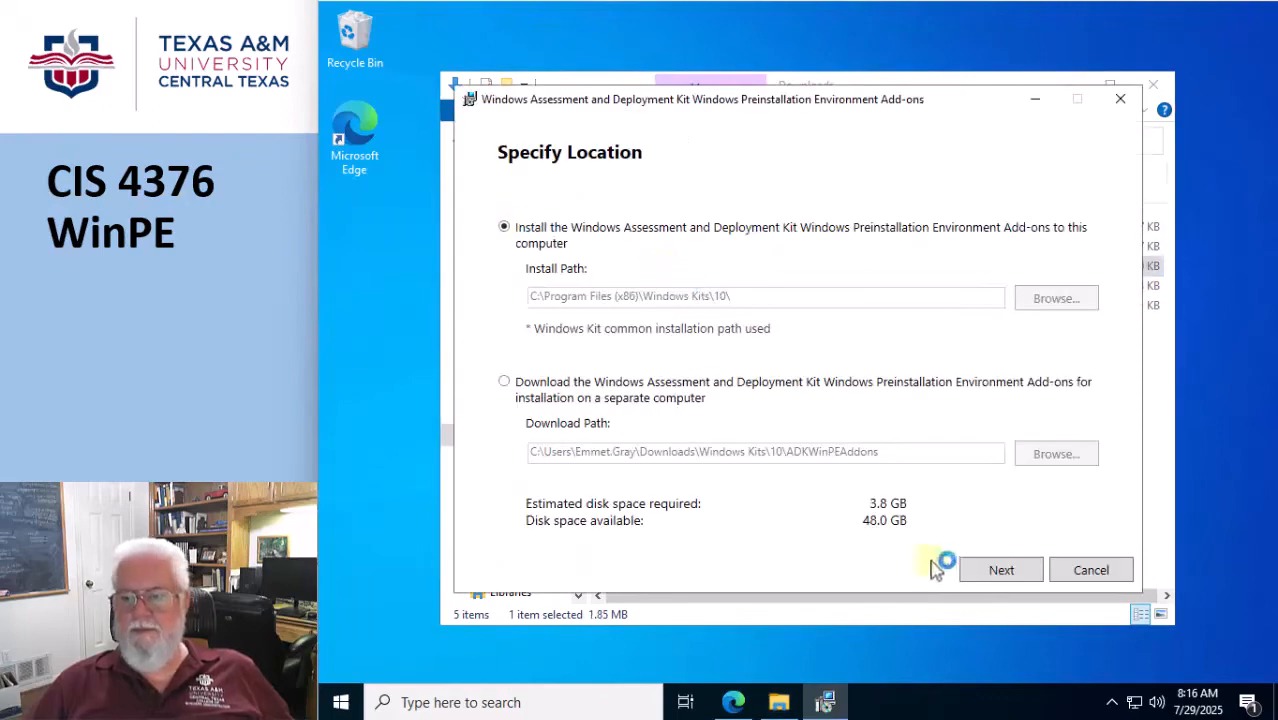
pyautogui.click(1001, 572)
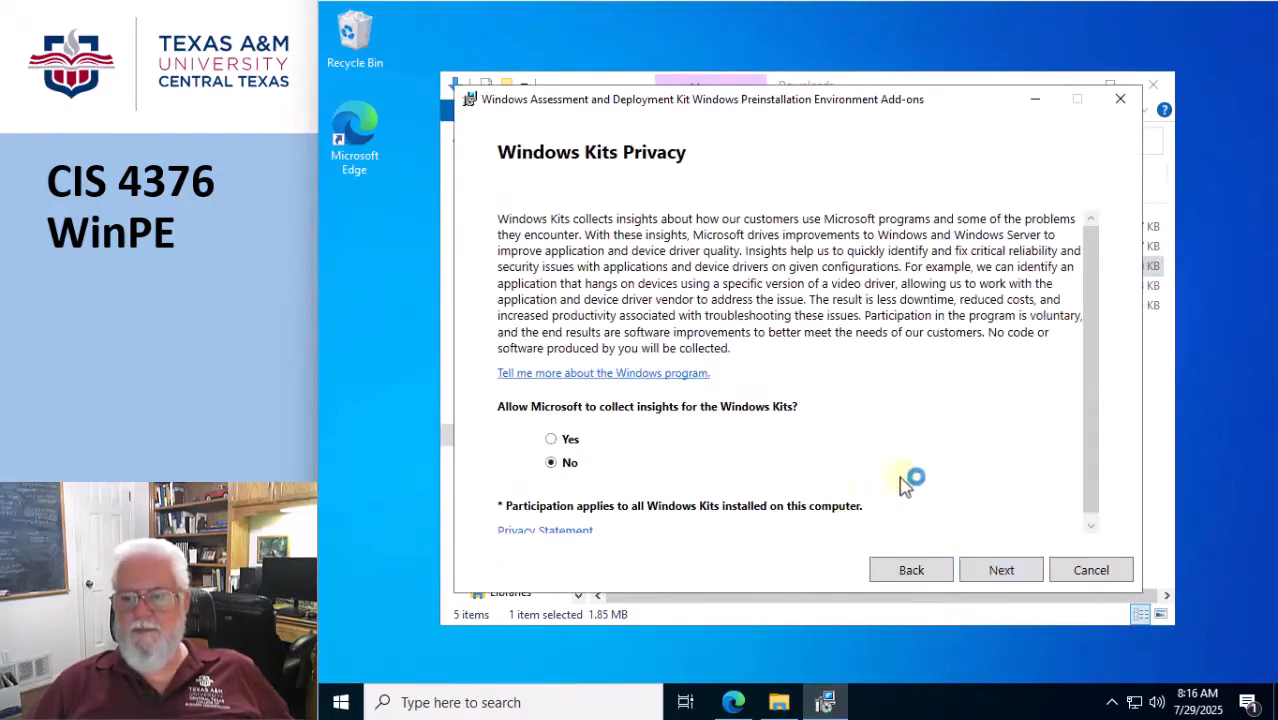
pyautogui.click(999, 575)
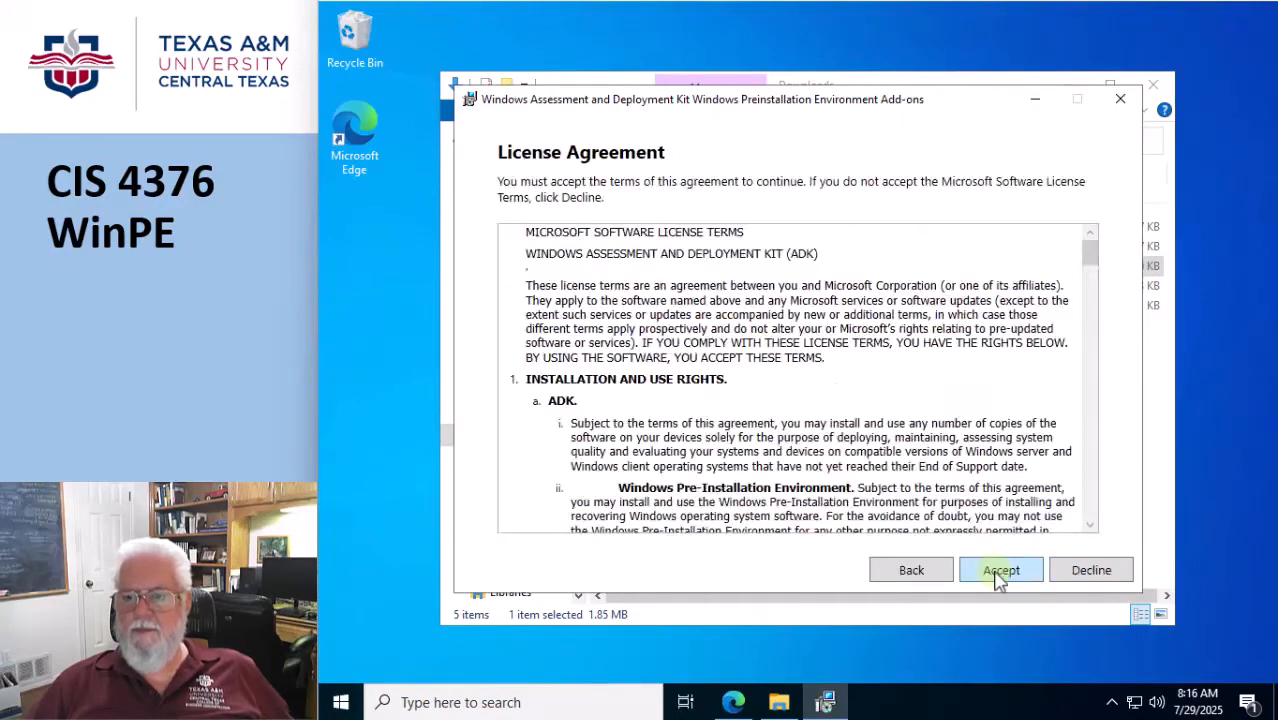
pyautogui.click(999, 572)
pyautogui.click(997, 575)
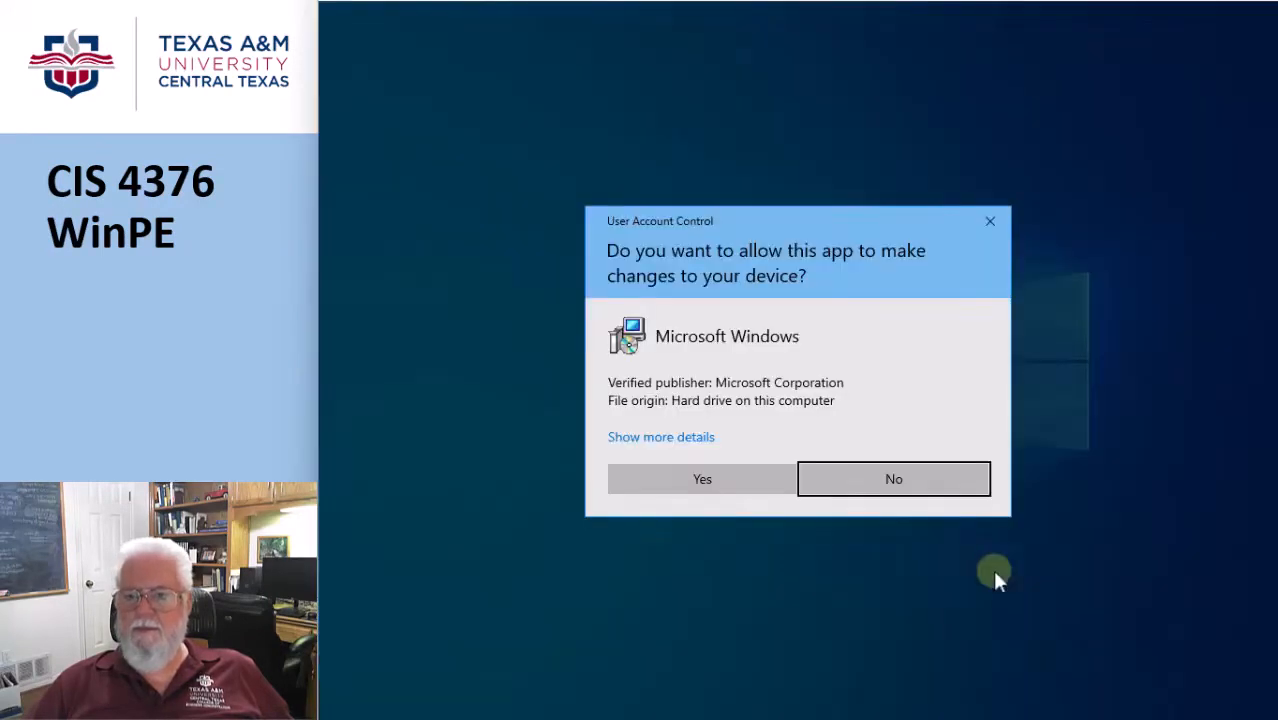
pyautogui.click(750, 495)
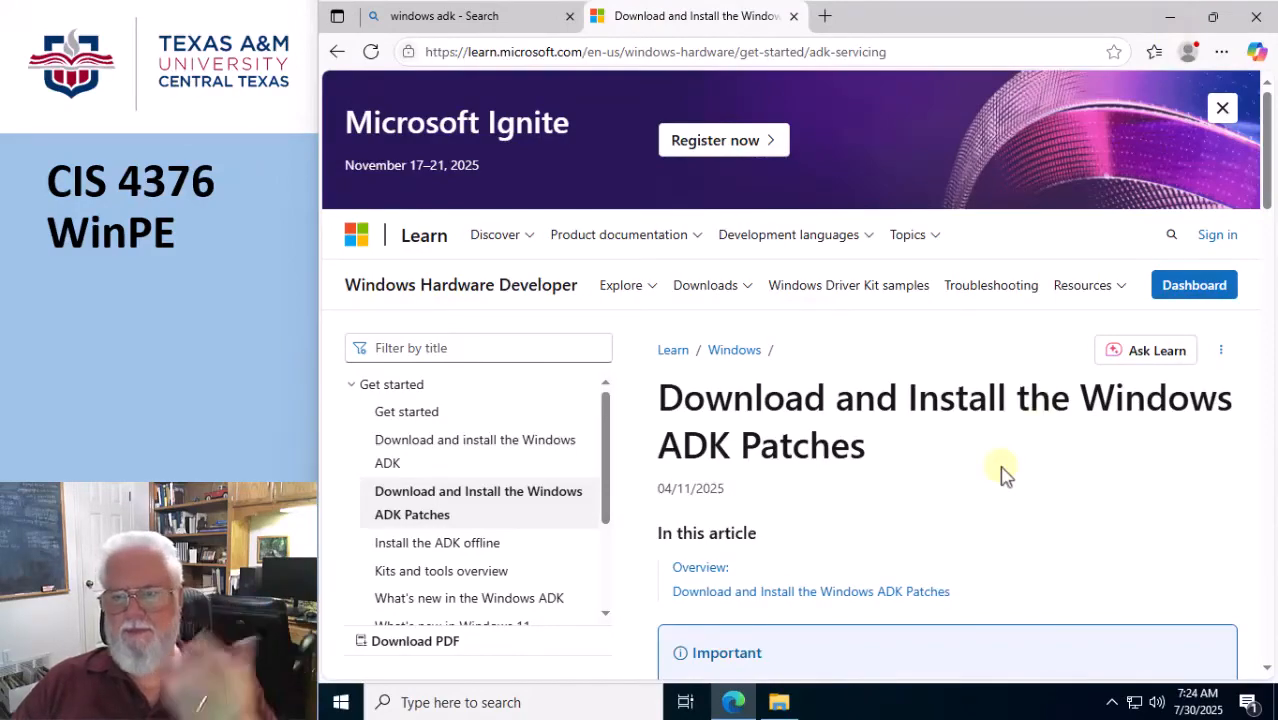
# Find the Steps to Apply the ADK Patch on the ADK patches page, and open Command Prompt as administrator.
pyautogui.scroll(-2, 1005, 475)
pyautogui.scroll(-7, 1005, 475)
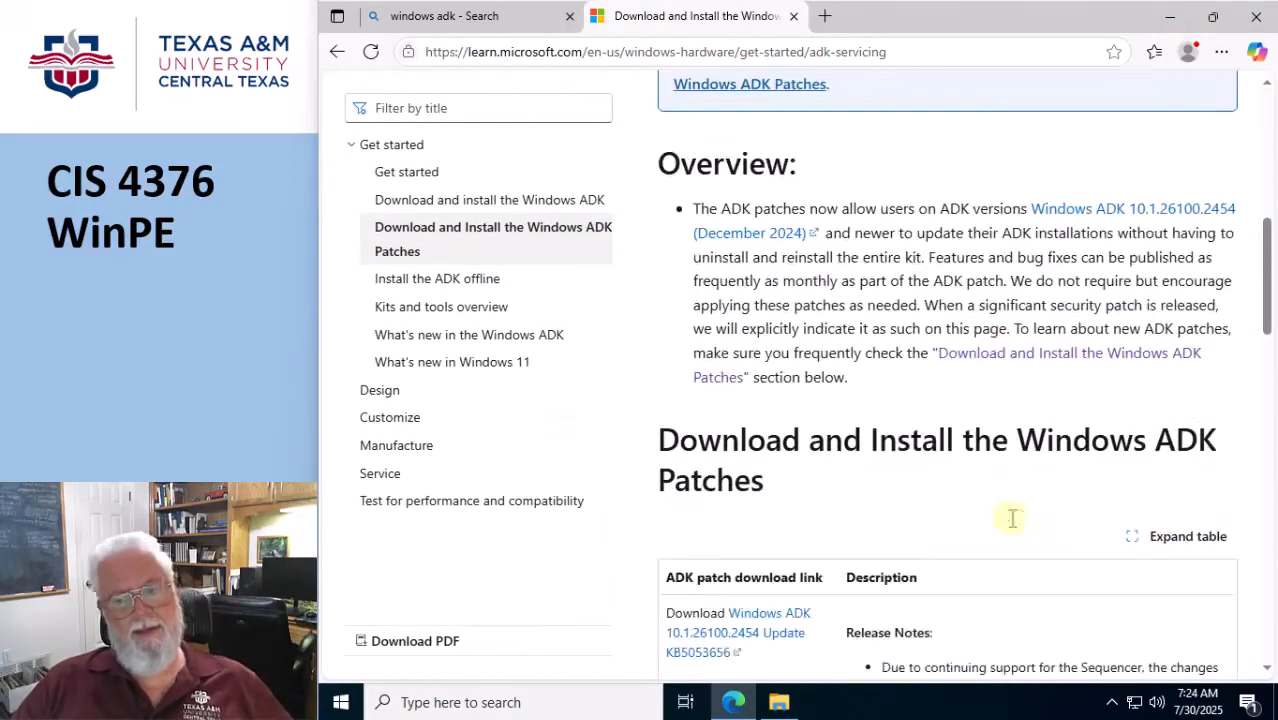
pyautogui.scroll(-5, 1015, 525)
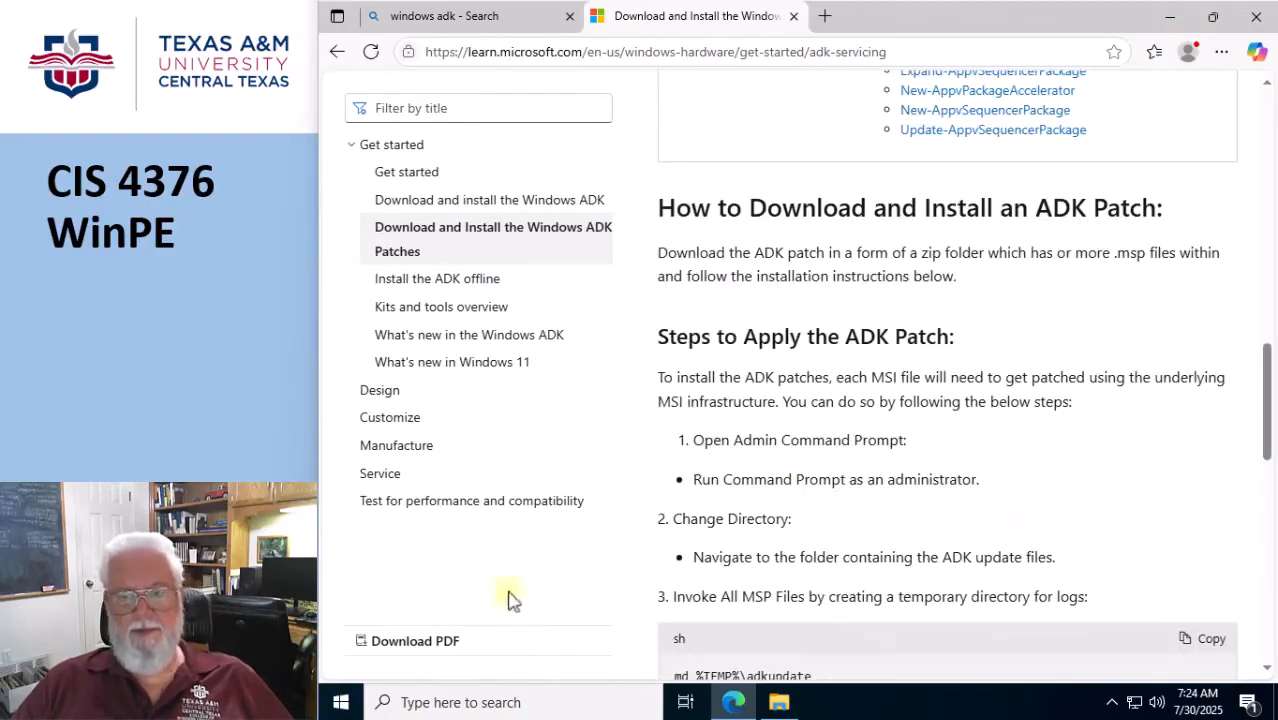
pyautogui.rightClick(334, 703)
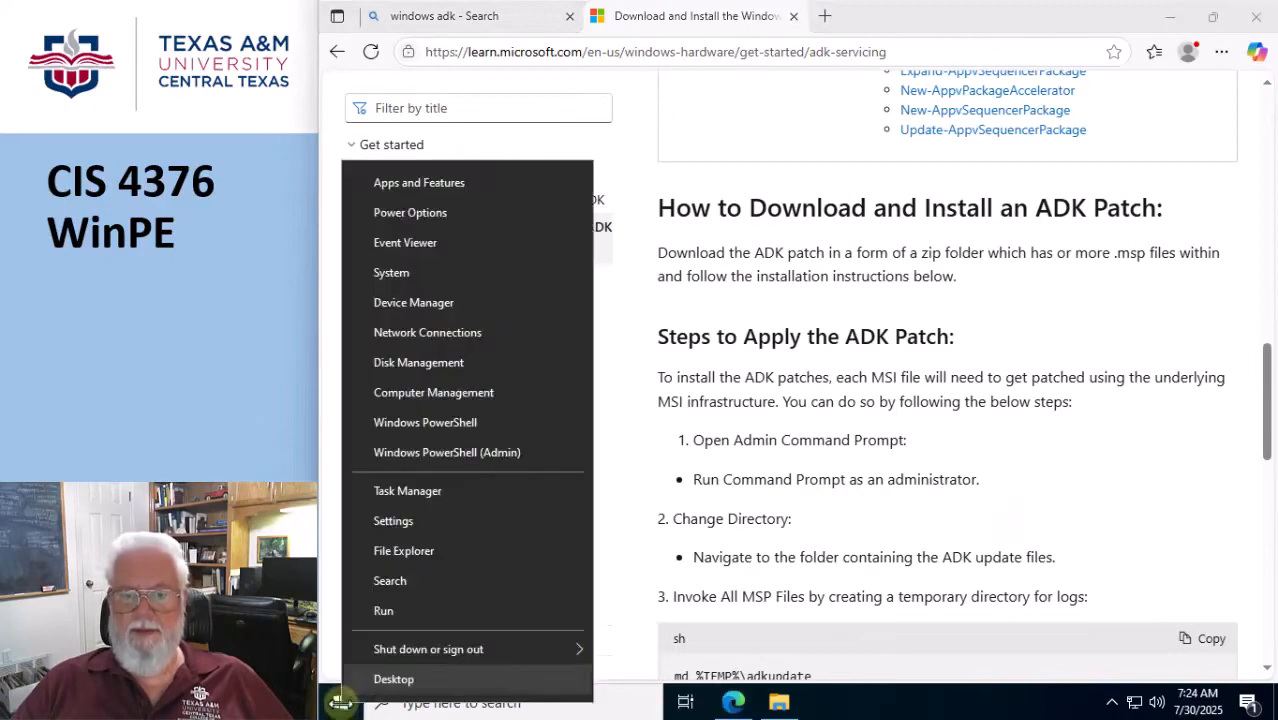
pyautogui.click(449, 702)
pyautogui.write('cmd')
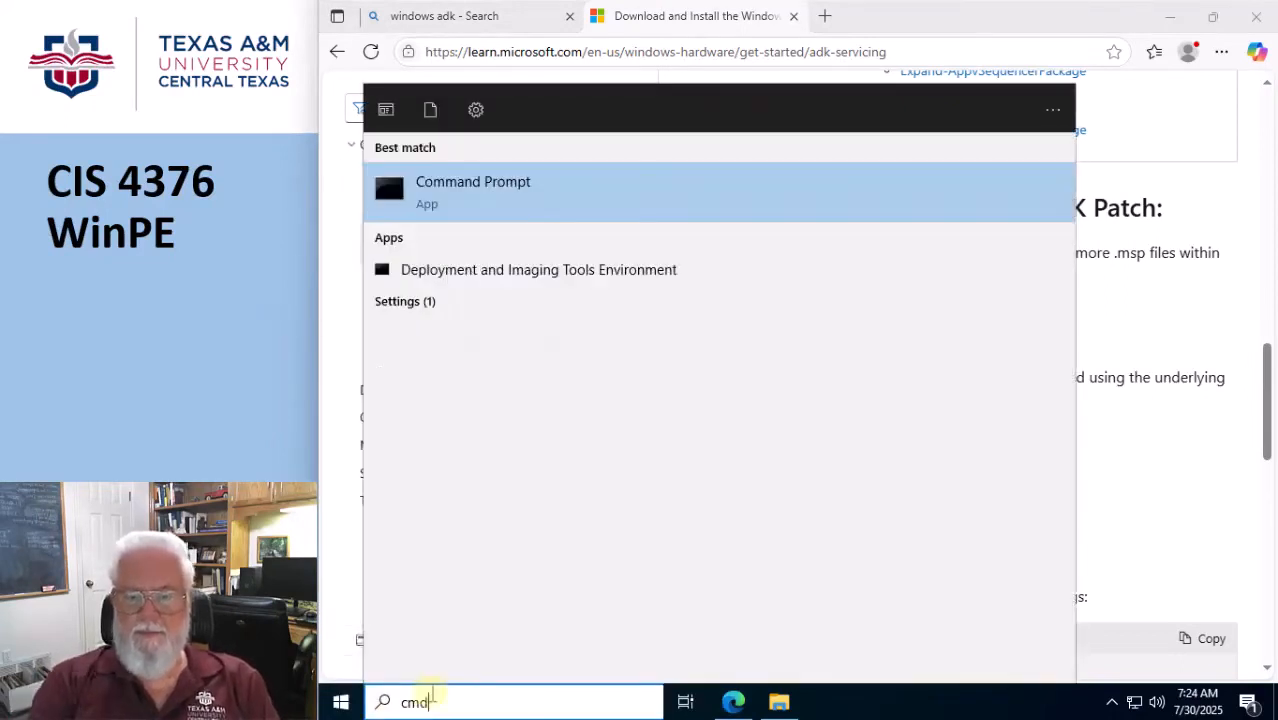
pyautogui.rightClick(440, 186)
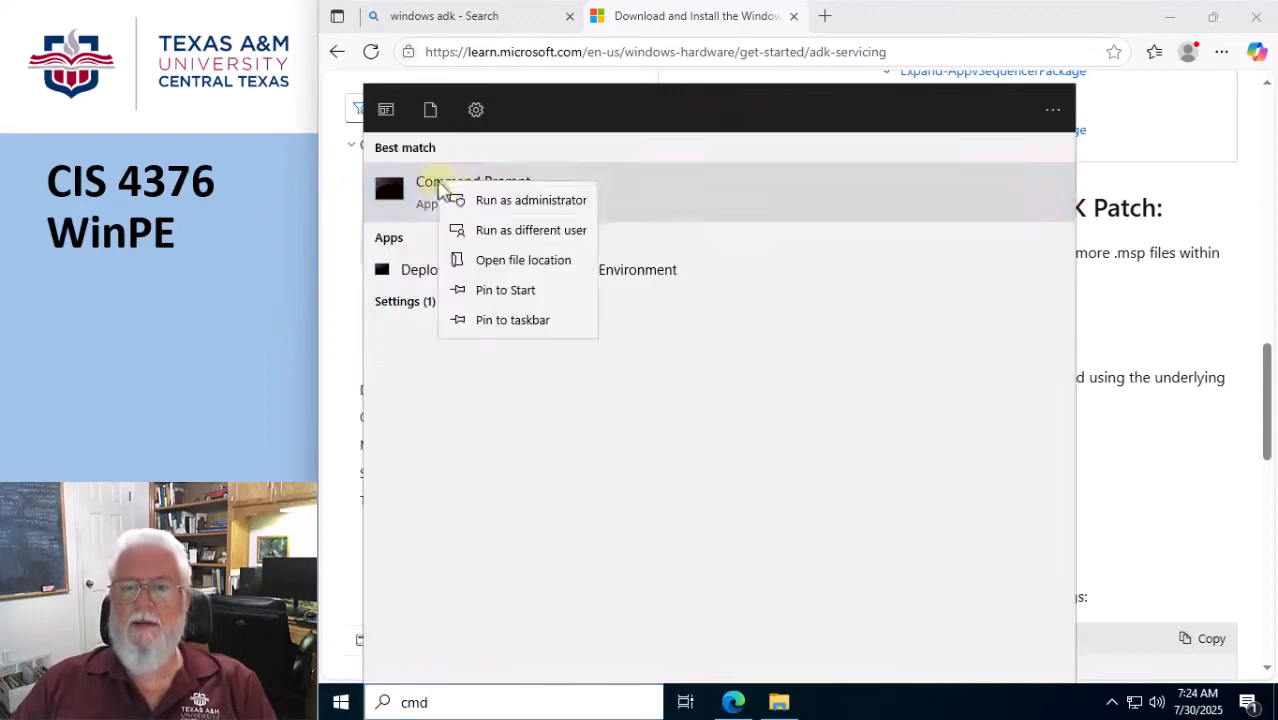
pyautogui.click(480, 202)
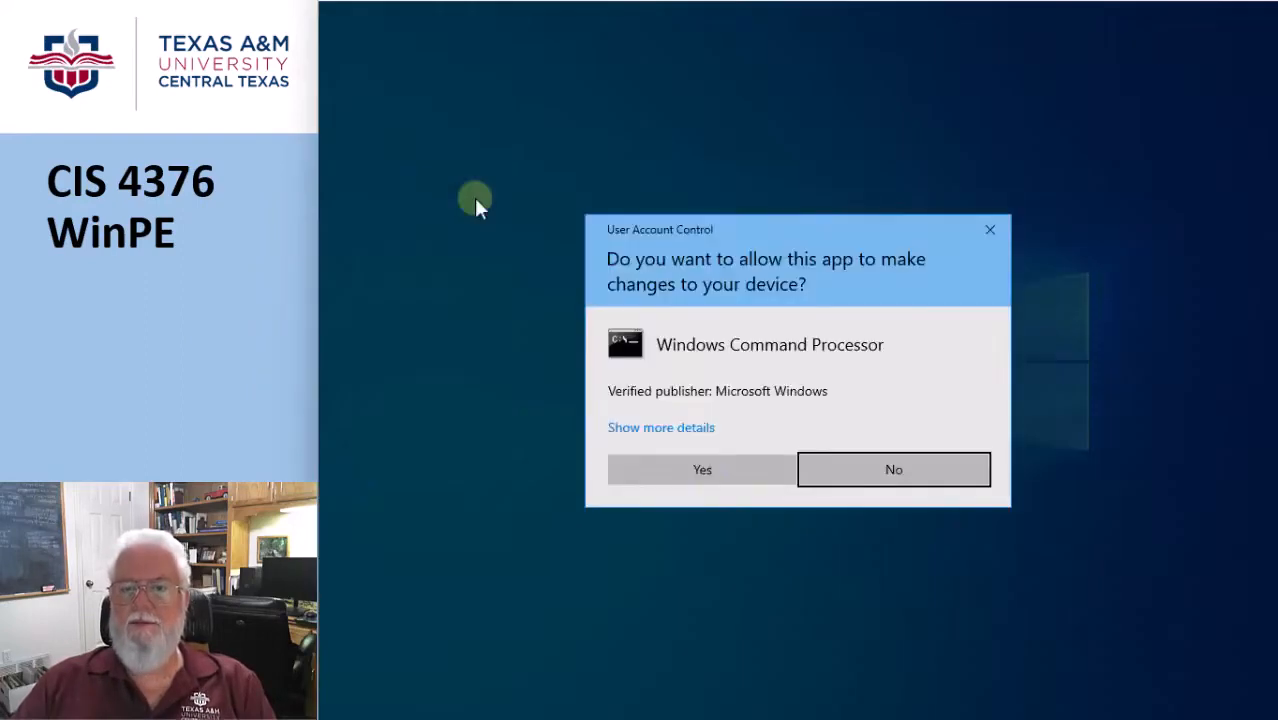
pyautogui.click(702, 476)
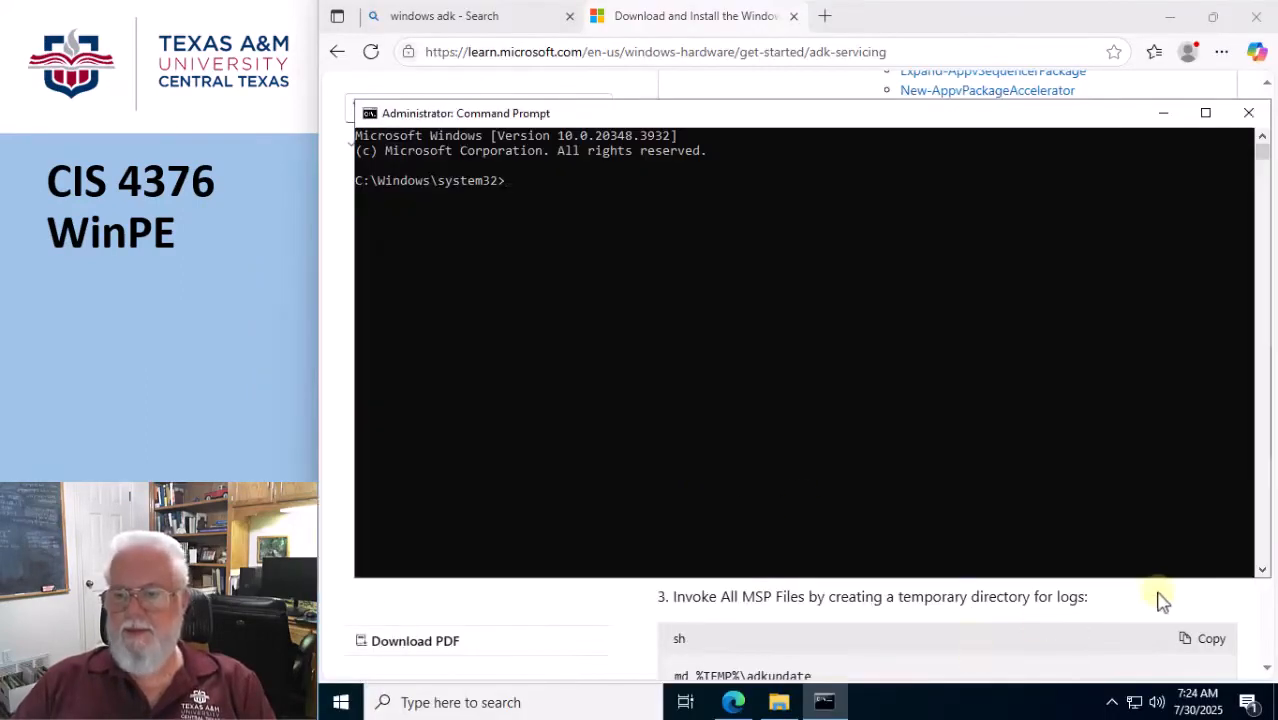
# Copy the command md %TEMP%\adkupdate from the patch instructions in Edge and run it in the administrator Command Prompt.
pyautogui.click(1162, 604)
pyautogui.scroll(-2, 773, 516)
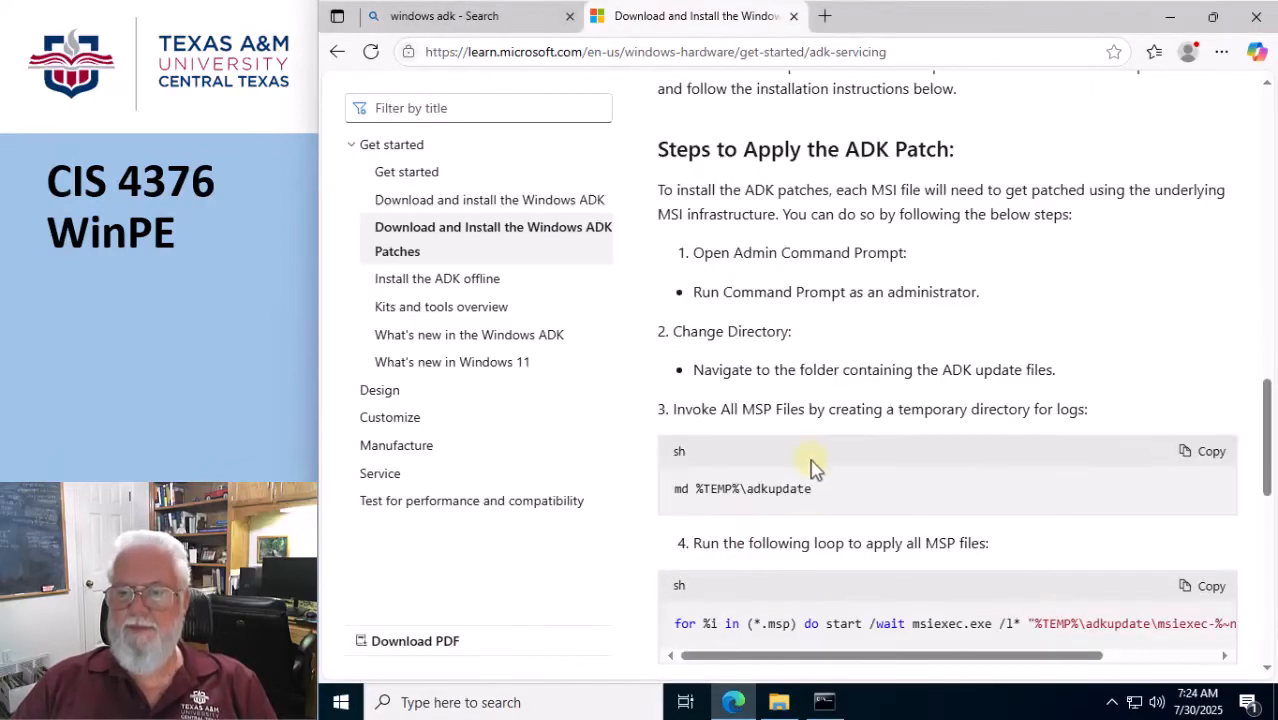
pyautogui.moveTo(813, 489); pyautogui.dragTo(676, 495)
pyautogui.hotkey('ctrl', 'c')
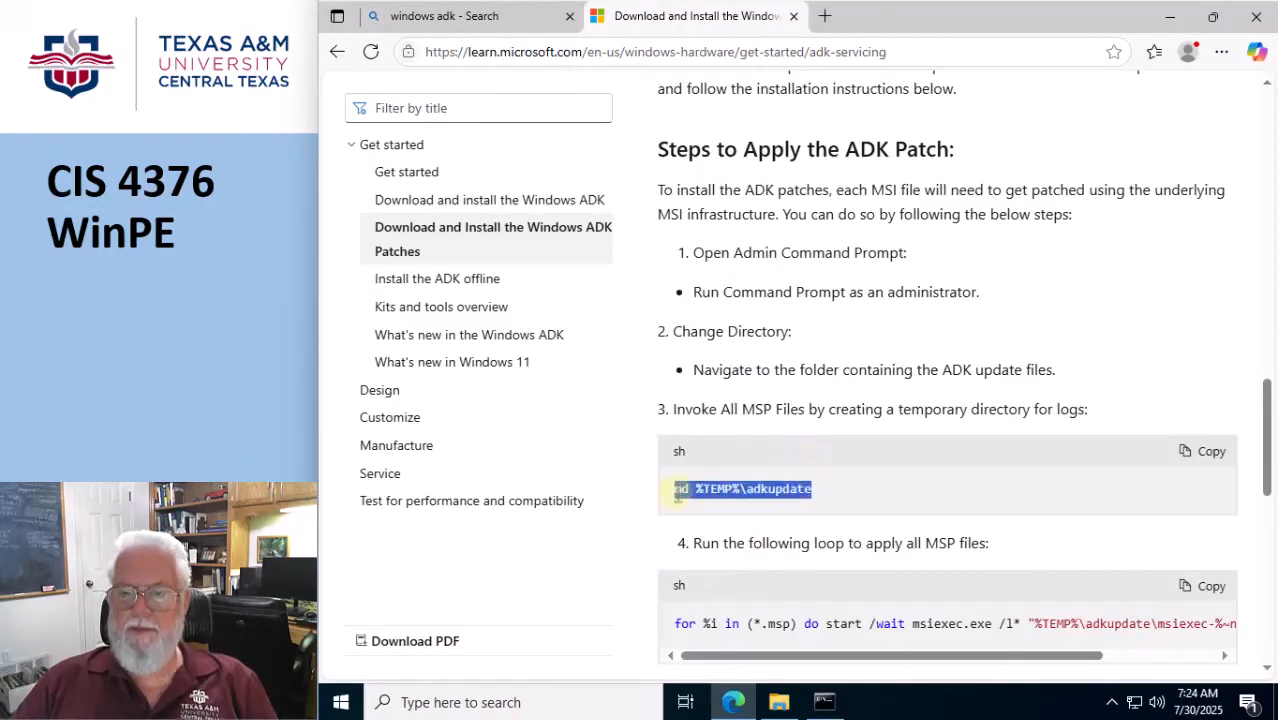
pyautogui.click(830, 704)
pyautogui.rightClick(653, 292)
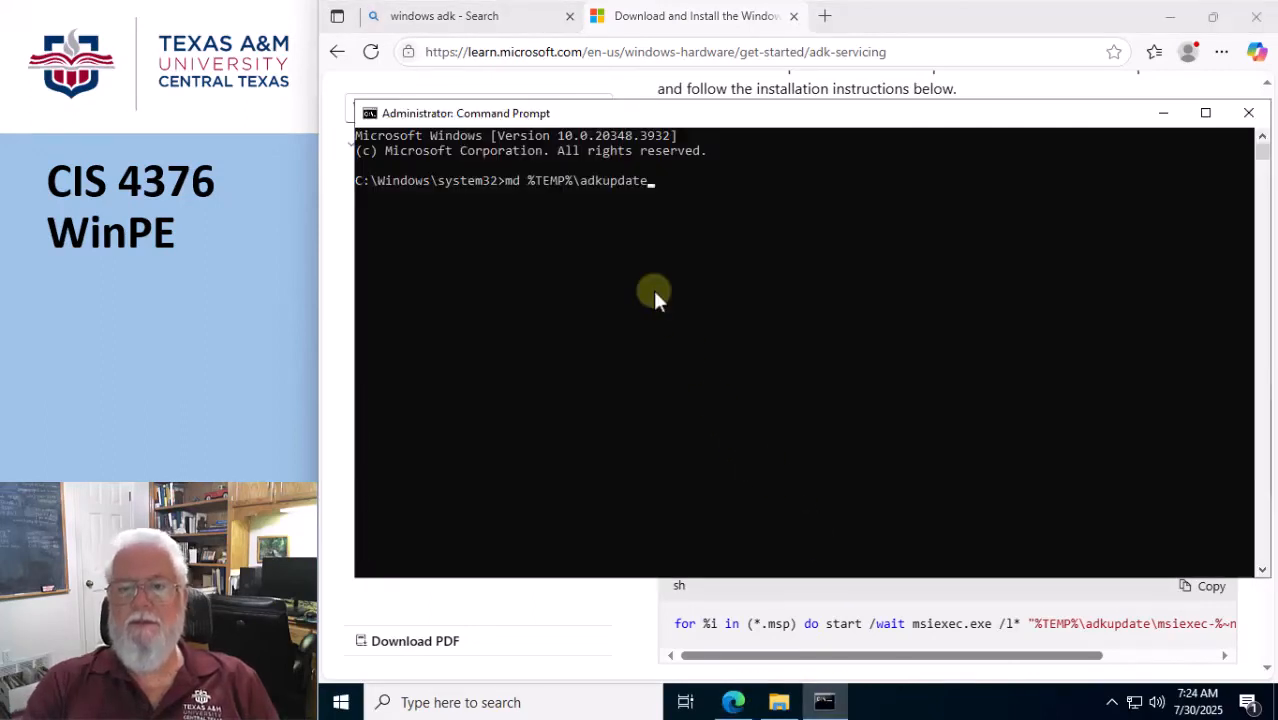
pyautogui.press('Return')
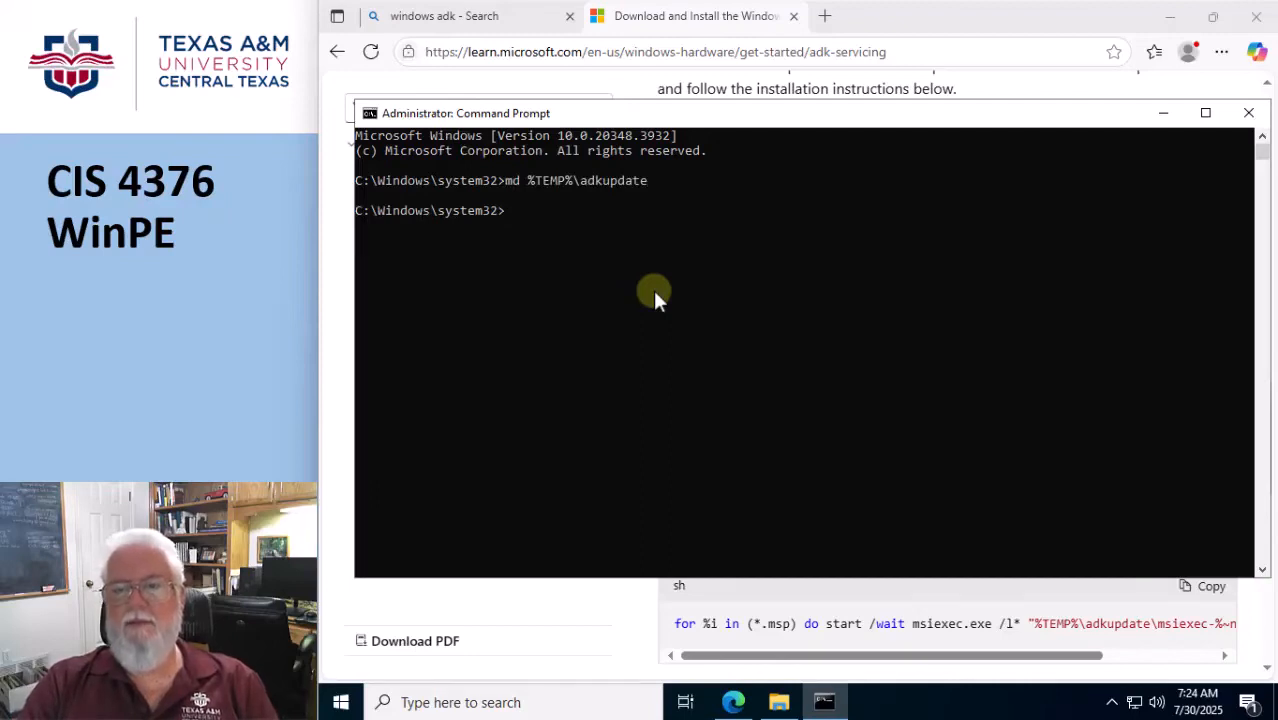
# Reuse the previous command as cd %TEMP%\adkupdate to change into the new directory.
pyautogui.press('Up')
pyautogui.press('Left')
pyautogui.press('Left')
pyautogui.press('Left')
pyautogui.press('Left')
pyautogui.press('Left')
pyautogui.press('Left')
pyautogui.press('Left')
pyautogui.press('Left')
pyautogui.press('Left')
pyautogui.press('Left')
pyautogui.press('Left')
pyautogui.press('Left')
pyautogui.press('Left')
pyautogui.press('Left')
pyautogui.press('Left')
pyautogui.press('Left')
pyautogui.press('Left')
pyautogui.press('Left')
pyautogui.press('Left')
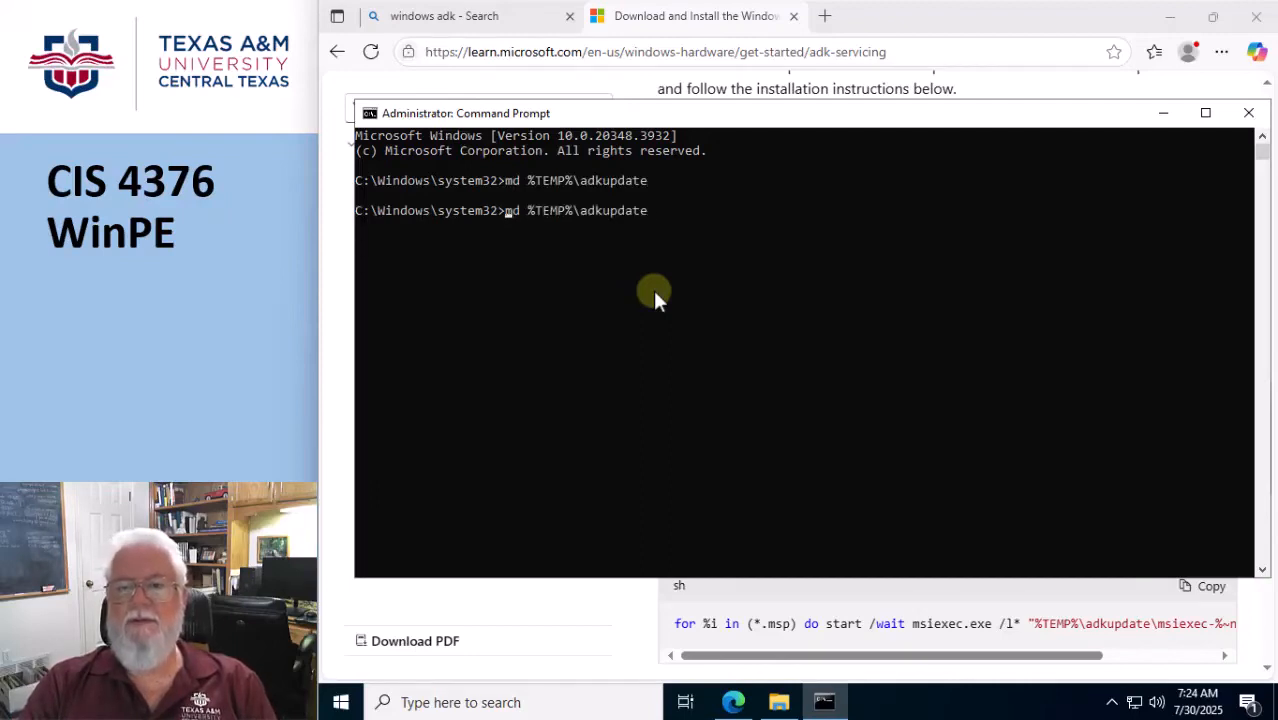
pyautogui.press('Delete')
pyautogui.write('c')
pyautogui.press('Return')
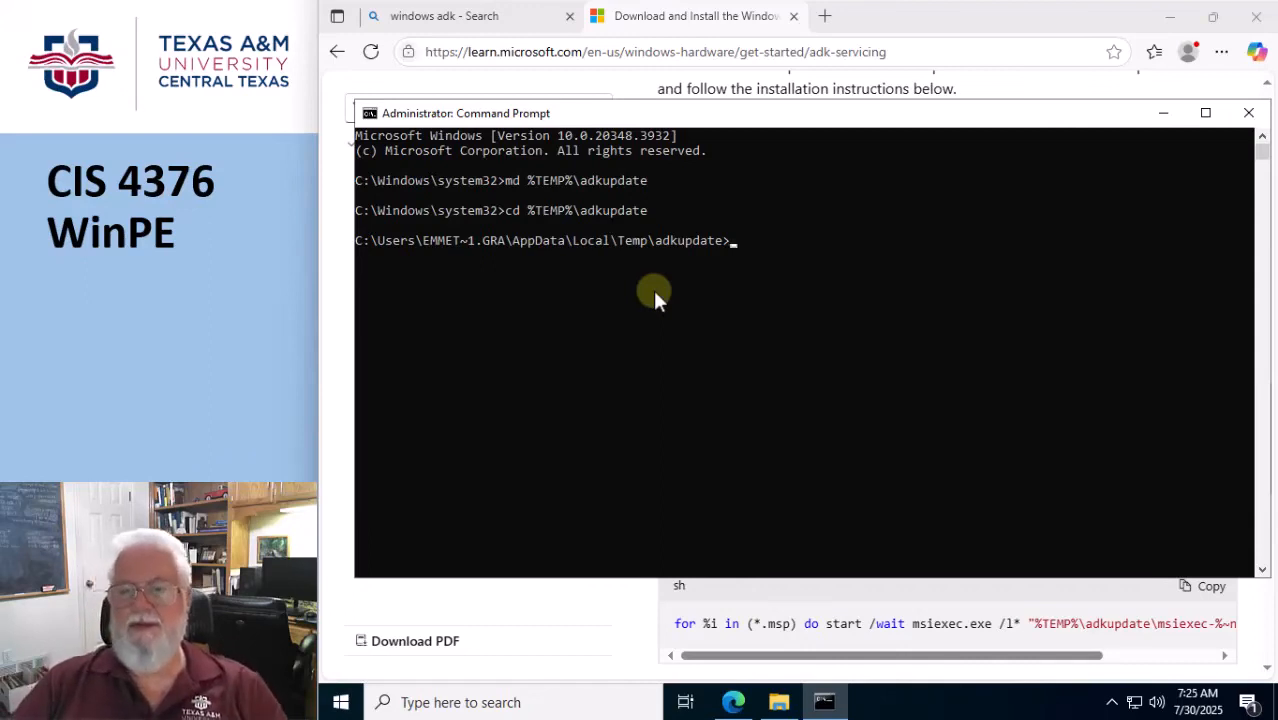
# In File Explorer, open the downloaded Windows ADK 10.1.26100.2454 Update zip and copy both Appman Sequencer patch files.
pyautogui.click(781, 704)
pyautogui.doubleClick(803, 228)
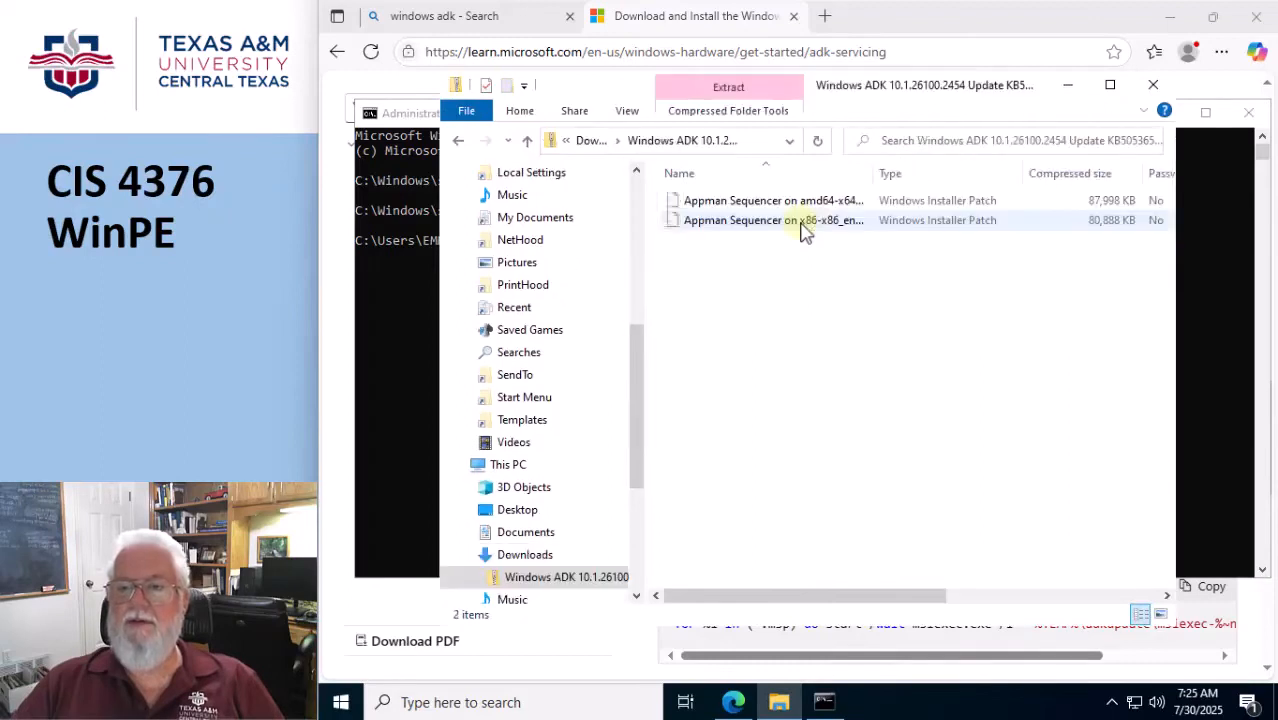
pyautogui.click(765, 205)
pyautogui.keyDown('shift'); pyautogui.click(757, 219); pyautogui.keyUp('shift')
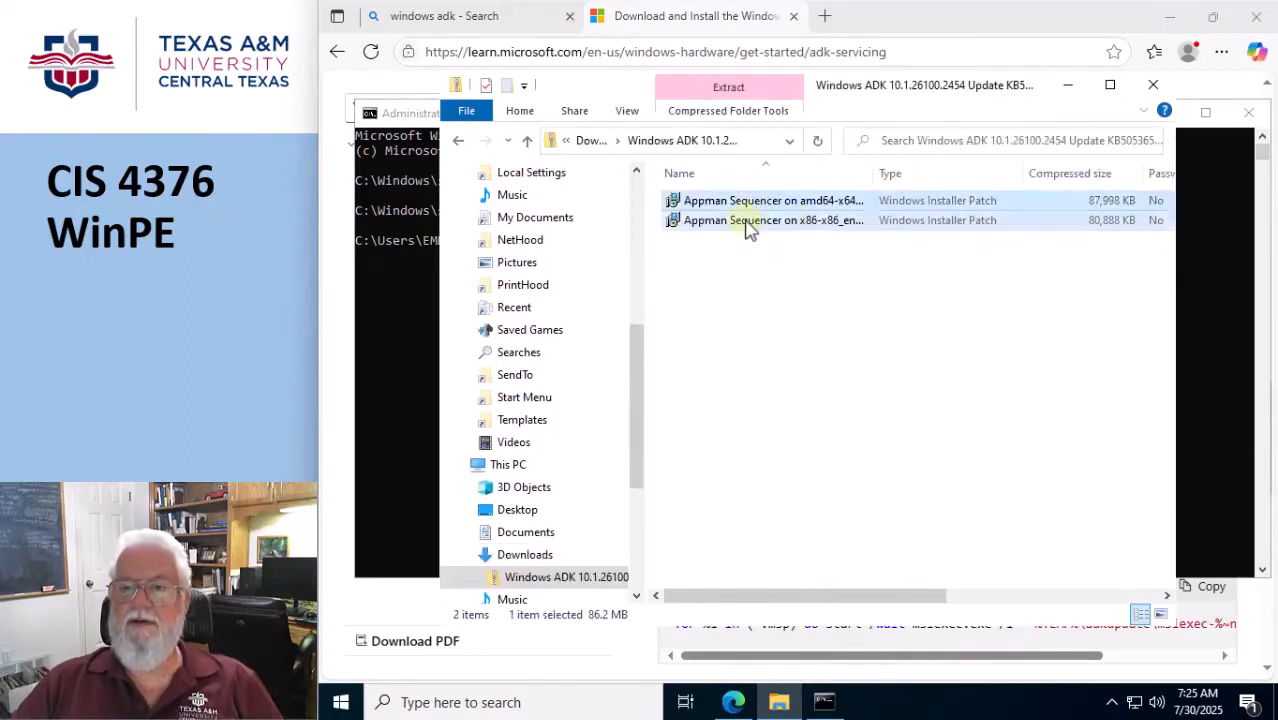
pyautogui.rightClick(756, 224)
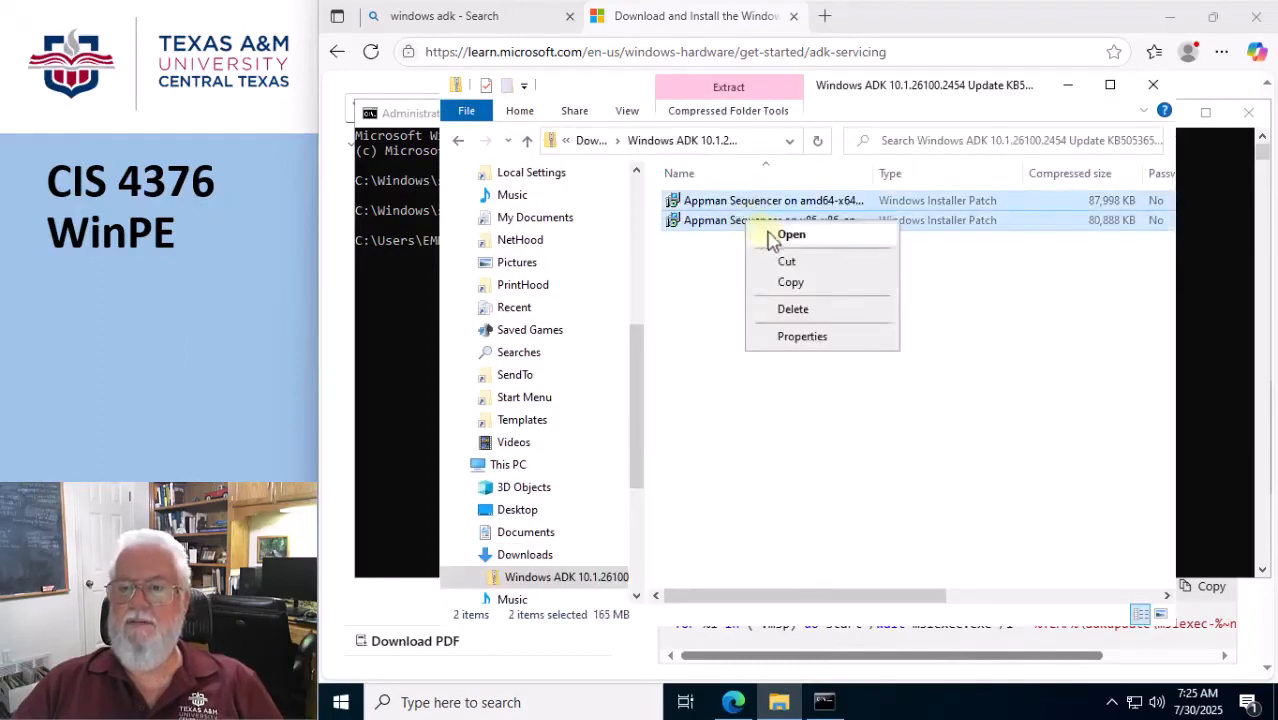
pyautogui.click(790, 284)
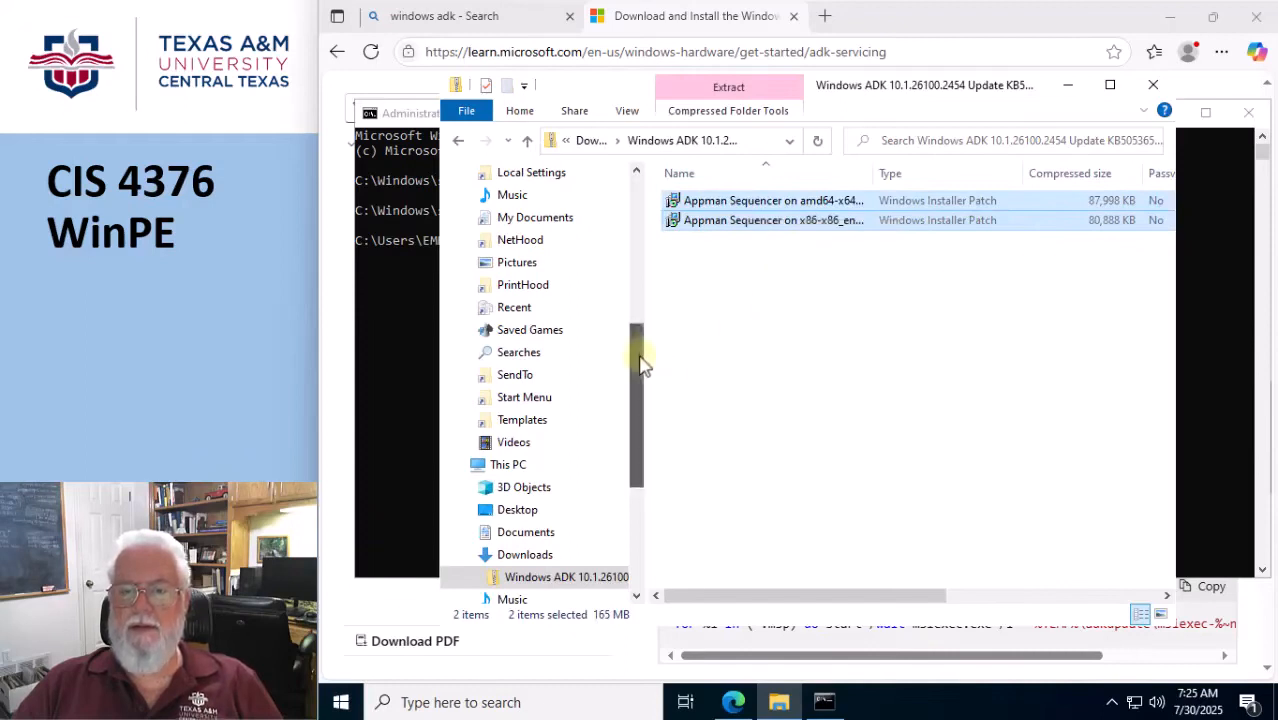
# Paste the copied patch files into AppData\Local\Temp\adkupdate under the user's profile folder.
pyautogui.moveTo(643, 365); pyautogui.dragTo(644, 215)
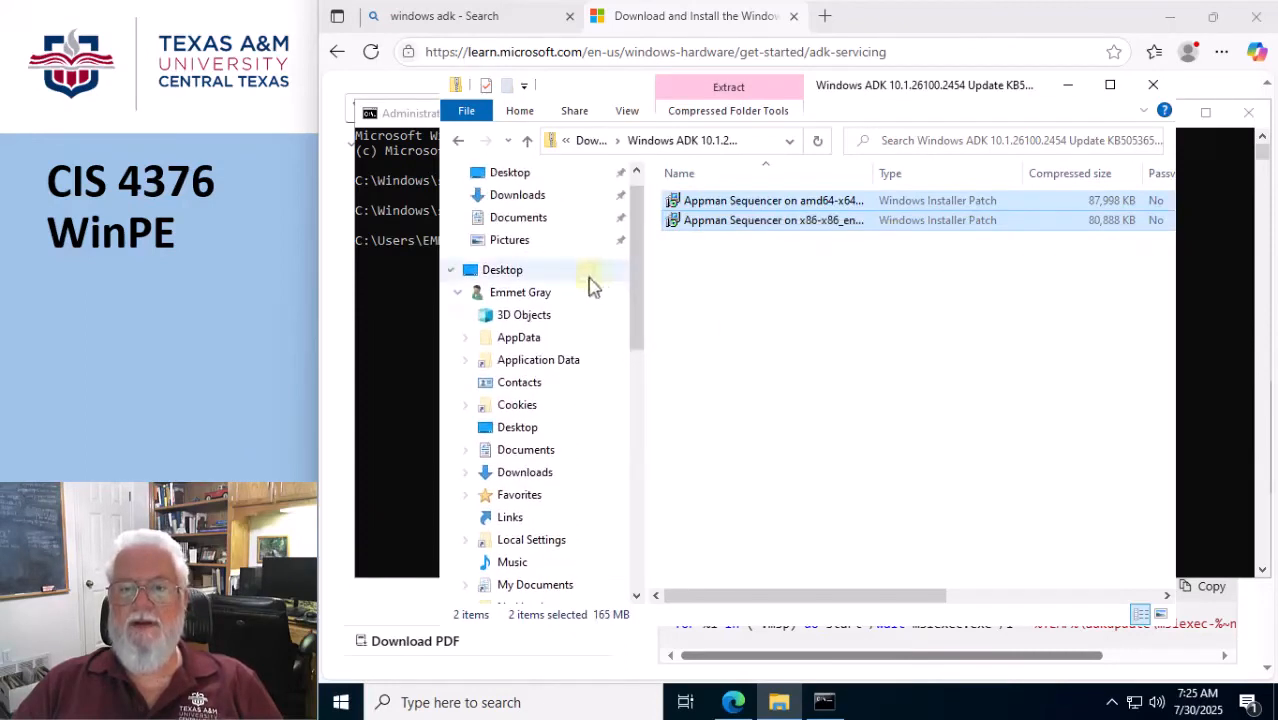
pyautogui.click(514, 295)
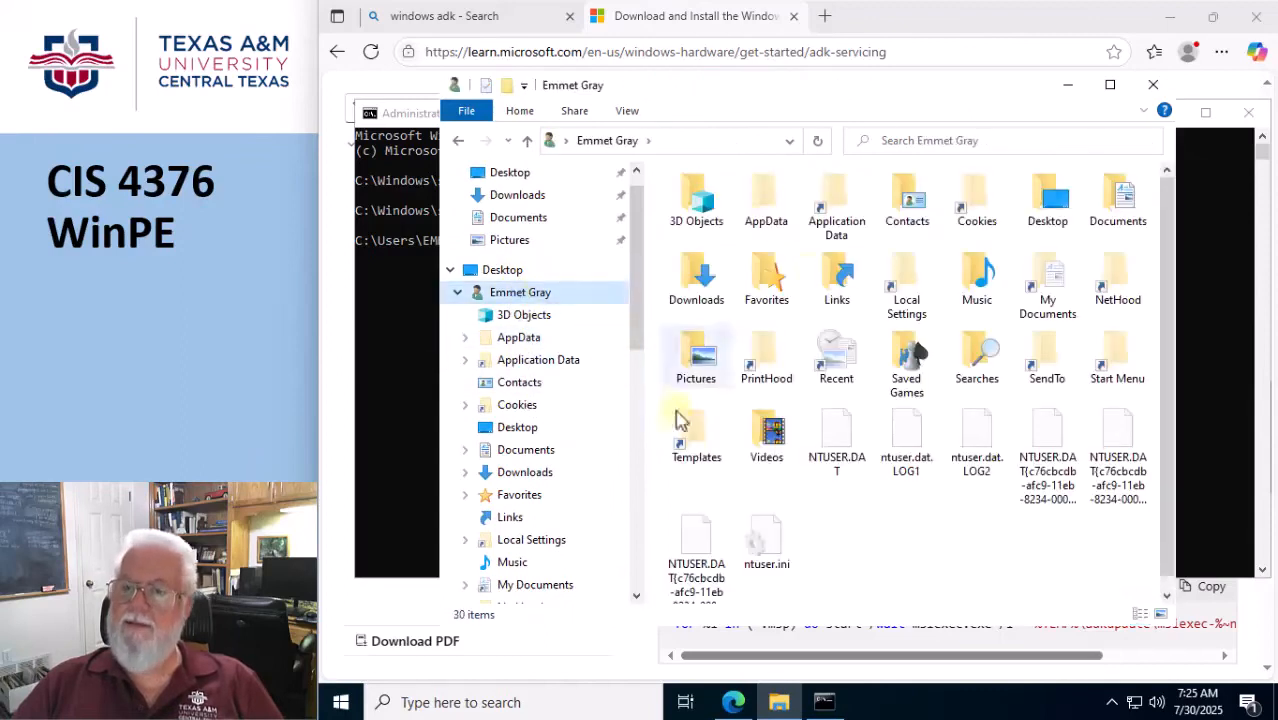
pyautogui.doubleClick(766, 208)
pyautogui.doubleClick(706, 206)
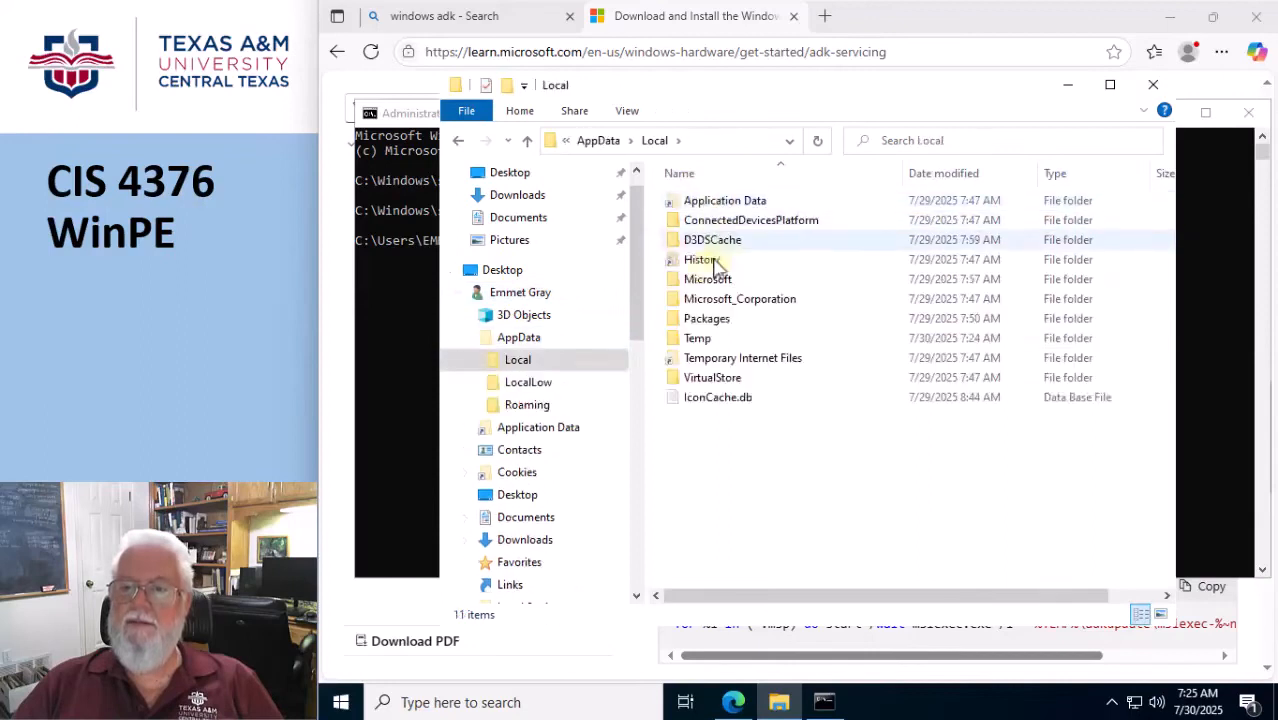
pyautogui.doubleClick(697, 338)
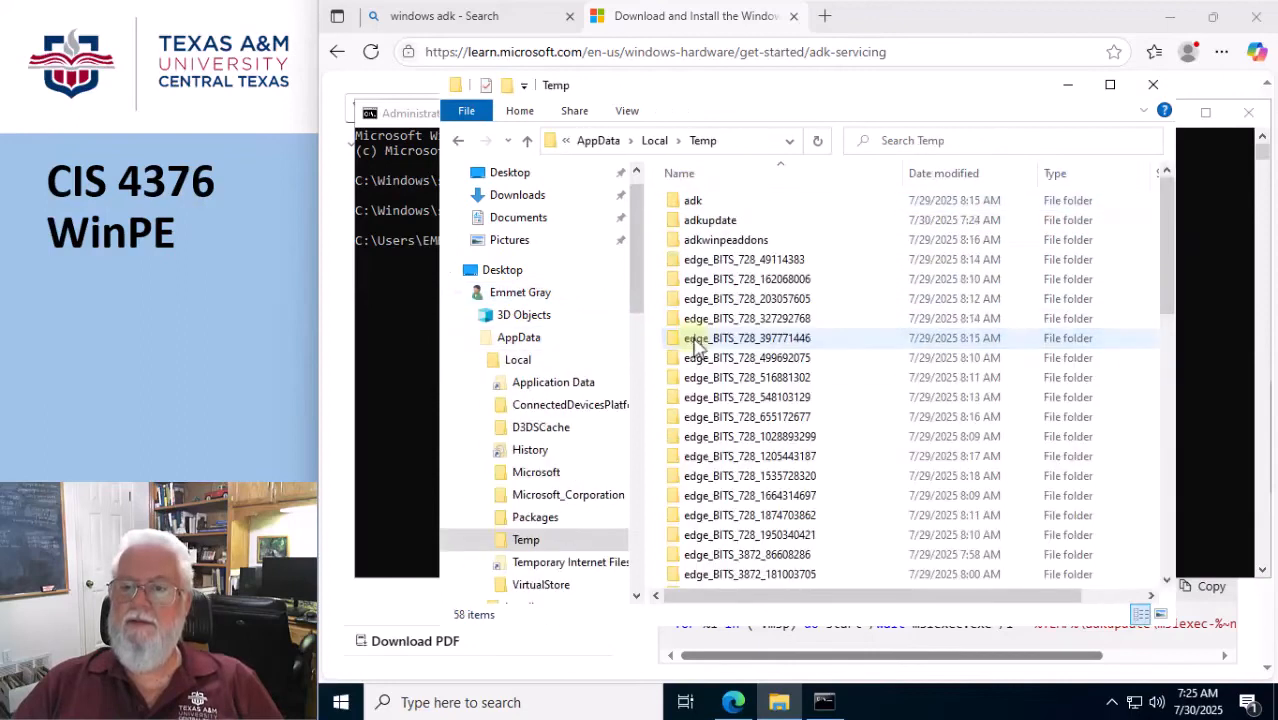
pyautogui.doubleClick(710, 222)
pyautogui.rightClick(764, 287)
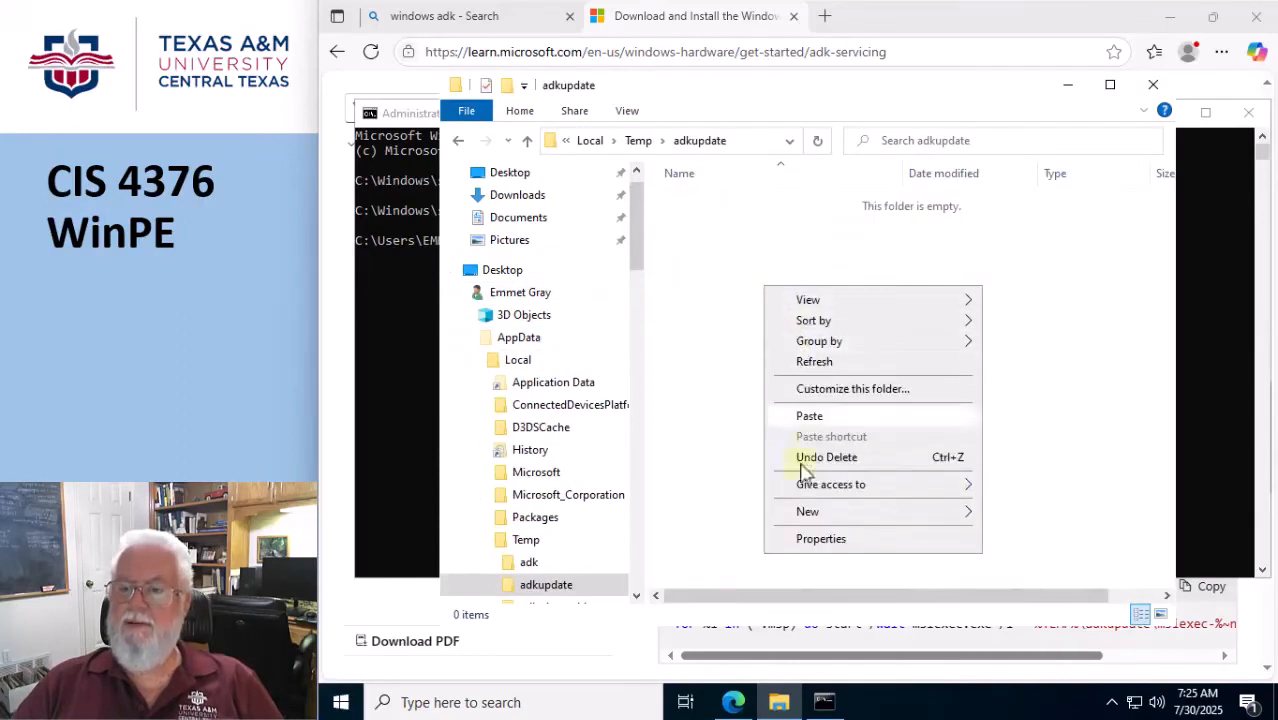
pyautogui.click(810, 418)
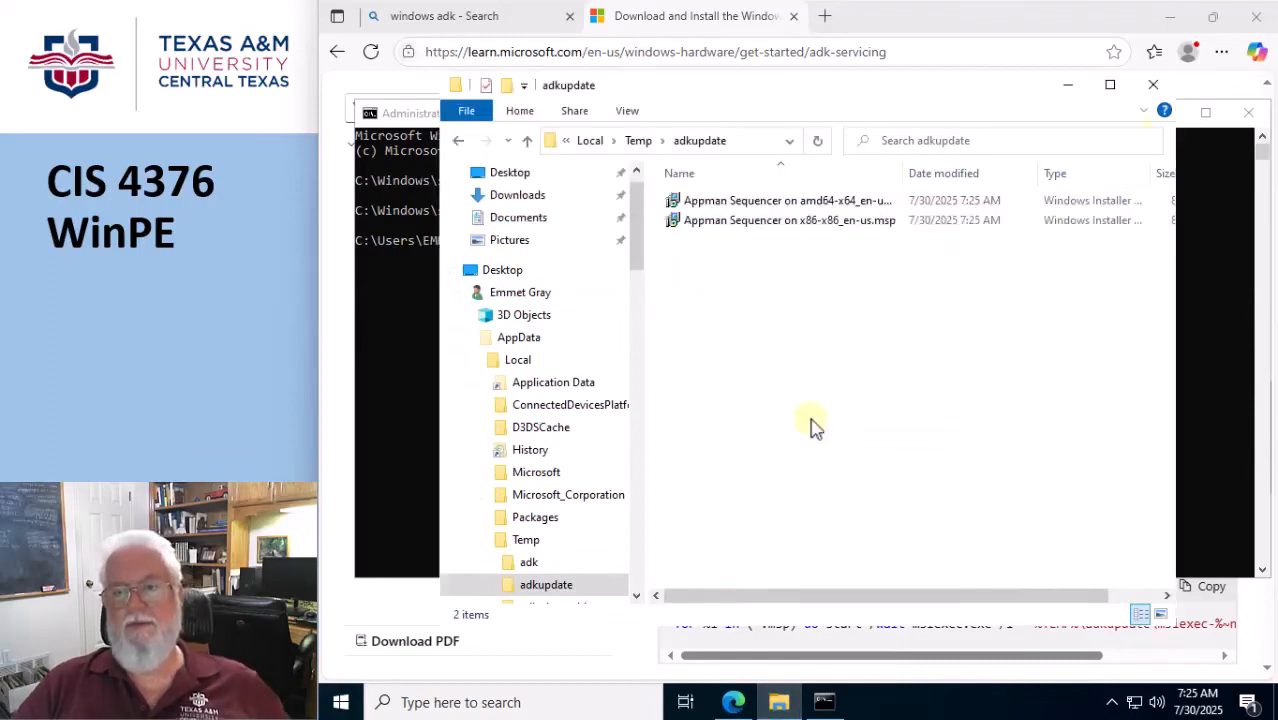
# Close the adkupdate folder window and list that directory's files with dir in the administrator Command Prompt.
pyautogui.click(1153, 84)
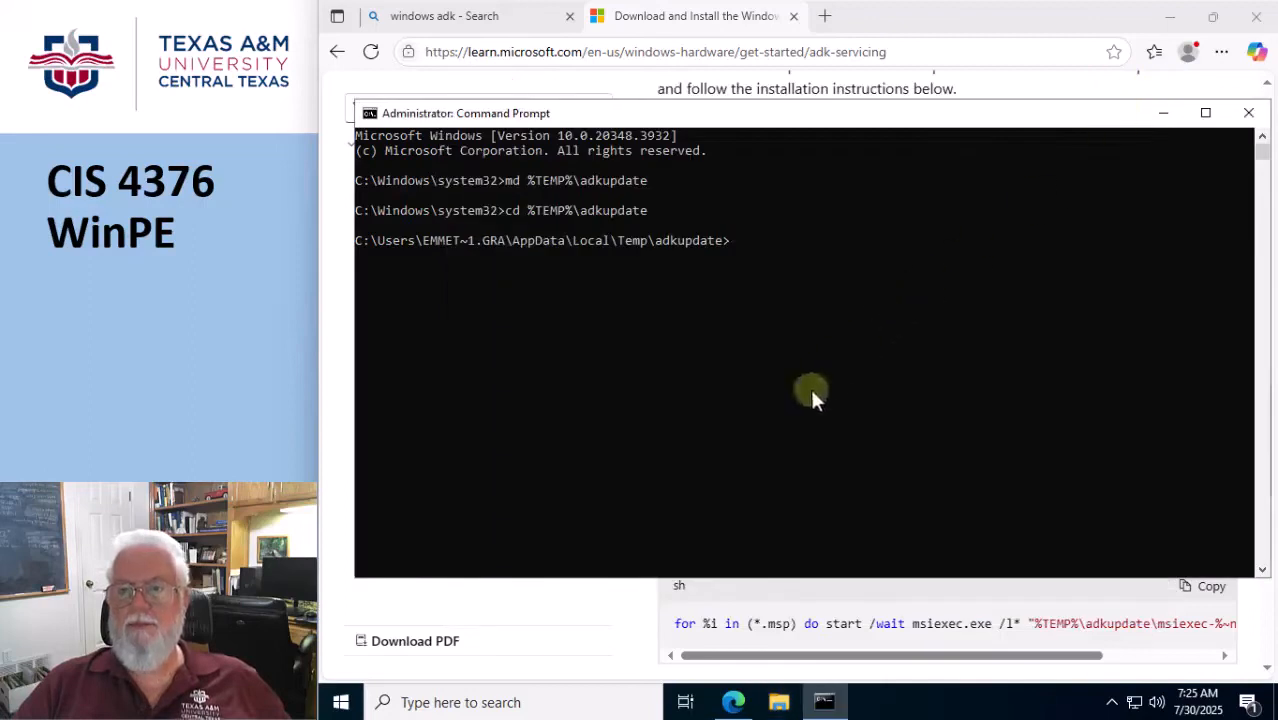
pyautogui.write('d')
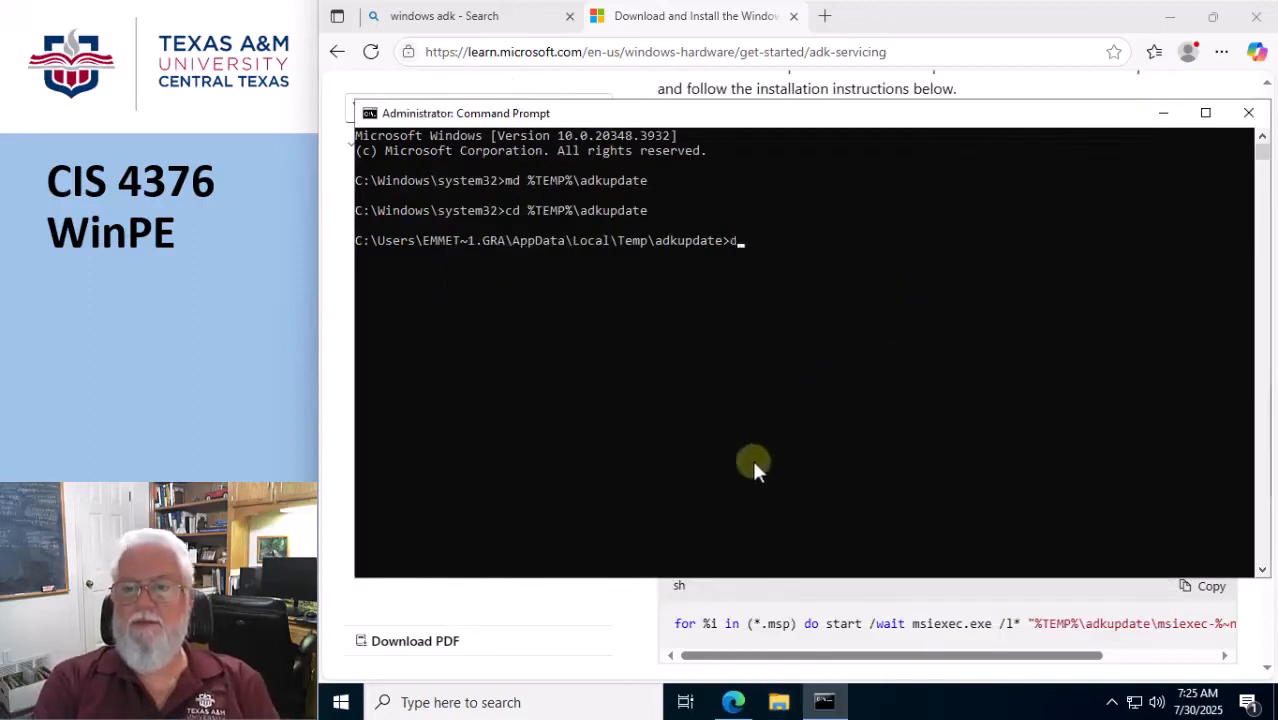
pyautogui.write('ir')
pyautogui.press('Return')
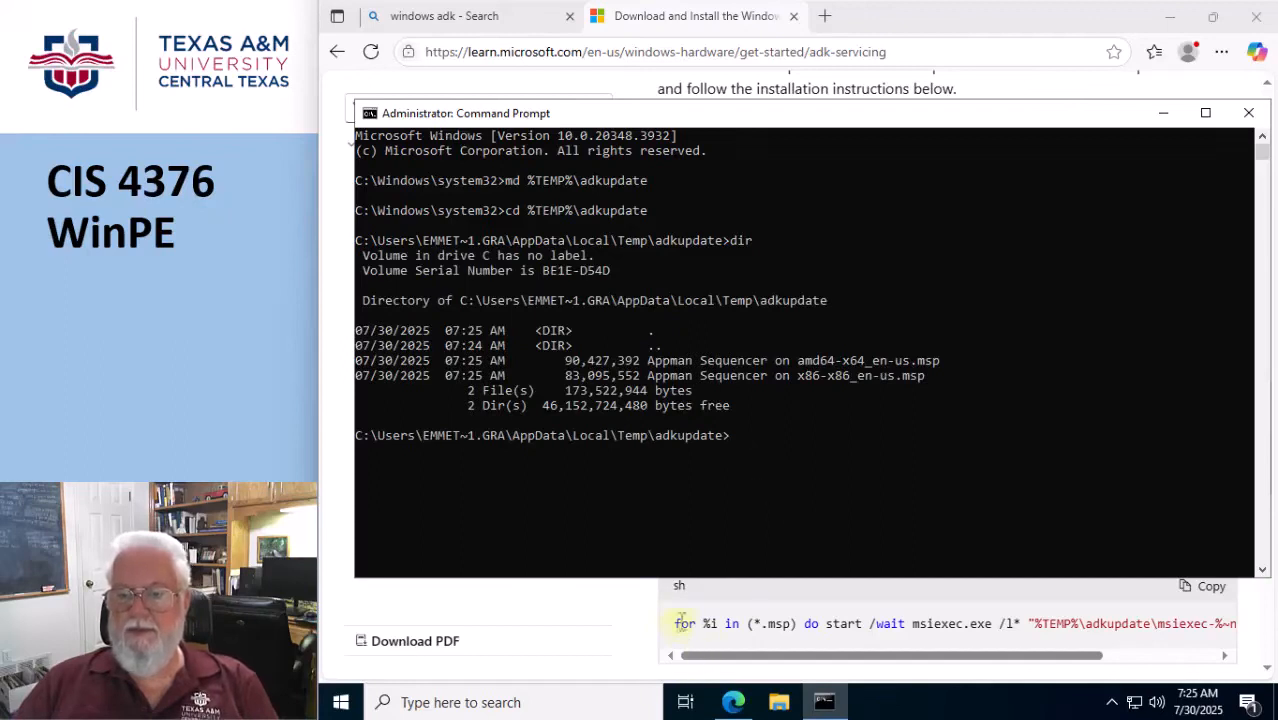
# Copy the for %i in (*.msp) msiexec.exe patch command from the Edge instructions and run it in the administrator Command Prompt.
pyautogui.moveTo(684, 617); pyautogui.dragTo(1258, 615)
pyautogui.click(824, 702)
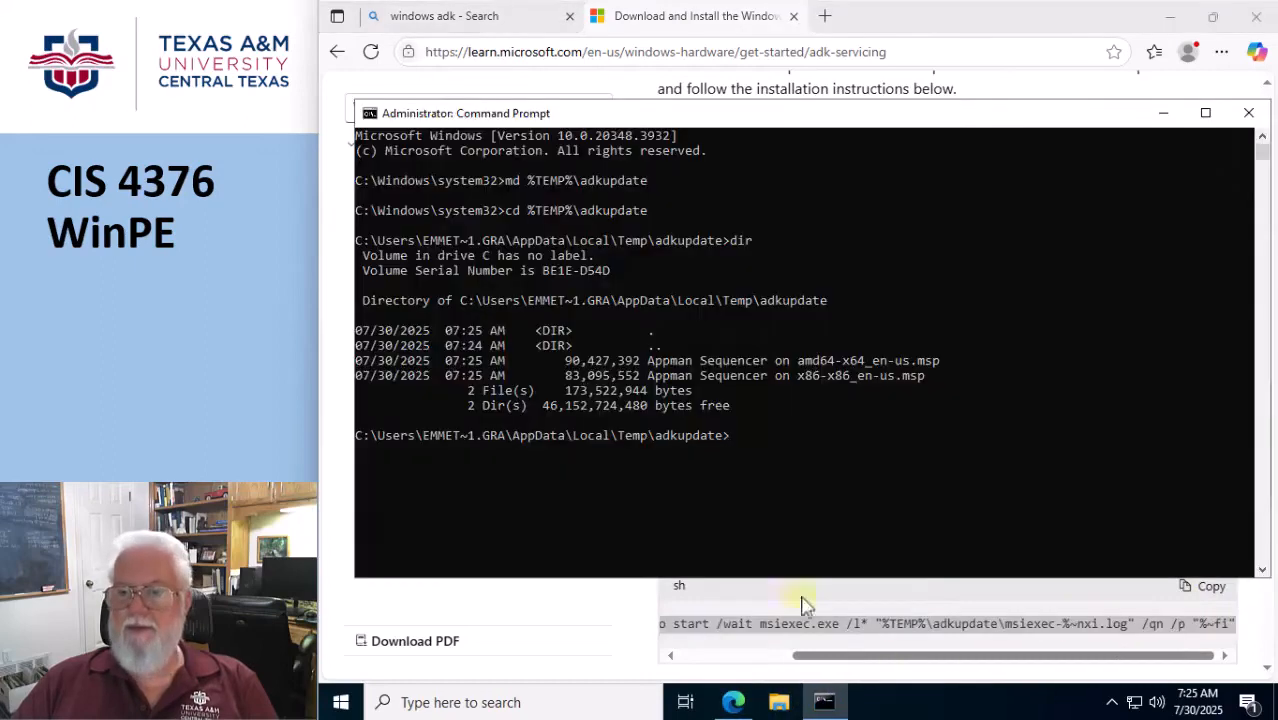
pyautogui.hotkey('ctrl', 'v')
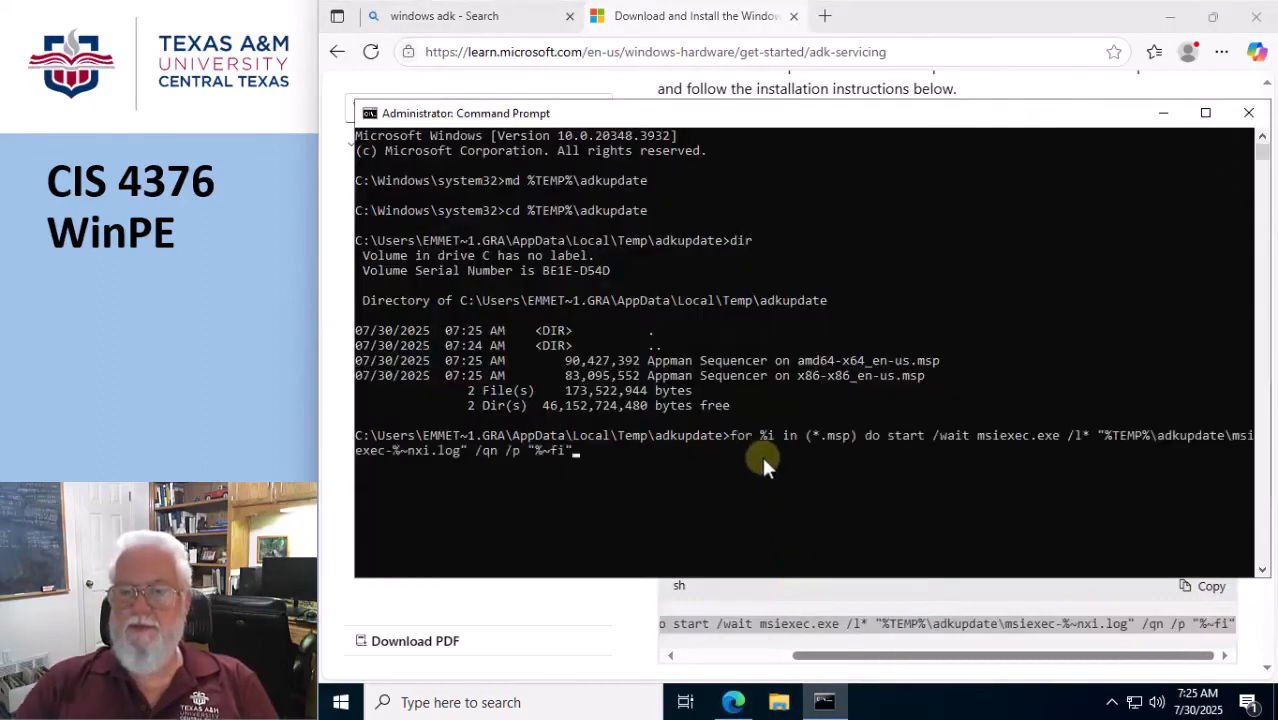
pyautogui.press('Return')
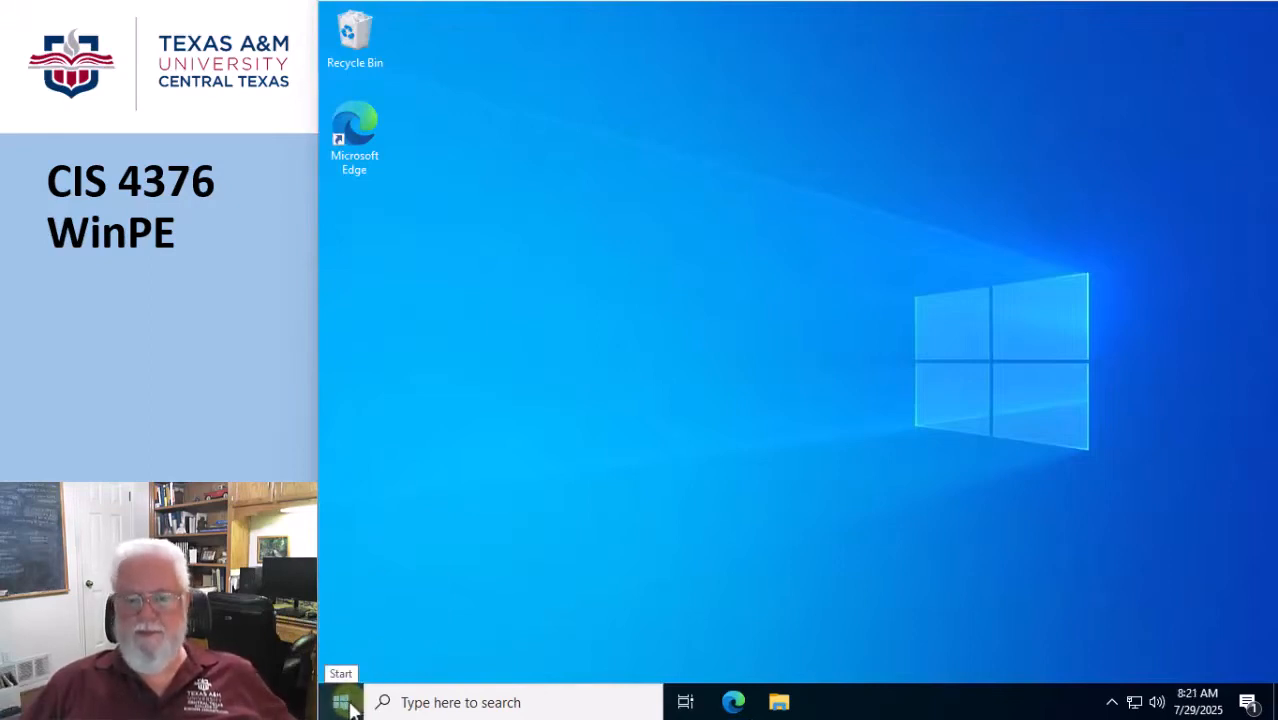
# Launch the Deployment and Imaging Tools Environment from Windows Kits as administrator.
pyautogui.click(341, 703)
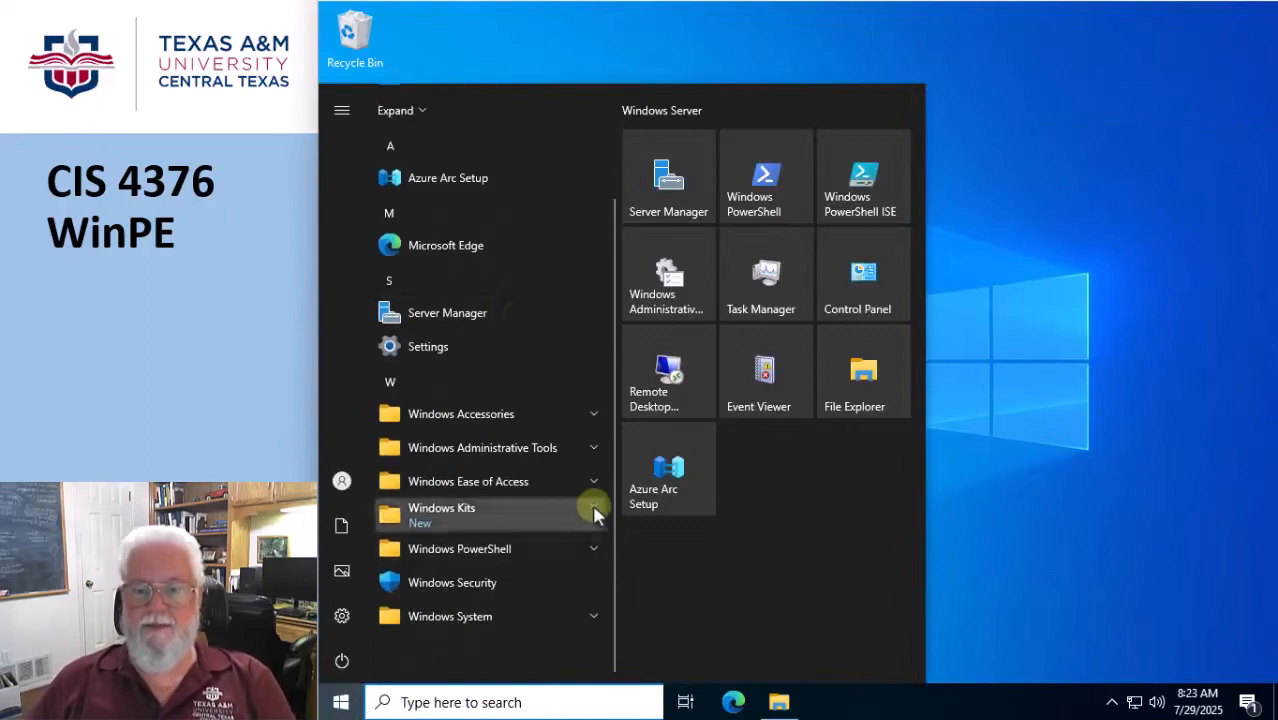
pyautogui.click(592, 507)
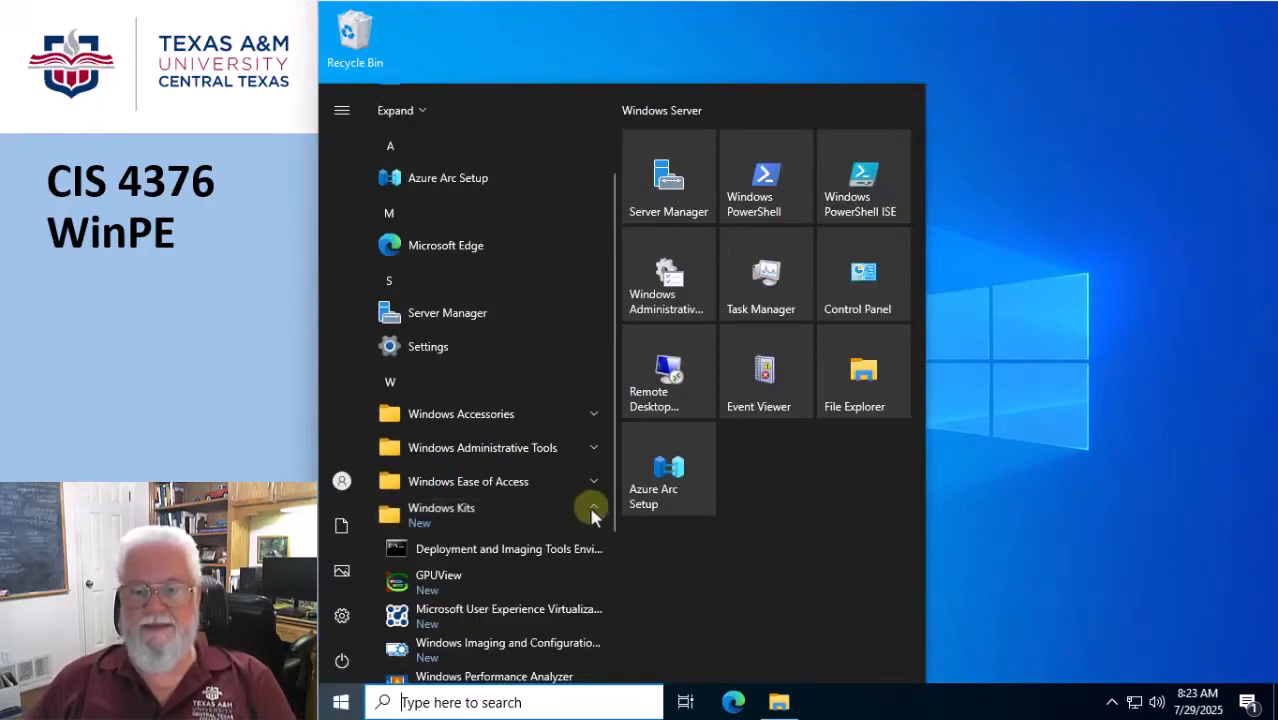
pyautogui.rightClick(497, 562)
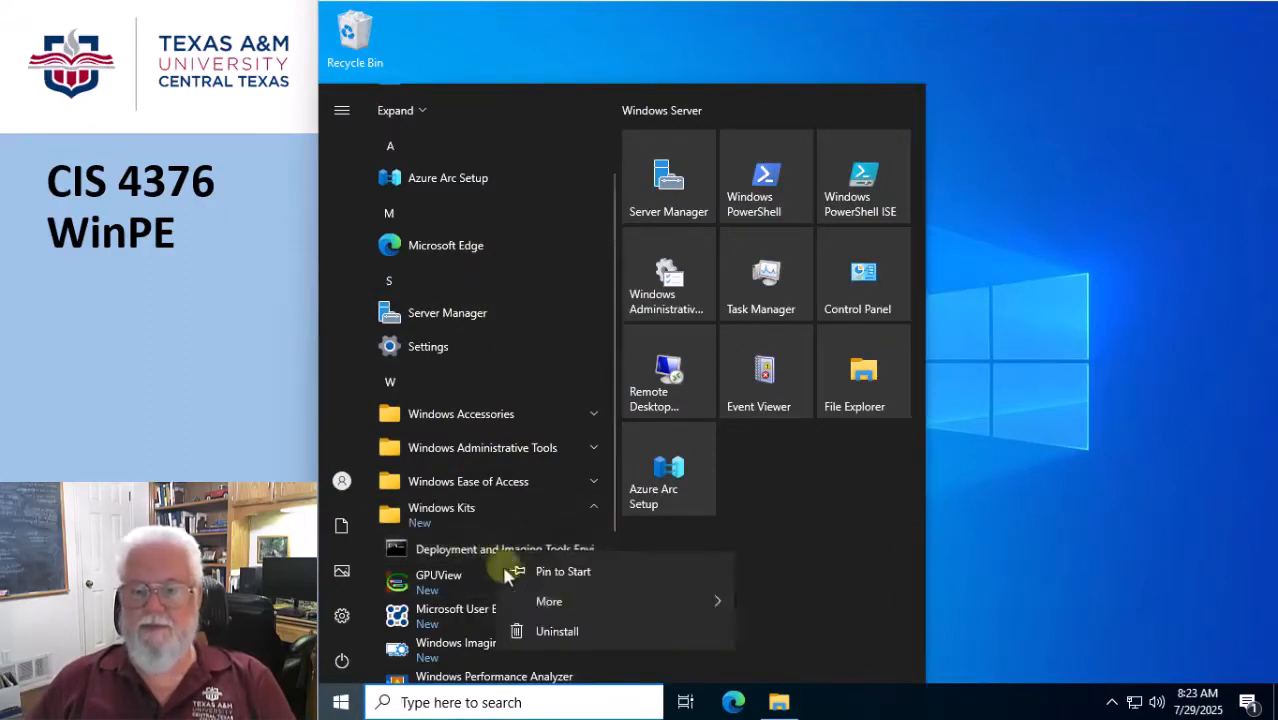
pyautogui.moveTo(700, 601)
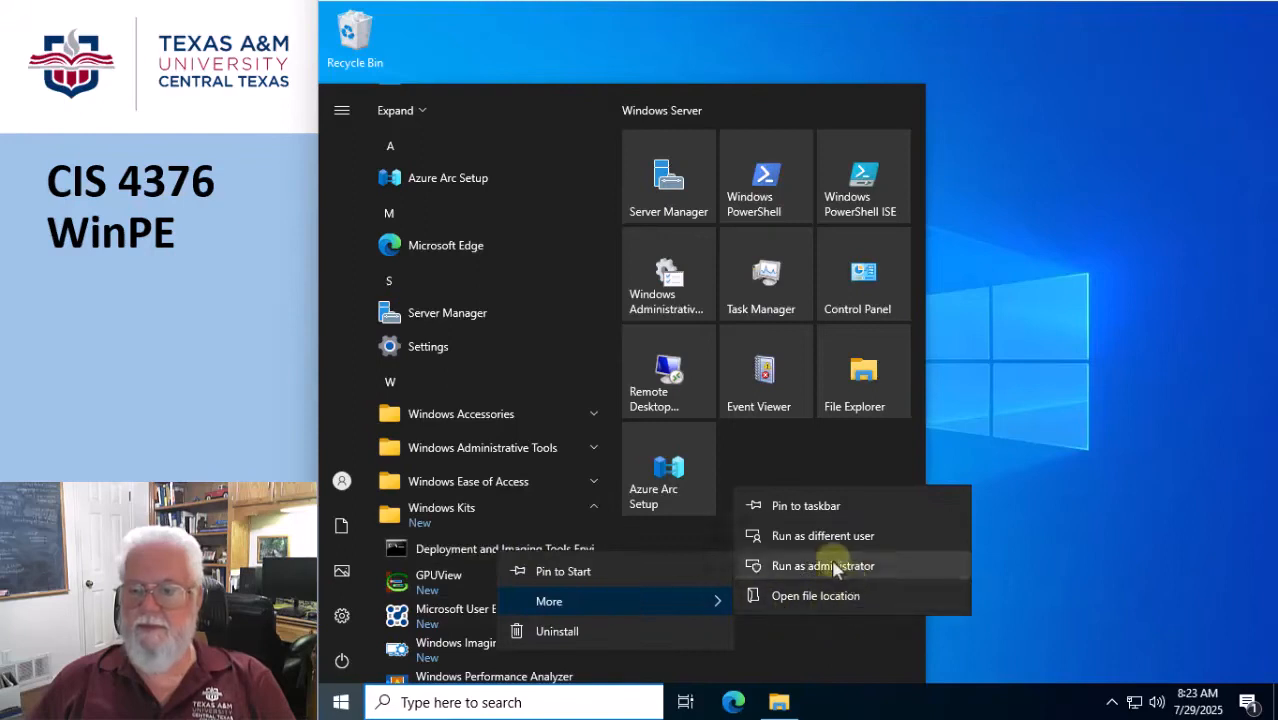
pyautogui.click(838, 566)
pyautogui.click(728, 478)
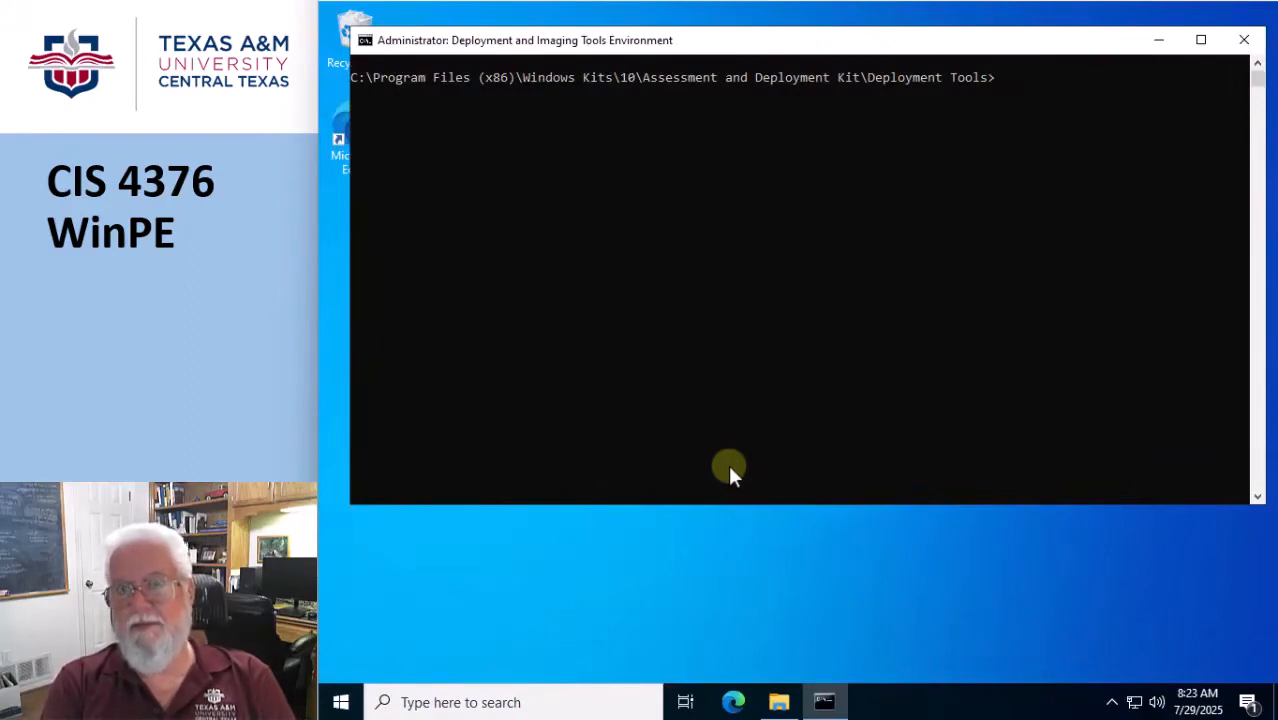
# Stage the WinPE working files by running copype amd64 C:\WinPE_amd64.
pyautogui.write('copype amd')
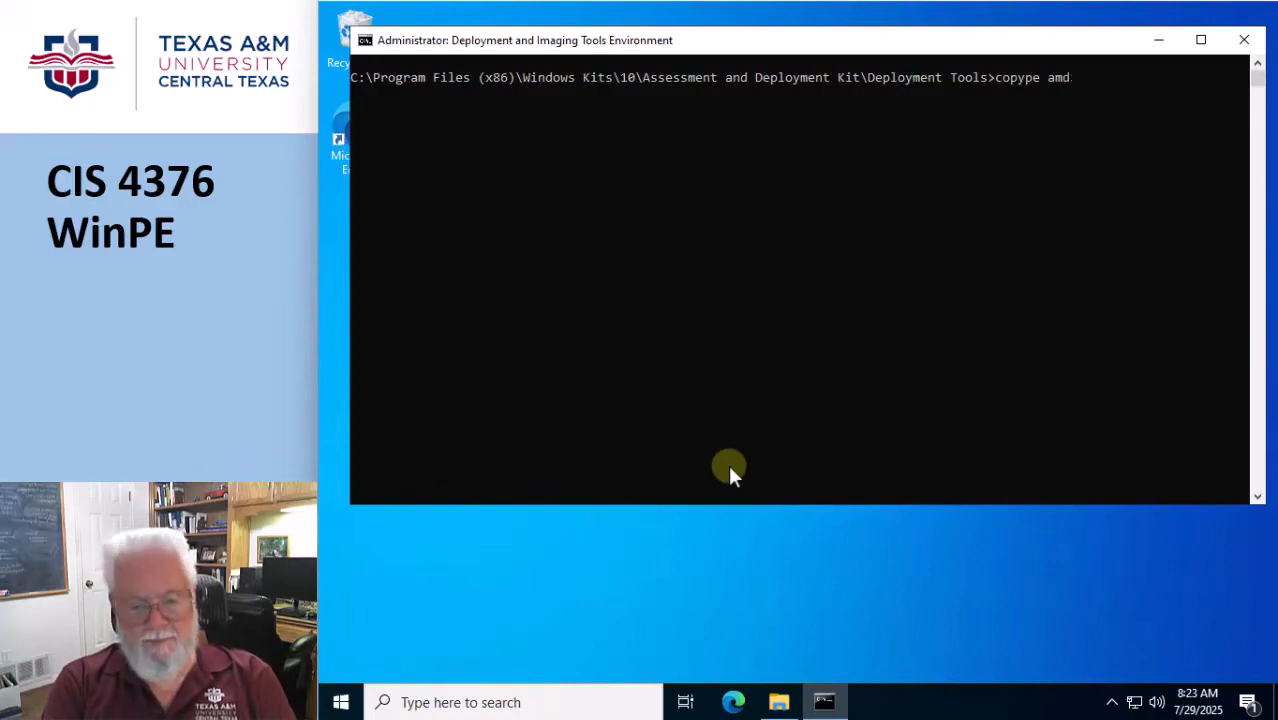
pyautogui.write('64 C:')
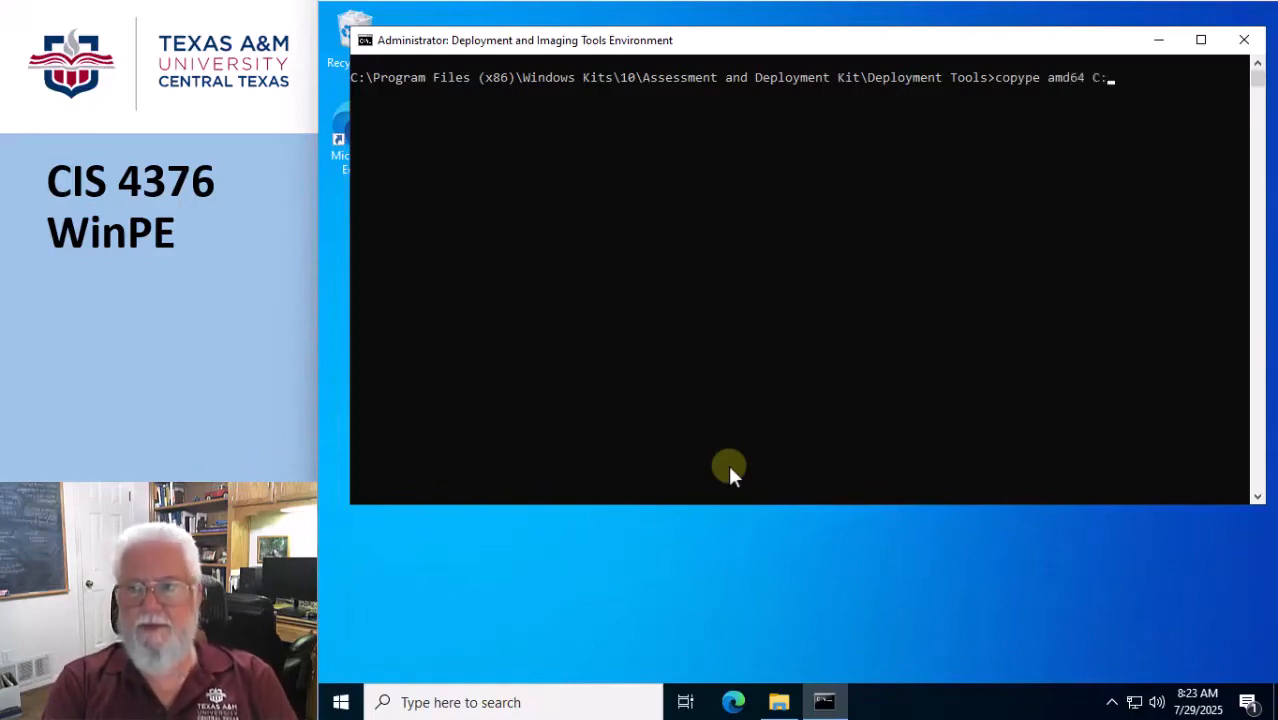
pyautogui.write('\\WinPE')
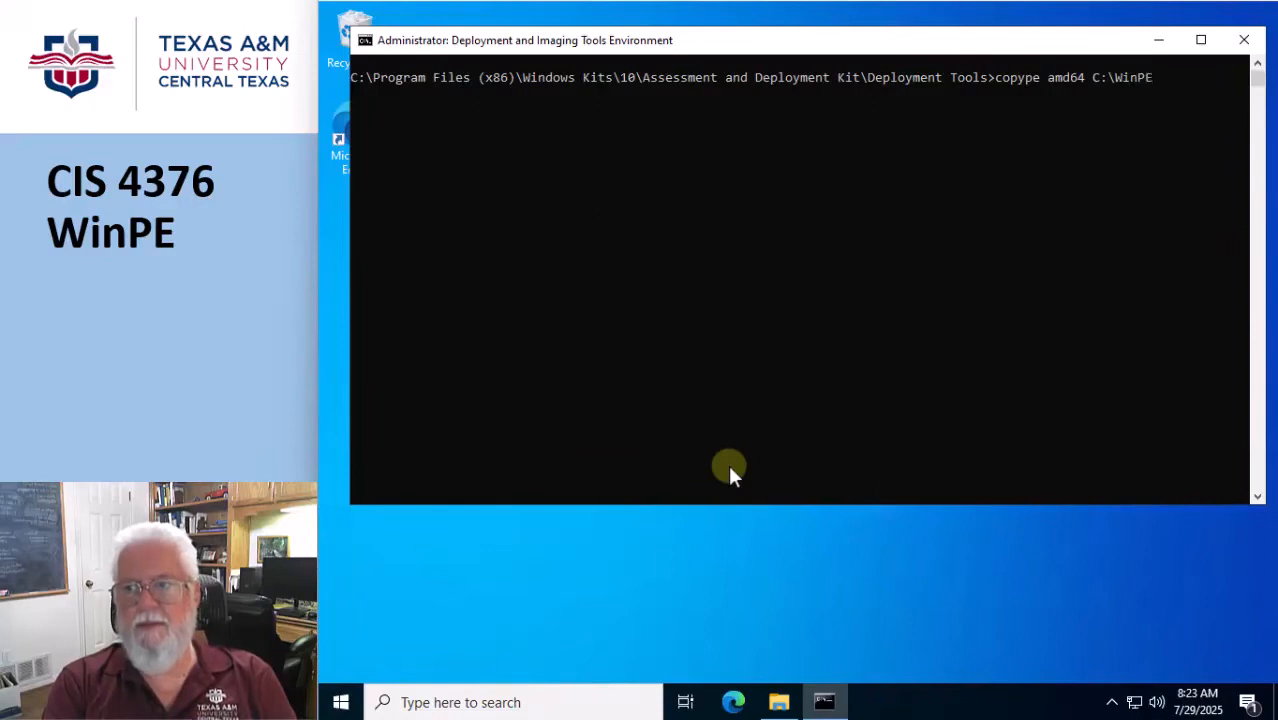
pyautogui.write('_amd')
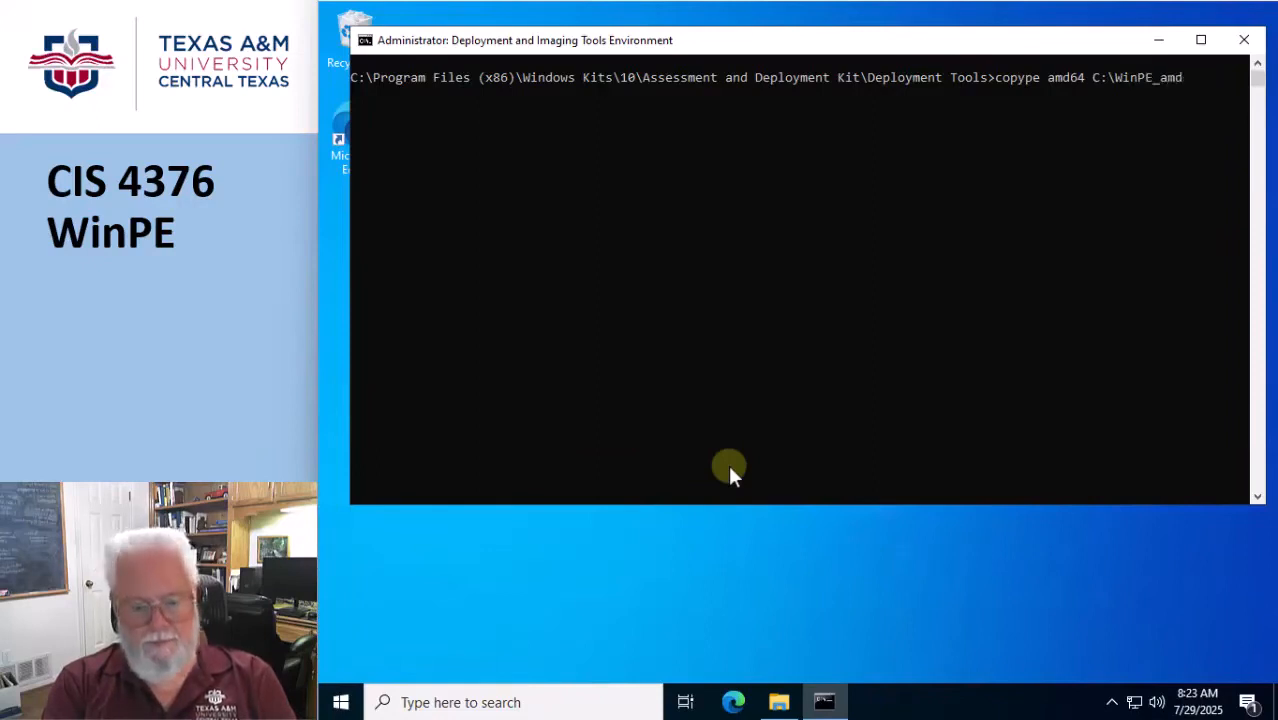
pyautogui.write('64')
pyautogui.press('Return')
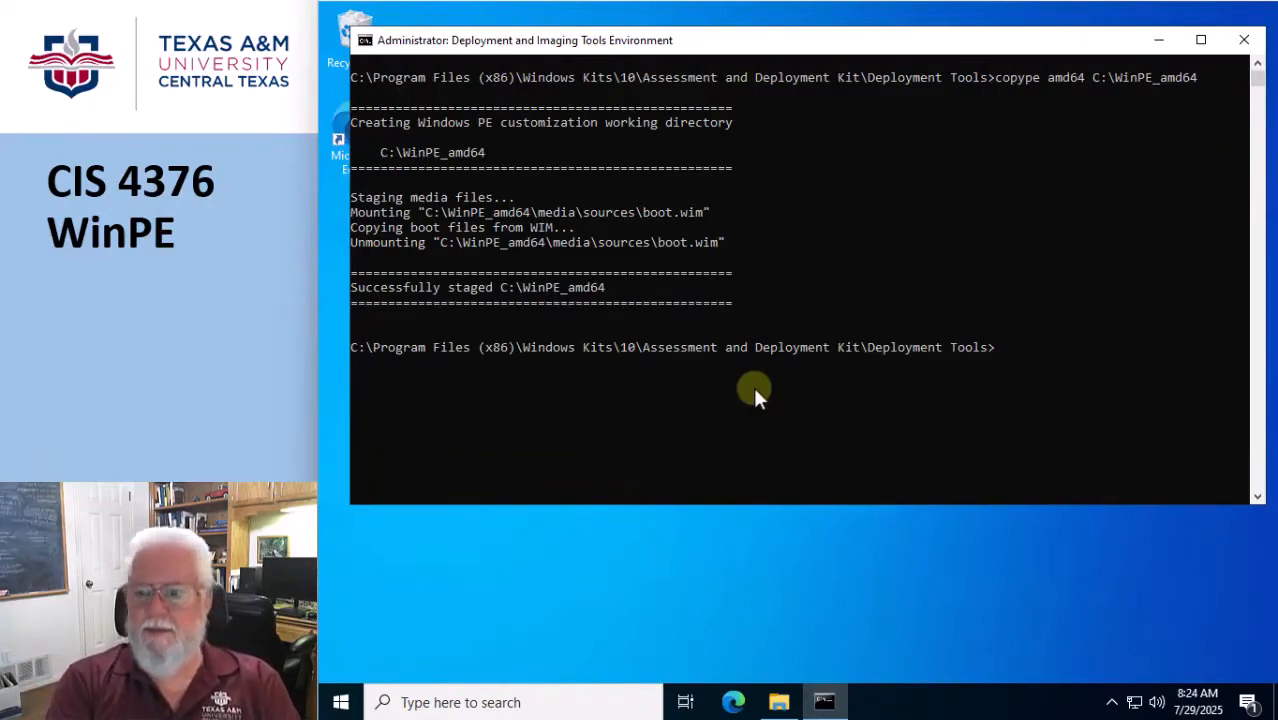
# Try to build the WinPE ISO by running MakeWinPEMedia /ISO C:\WiPE_amd64 C:\WinPE_amd64.iso.
pyautogui.write('Mak')
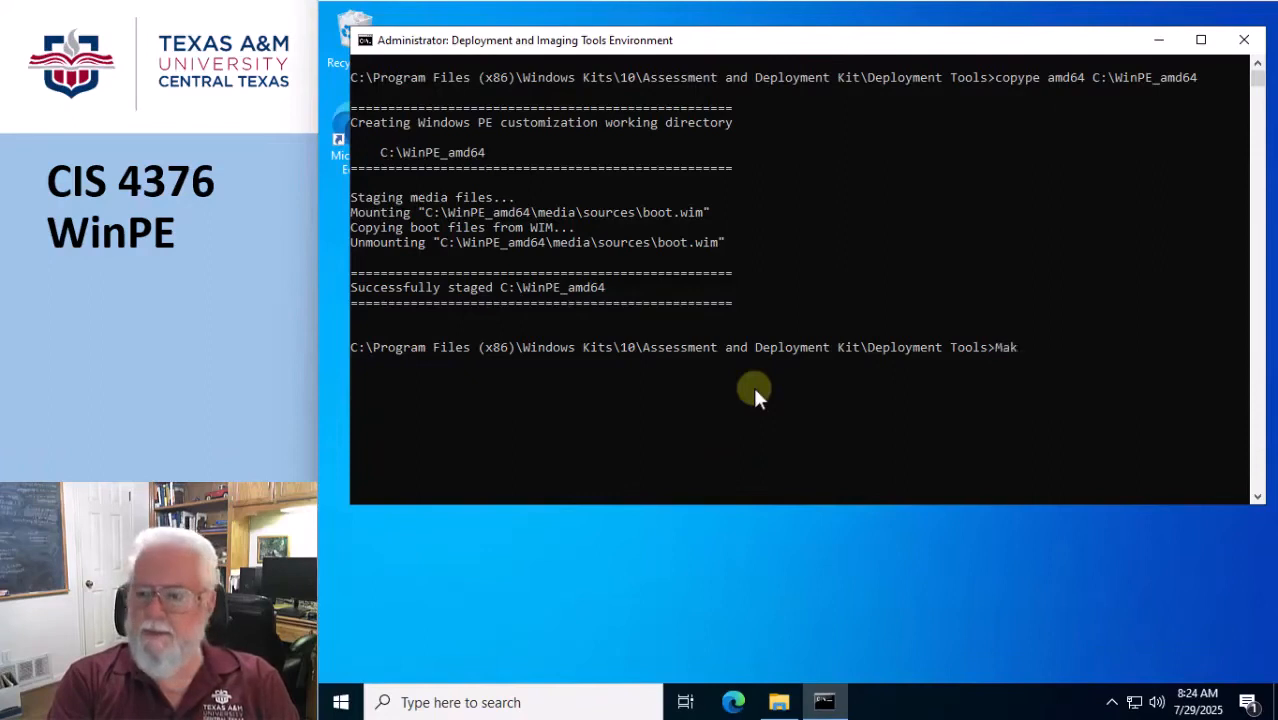
pyautogui.write('ePE')
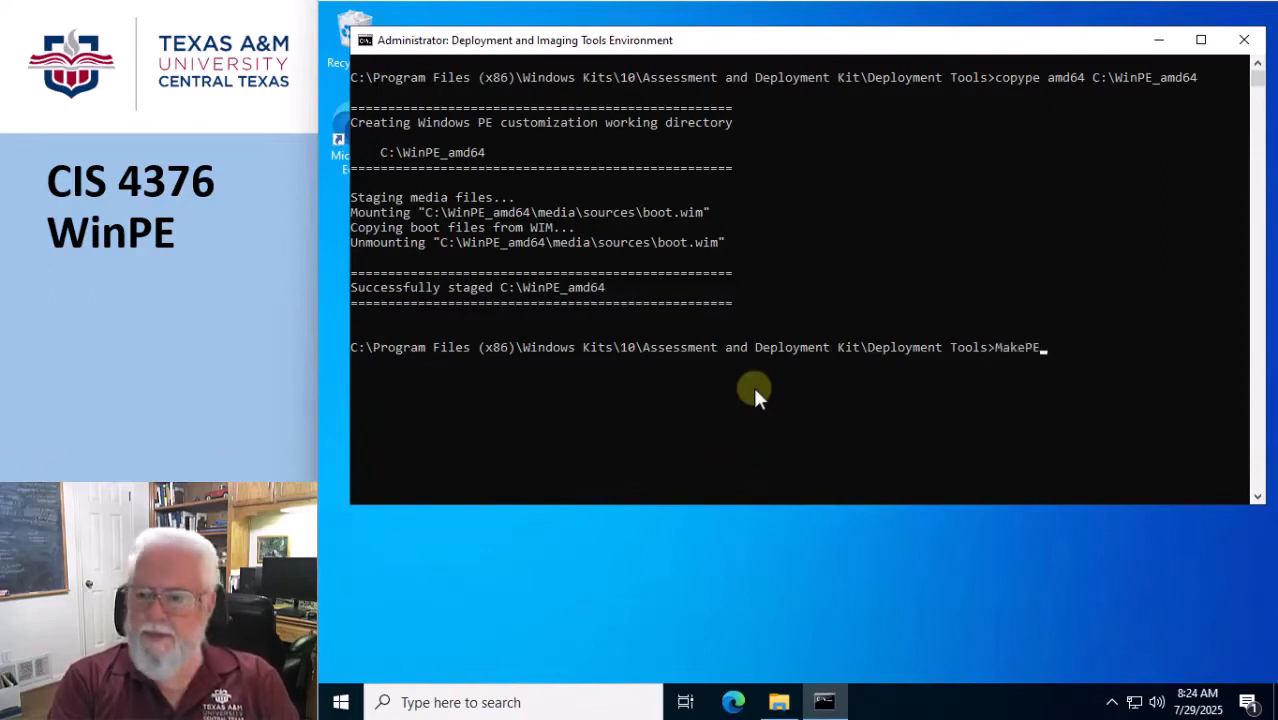
pyautogui.press('BackSpace')
pyautogui.press('BackSpace')
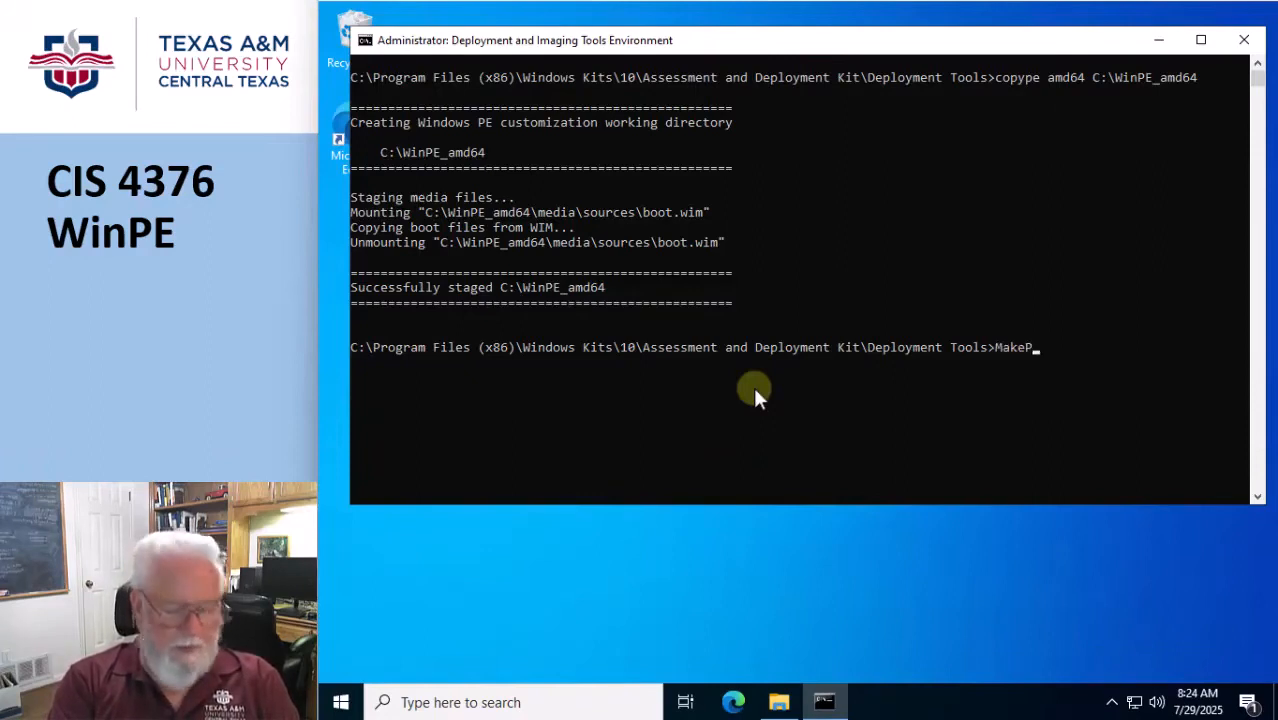
pyautogui.write('Win')
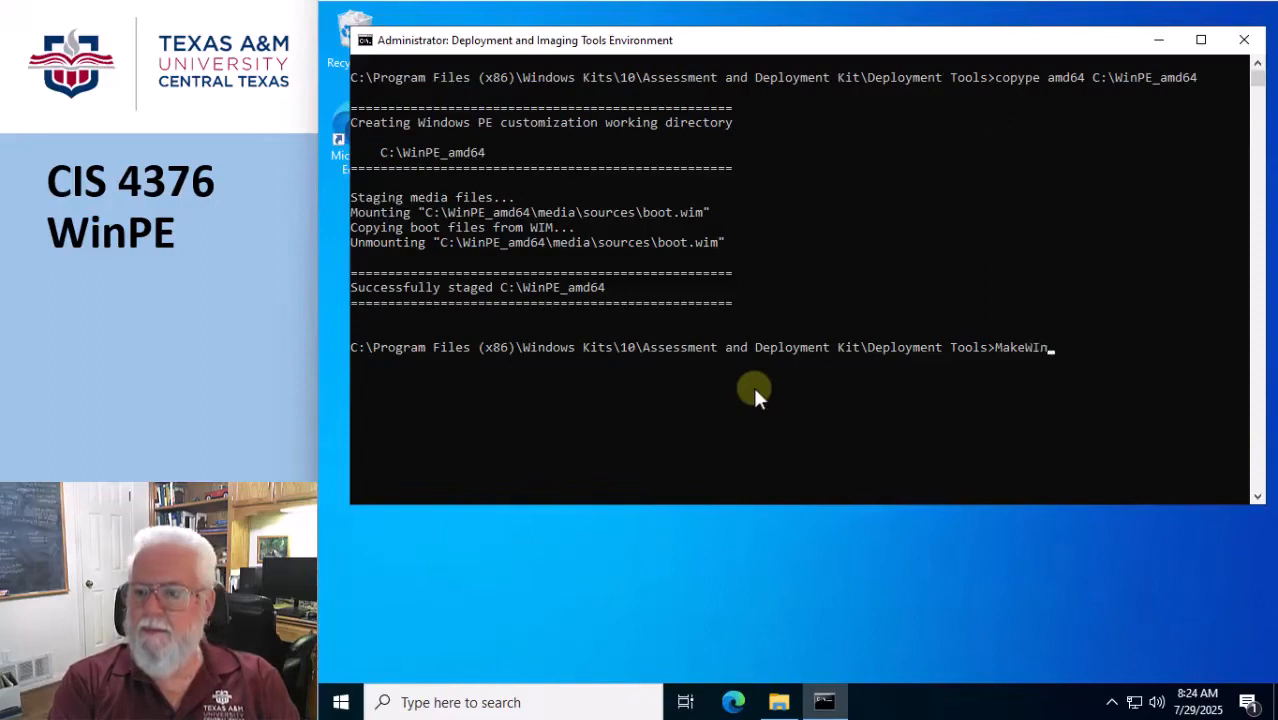
pyautogui.write('PE')
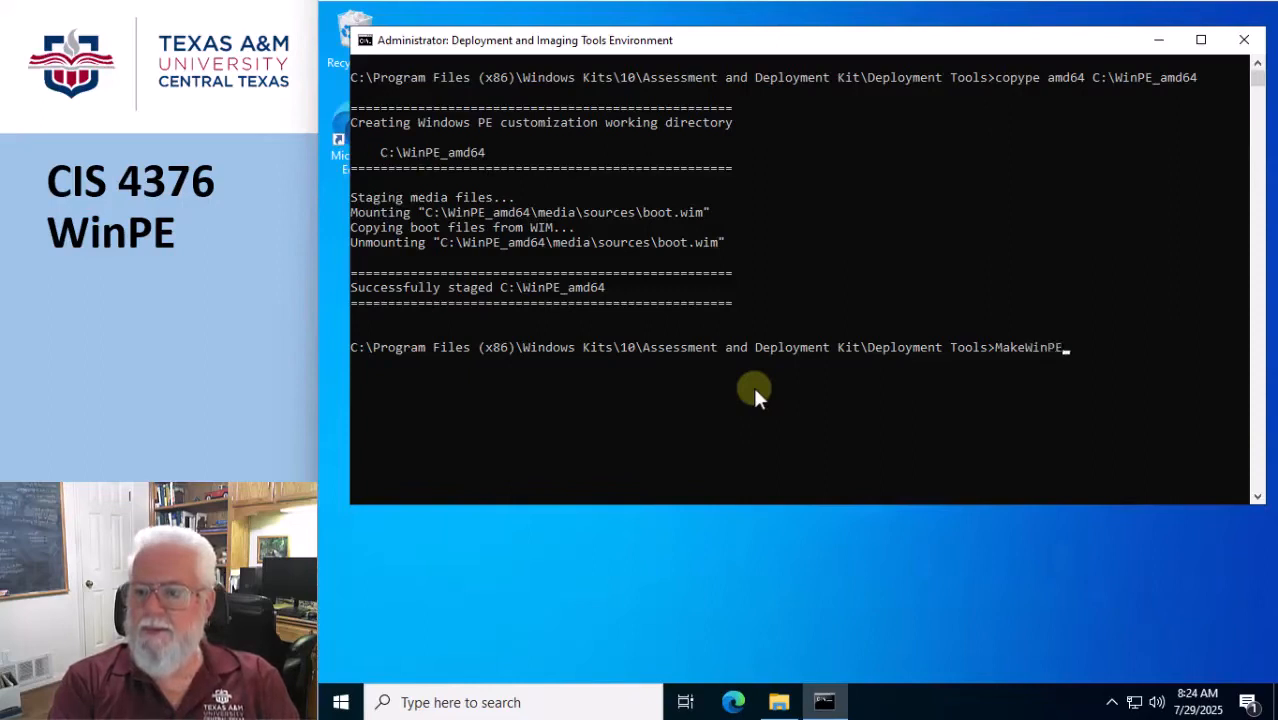
pyautogui.write('M')
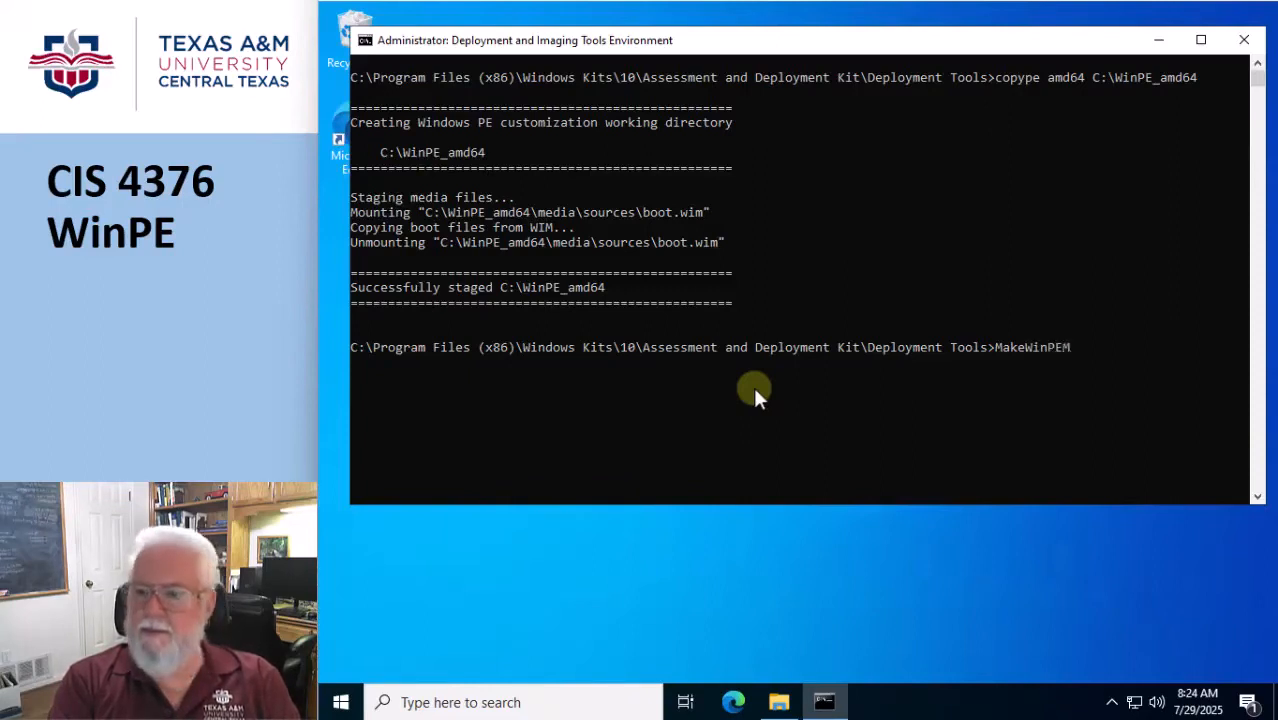
pyautogui.write('edi')
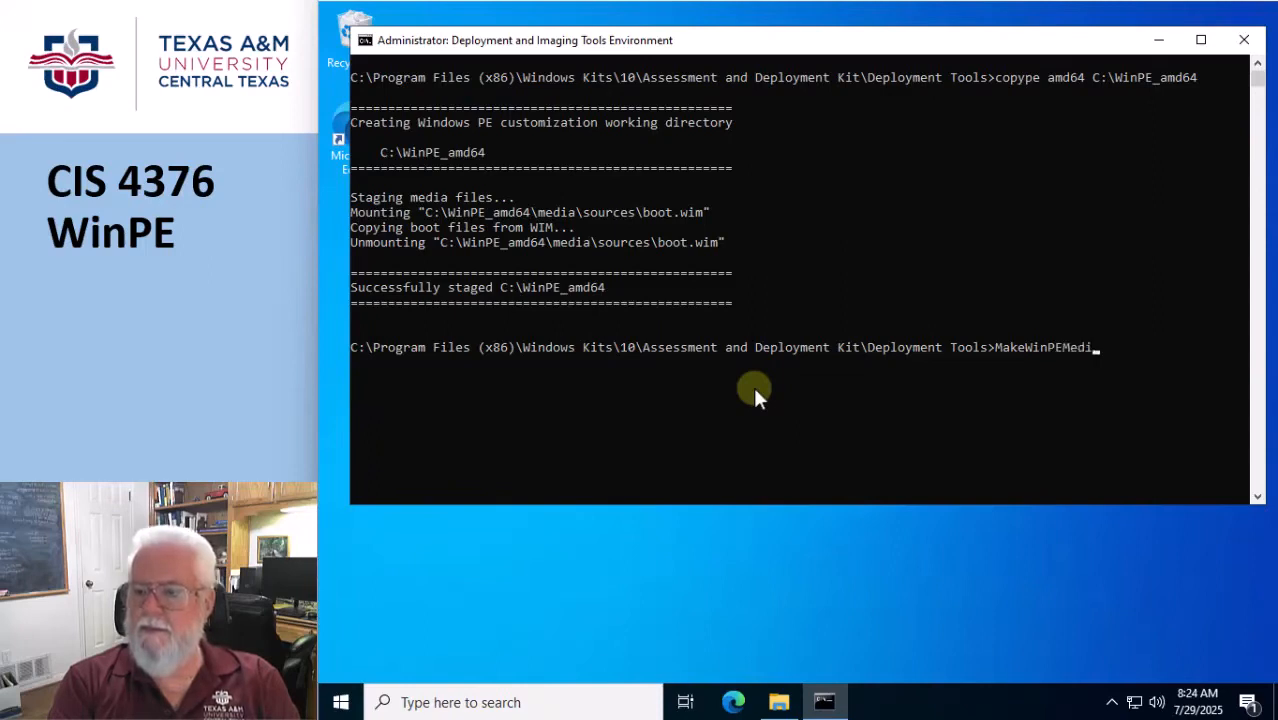
pyautogui.write('a /')
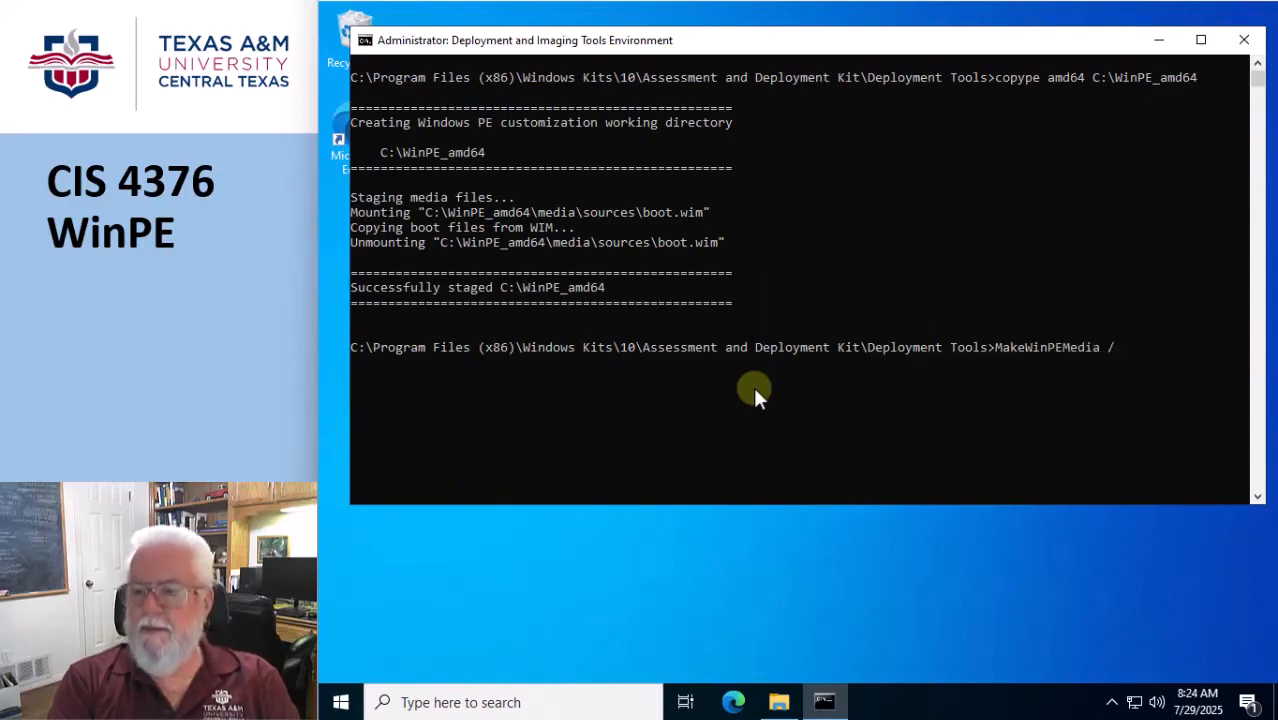
pyautogui.write('ISO')
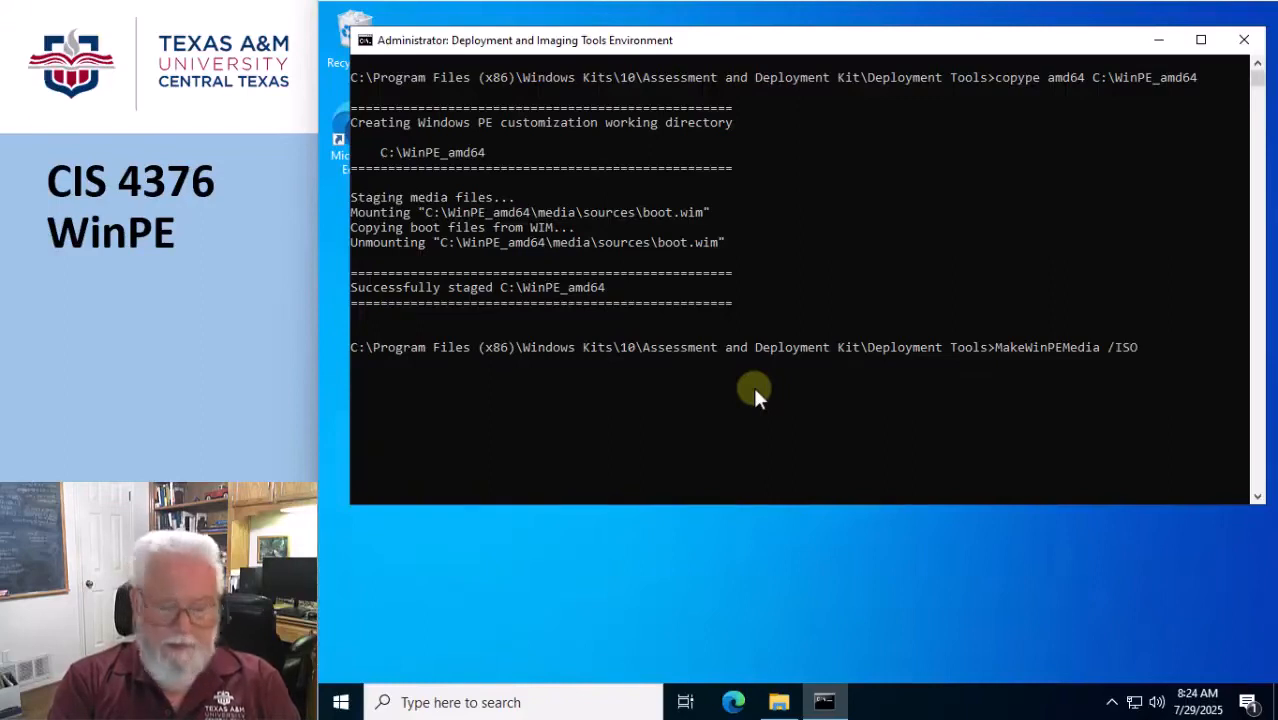
pyautogui.write(' C:\\WIn')
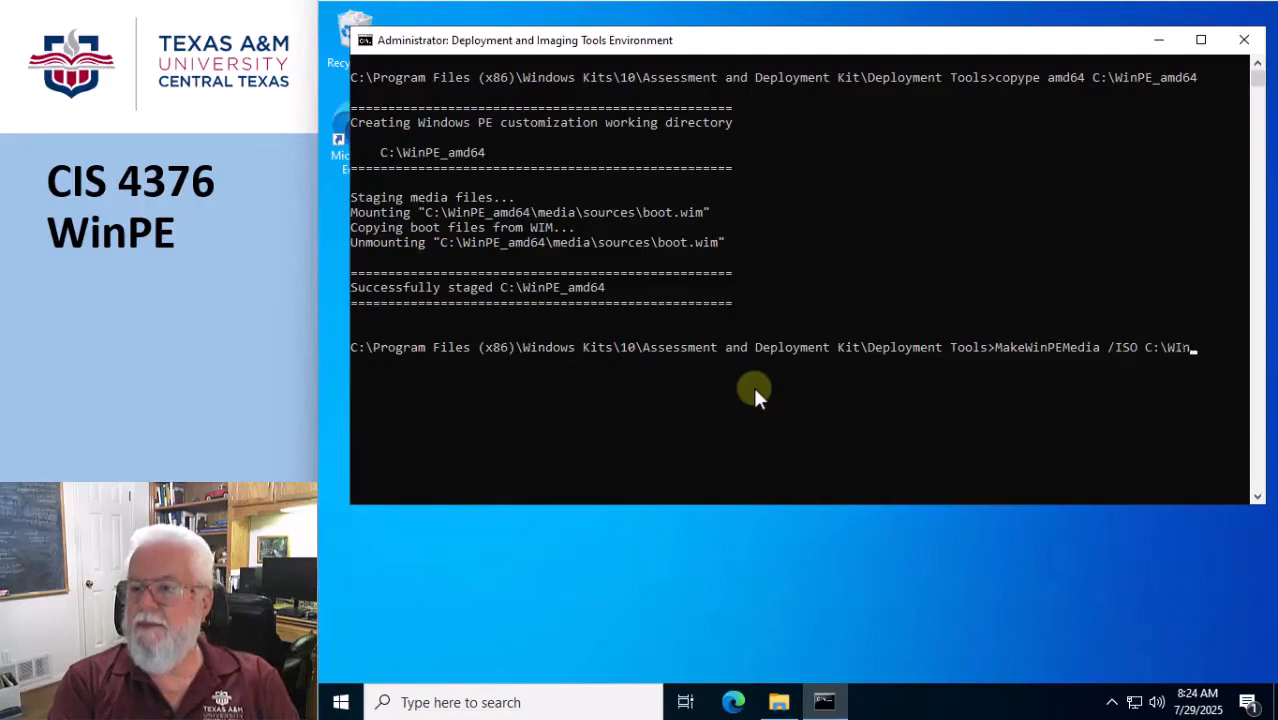
pyautogui.press('BackSpace')
pyautogui.write('i')
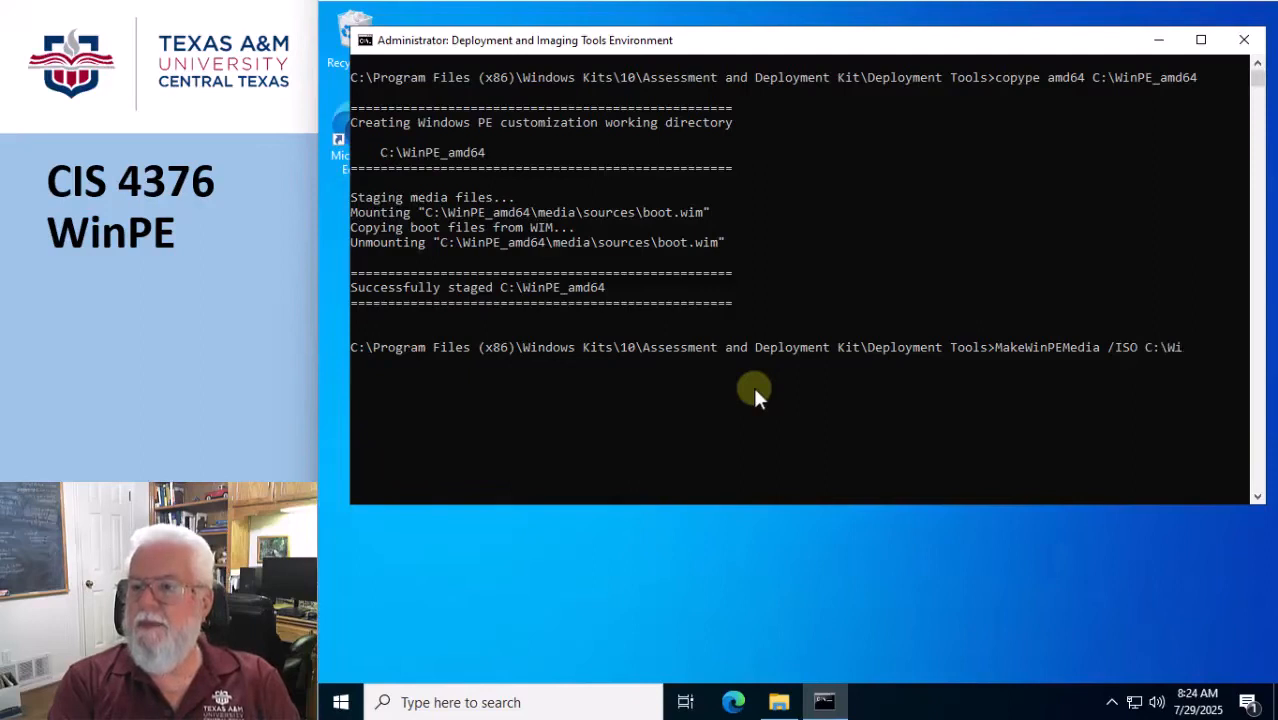
pyautogui.write('PE_amd64')
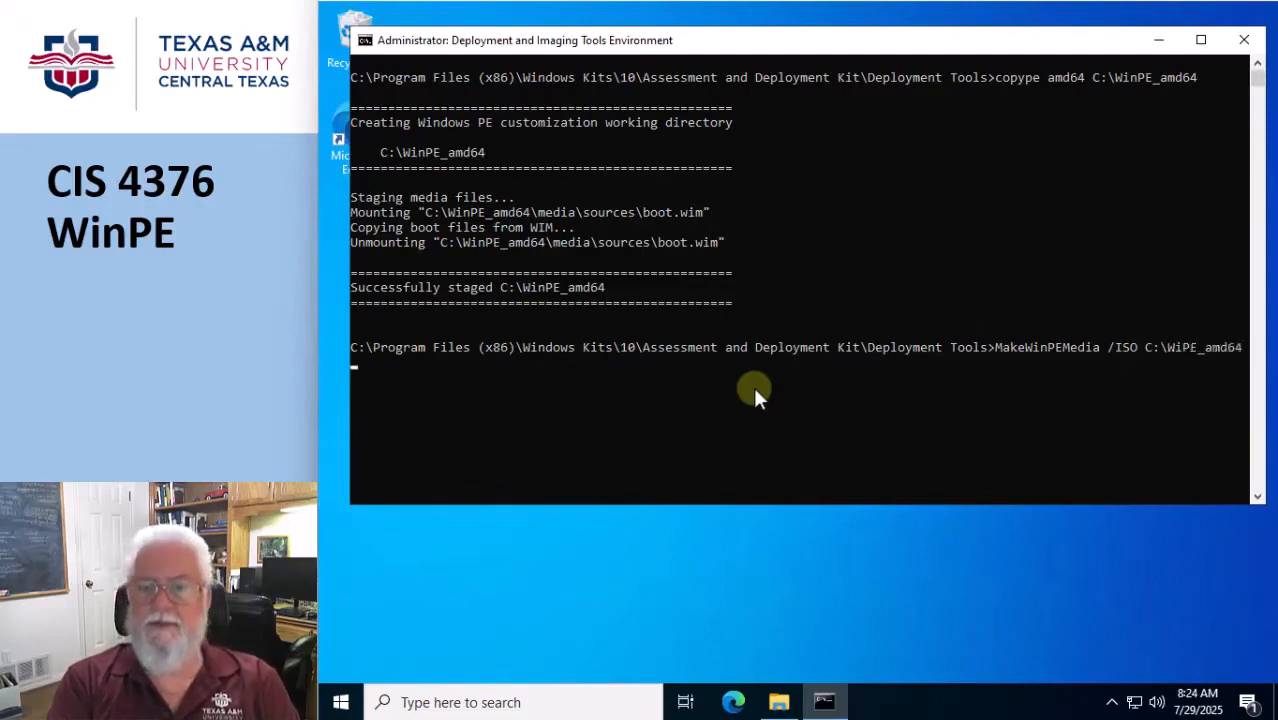
pyautogui.write(' C:')
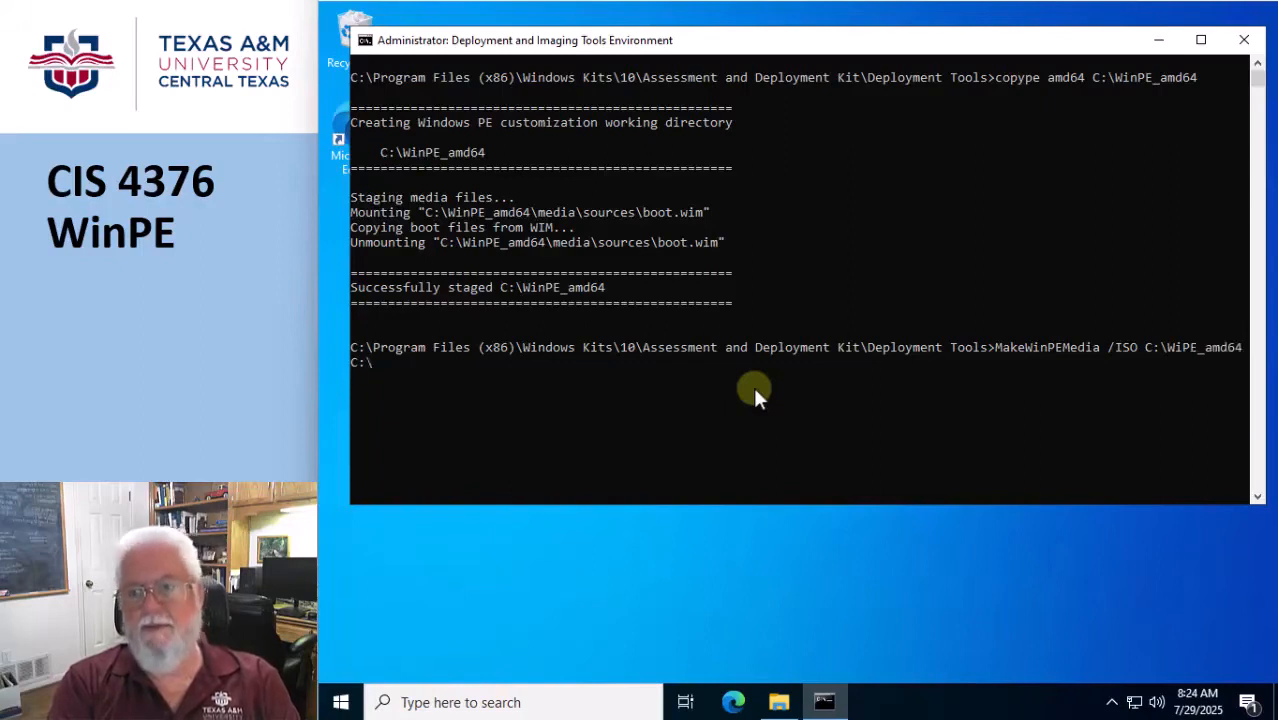
pyautogui.write('\\WinPE_')
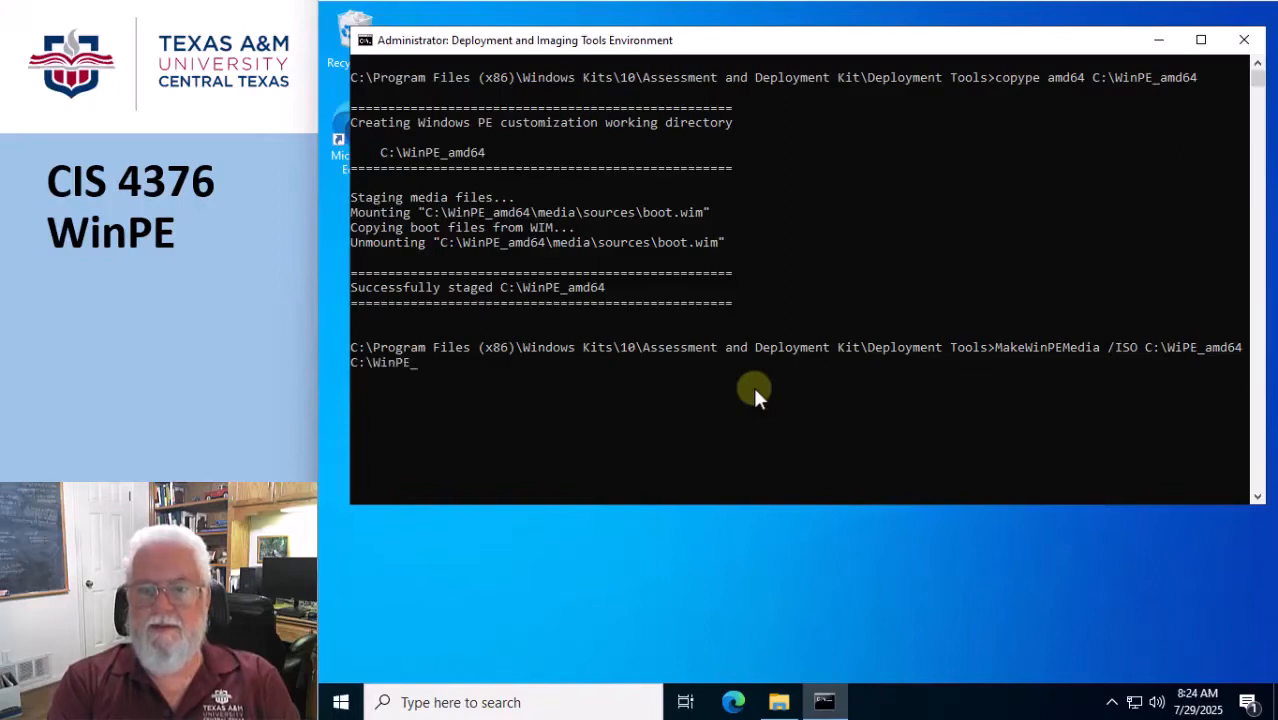
pyautogui.write('amd64.')
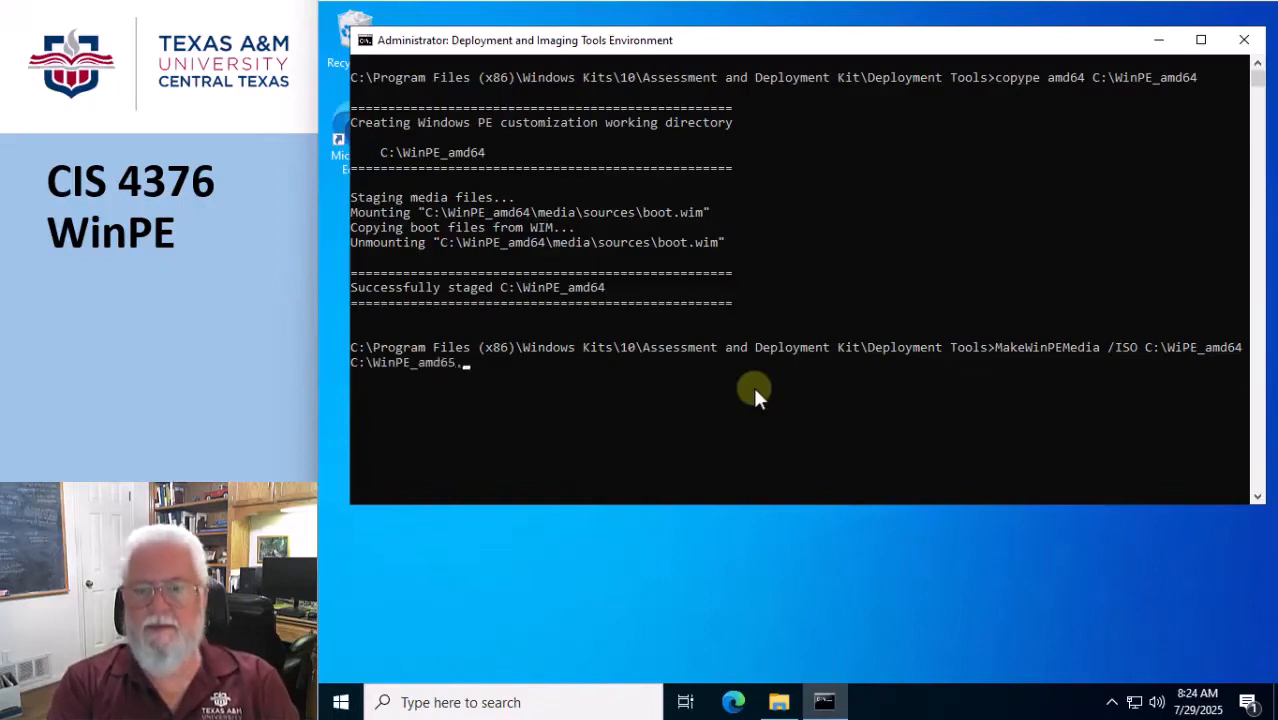
pyautogui.press('BackSpace')
pyautogui.write('.i')
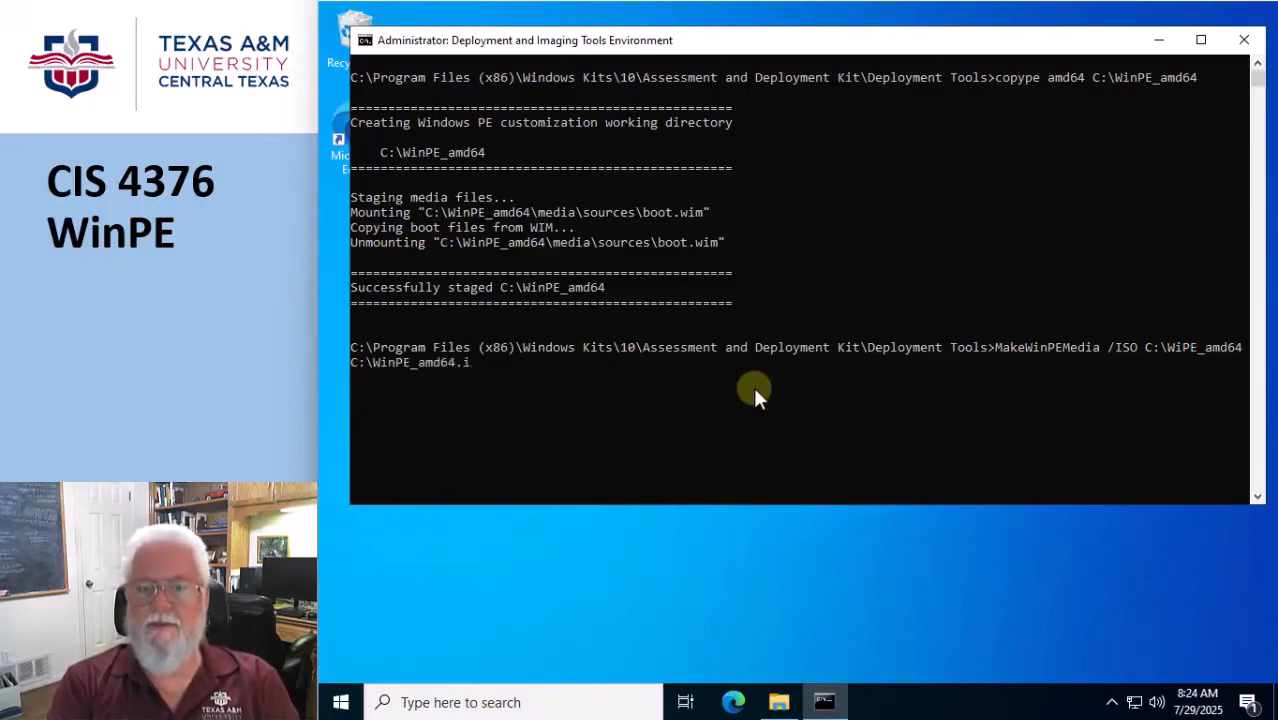
pyautogui.write('so')
pyautogui.press('Return')
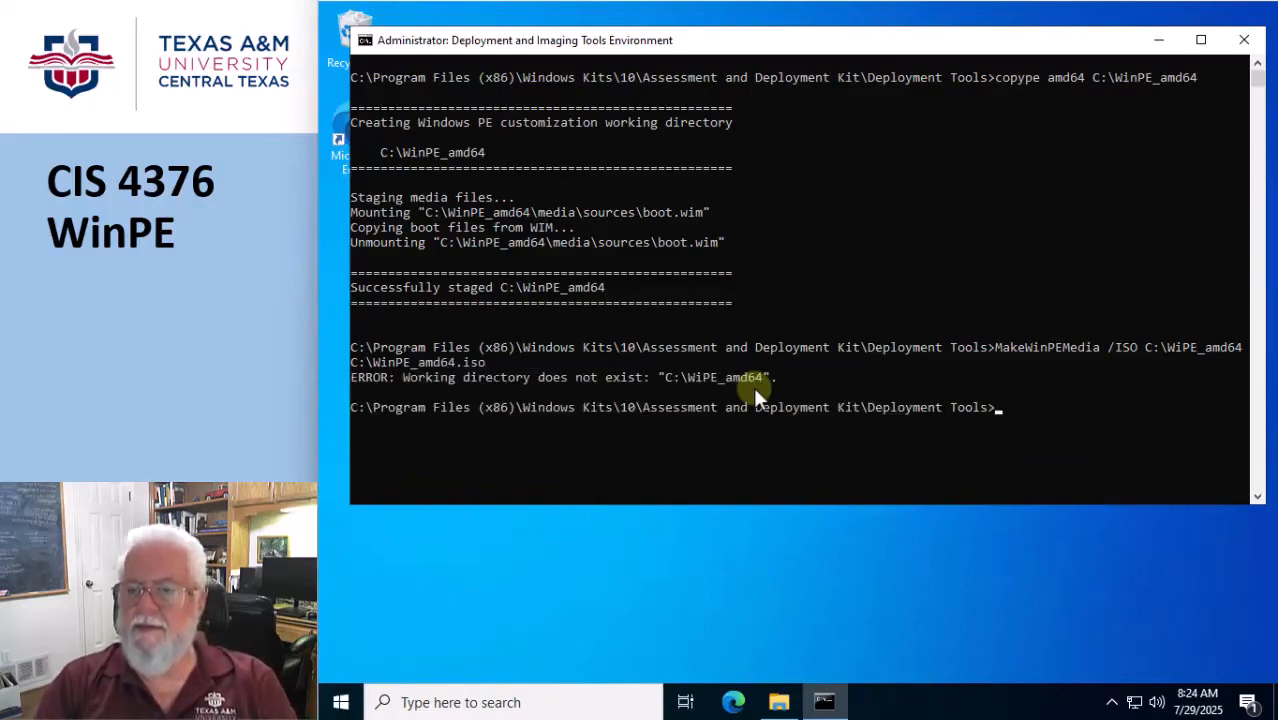
# Build the WinPE ISO by running the corrected MakeWinPEMedia /ISO C:\WinPE_amd64 C:\WinPE_amd64.iso, and close the Deployment and Imaging Tools Environment.
pyautogui.press('Up')
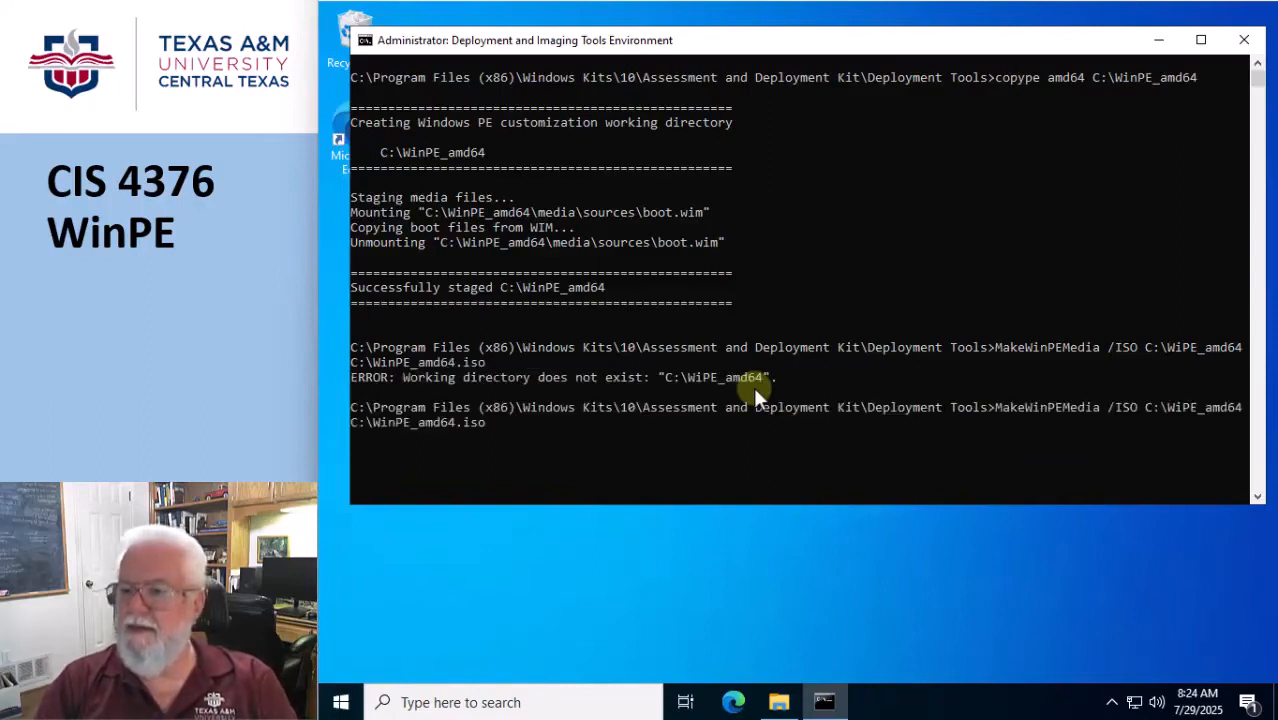
pyautogui.press('Left')
pyautogui.press('Left')
pyautogui.press('Left')
pyautogui.press('Left')
pyautogui.press('Left')
pyautogui.press('Left')
pyautogui.press('Left')
pyautogui.press('Left')
pyautogui.press('Left')
pyautogui.press('Left')
pyautogui.press('Left')
pyautogui.press('Left')
pyautogui.press('Left')
pyautogui.press('Left')
pyautogui.press('Left')
pyautogui.press('Left')
pyautogui.press('Left')
pyautogui.press('Left')
pyautogui.press('Left')
pyautogui.press('Left')
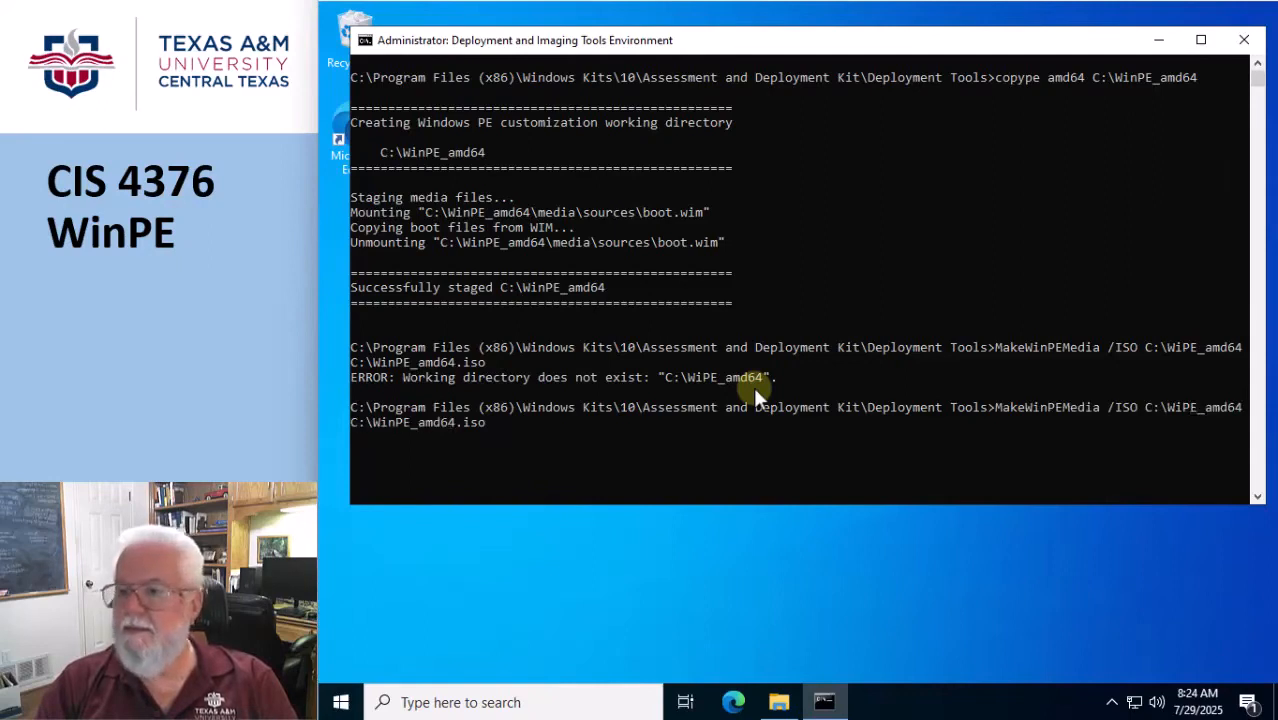
pyautogui.write('n')
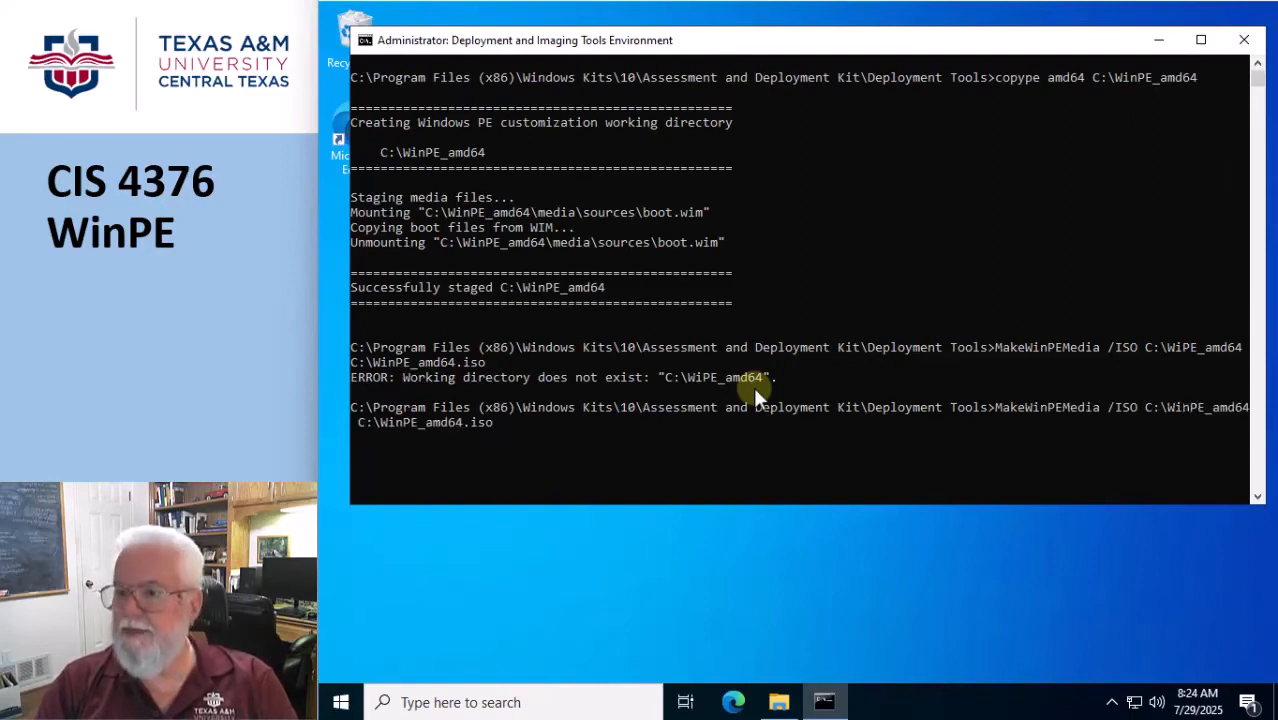
pyautogui.press('Right')
pyautogui.press('Right')
pyautogui.press('Right')
pyautogui.press('Right')
pyautogui.press('Right')
pyautogui.press('Right')
pyautogui.press('Right')
pyautogui.press('Right')
pyautogui.press('Right')
pyautogui.press('Right')
pyautogui.press('Right')
pyautogui.press('Right')
pyautogui.press('Right')
pyautogui.press('Right')
pyautogui.press('Right')
pyautogui.press('Right')
pyautogui.press('Right')
pyautogui.press('Right')
pyautogui.press('Right')
pyautogui.press('Right')
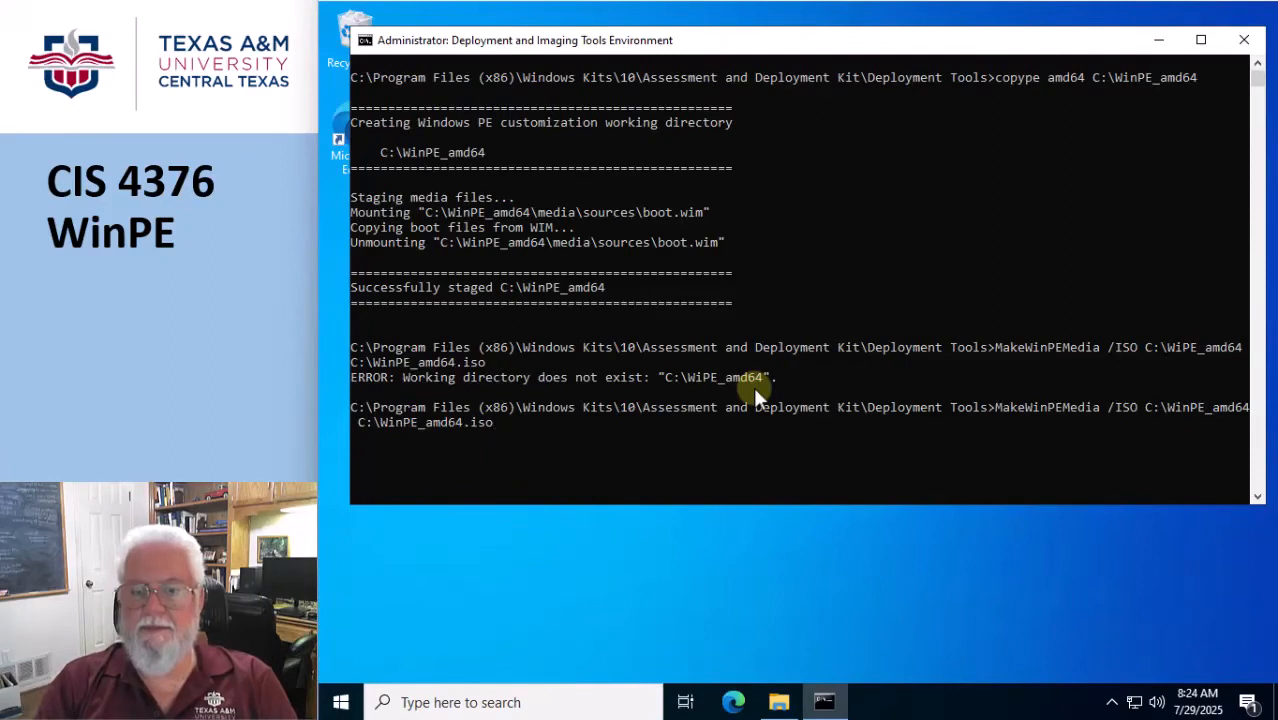
pyautogui.press('Return')
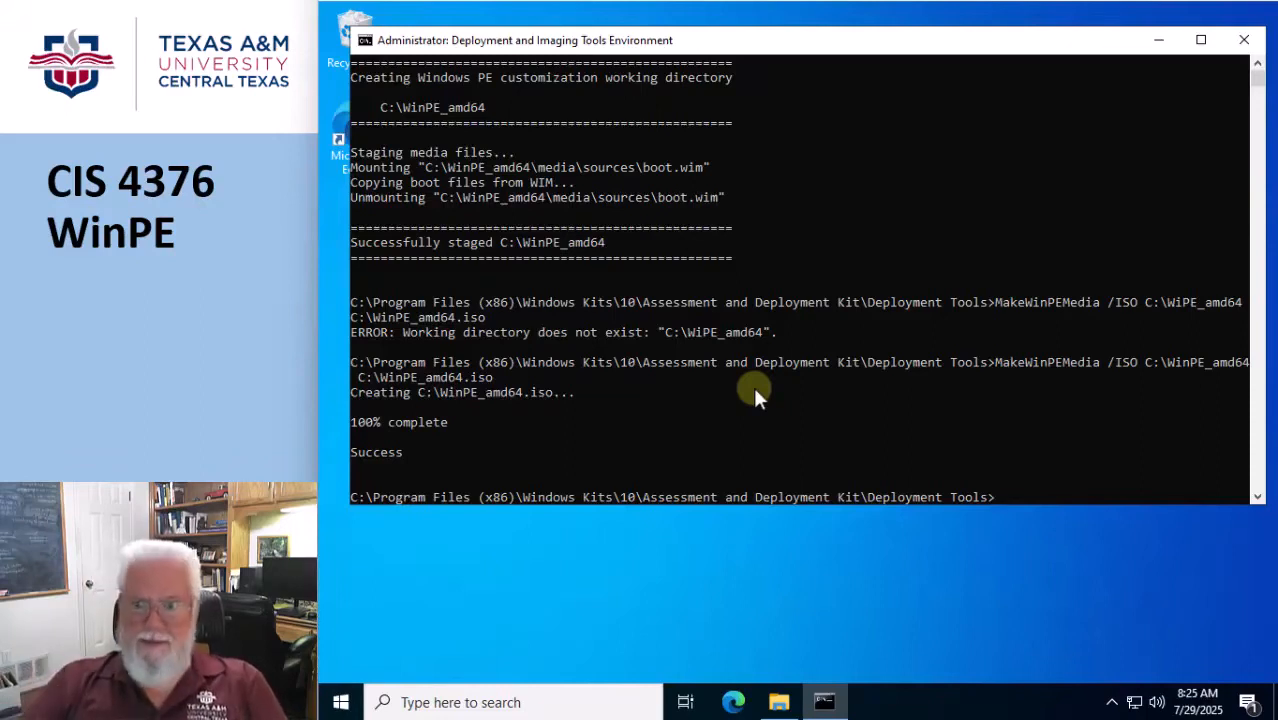
pyautogui.click(1244, 40)
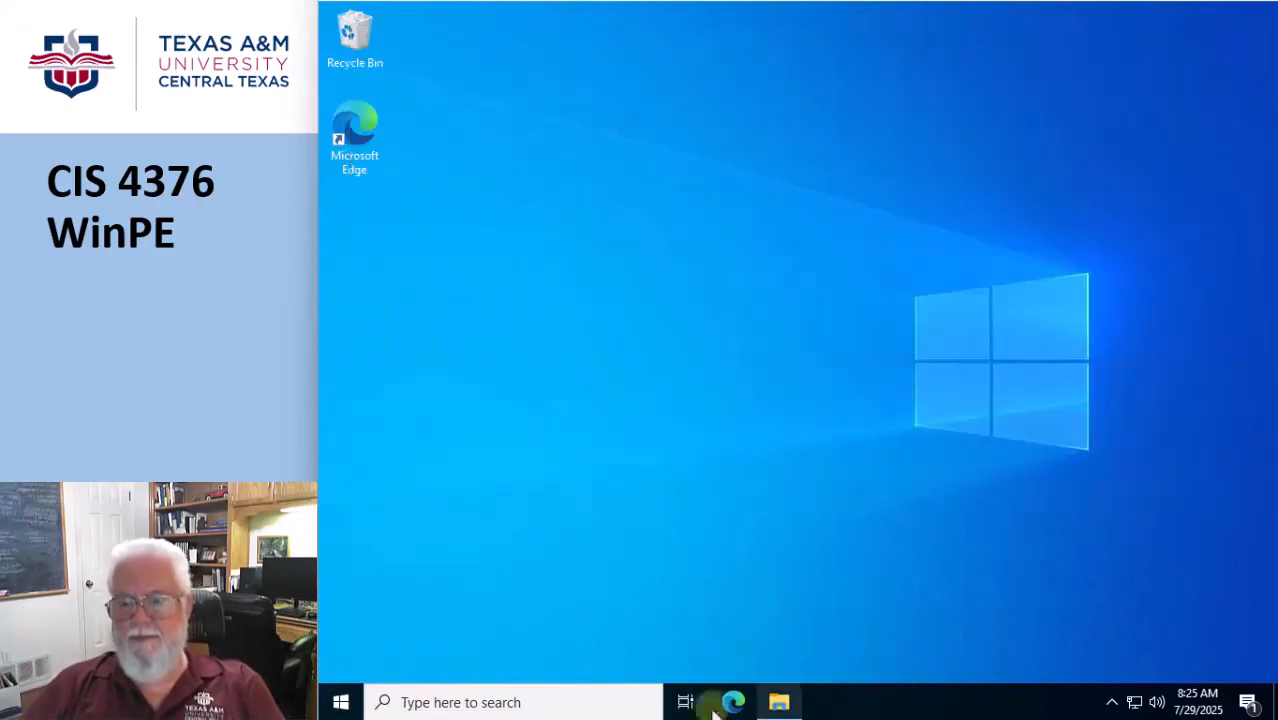
# In File Explorer, expand the VBOXSVR network location and copy WinPE_amd64.iso from Local Disk (C:) to the shared Temp (Z:) drive.
pyautogui.click(779, 702)
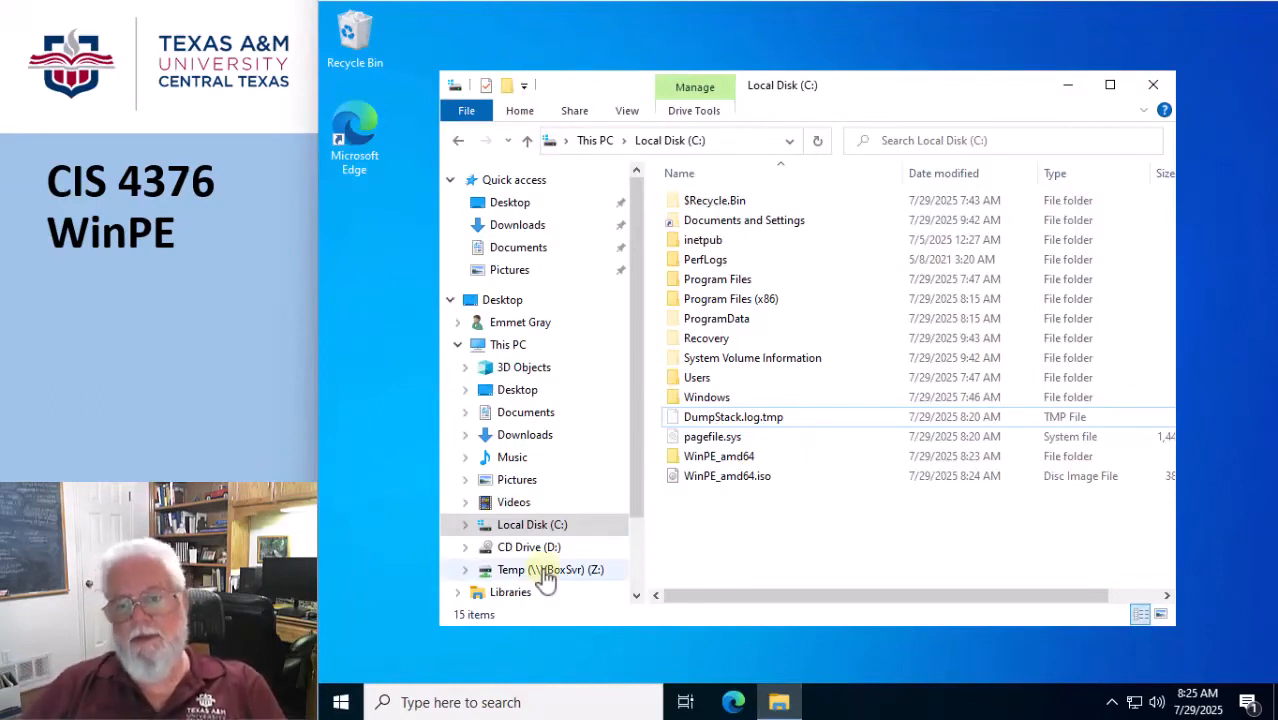
pyautogui.moveTo(636, 325); pyautogui.dragTo(636, 395)
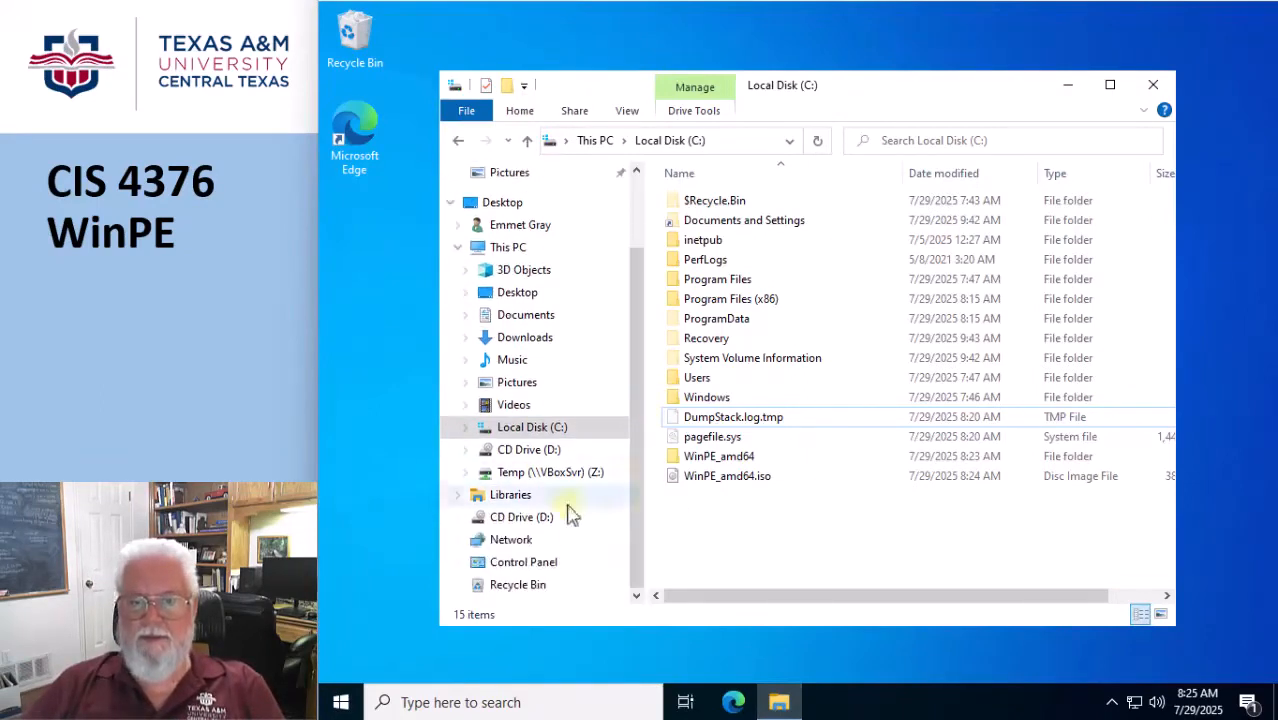
pyautogui.click(470, 543)
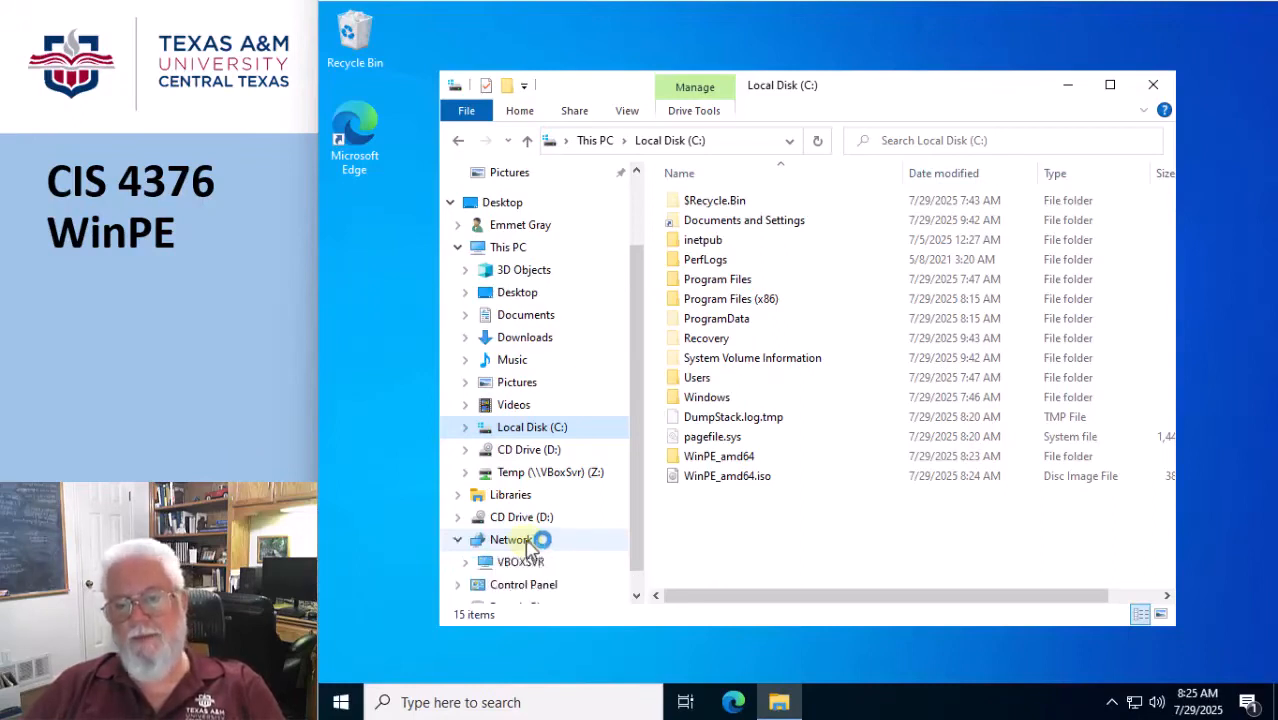
pyautogui.click(466, 562)
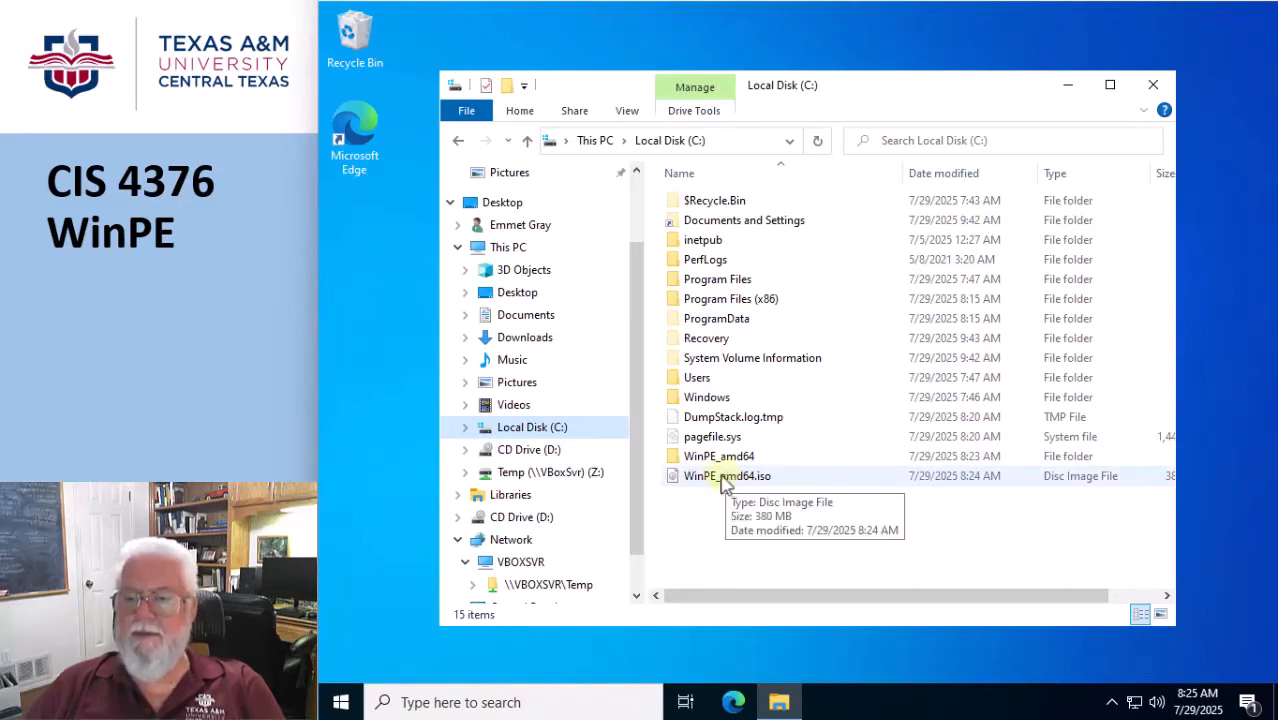
pyautogui.moveTo(724, 482); pyautogui.dragTo(567, 480)
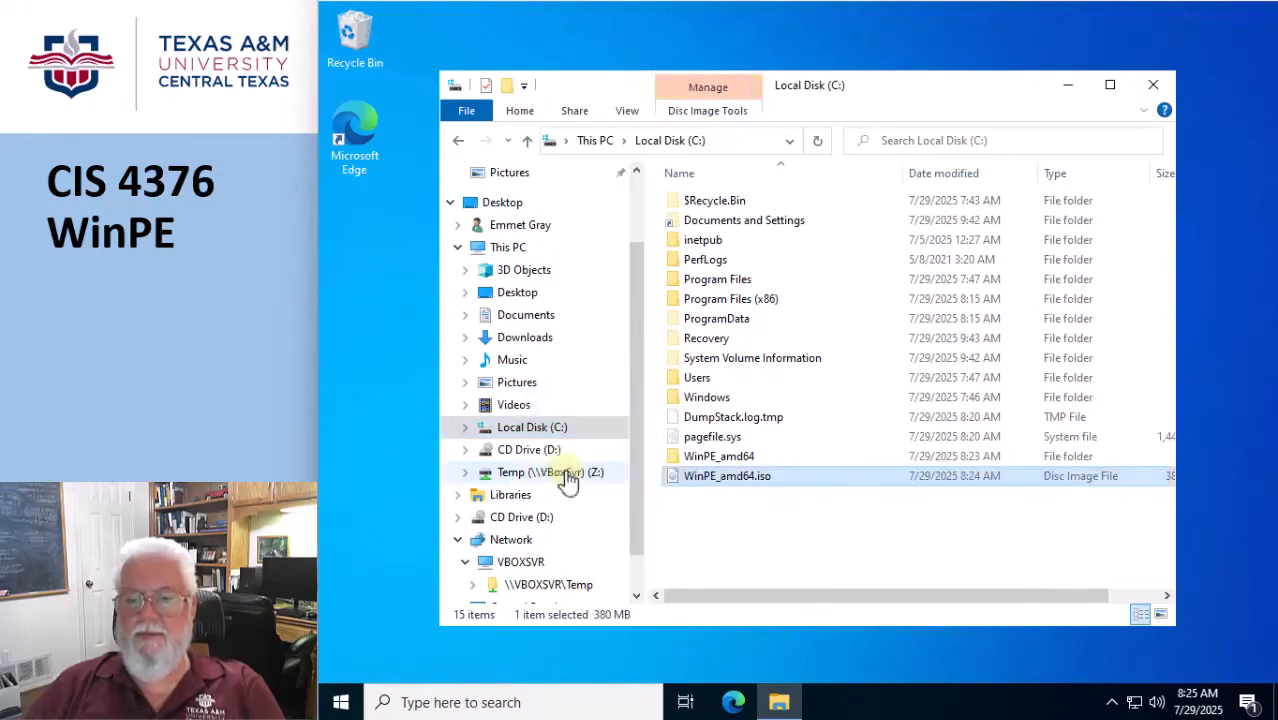